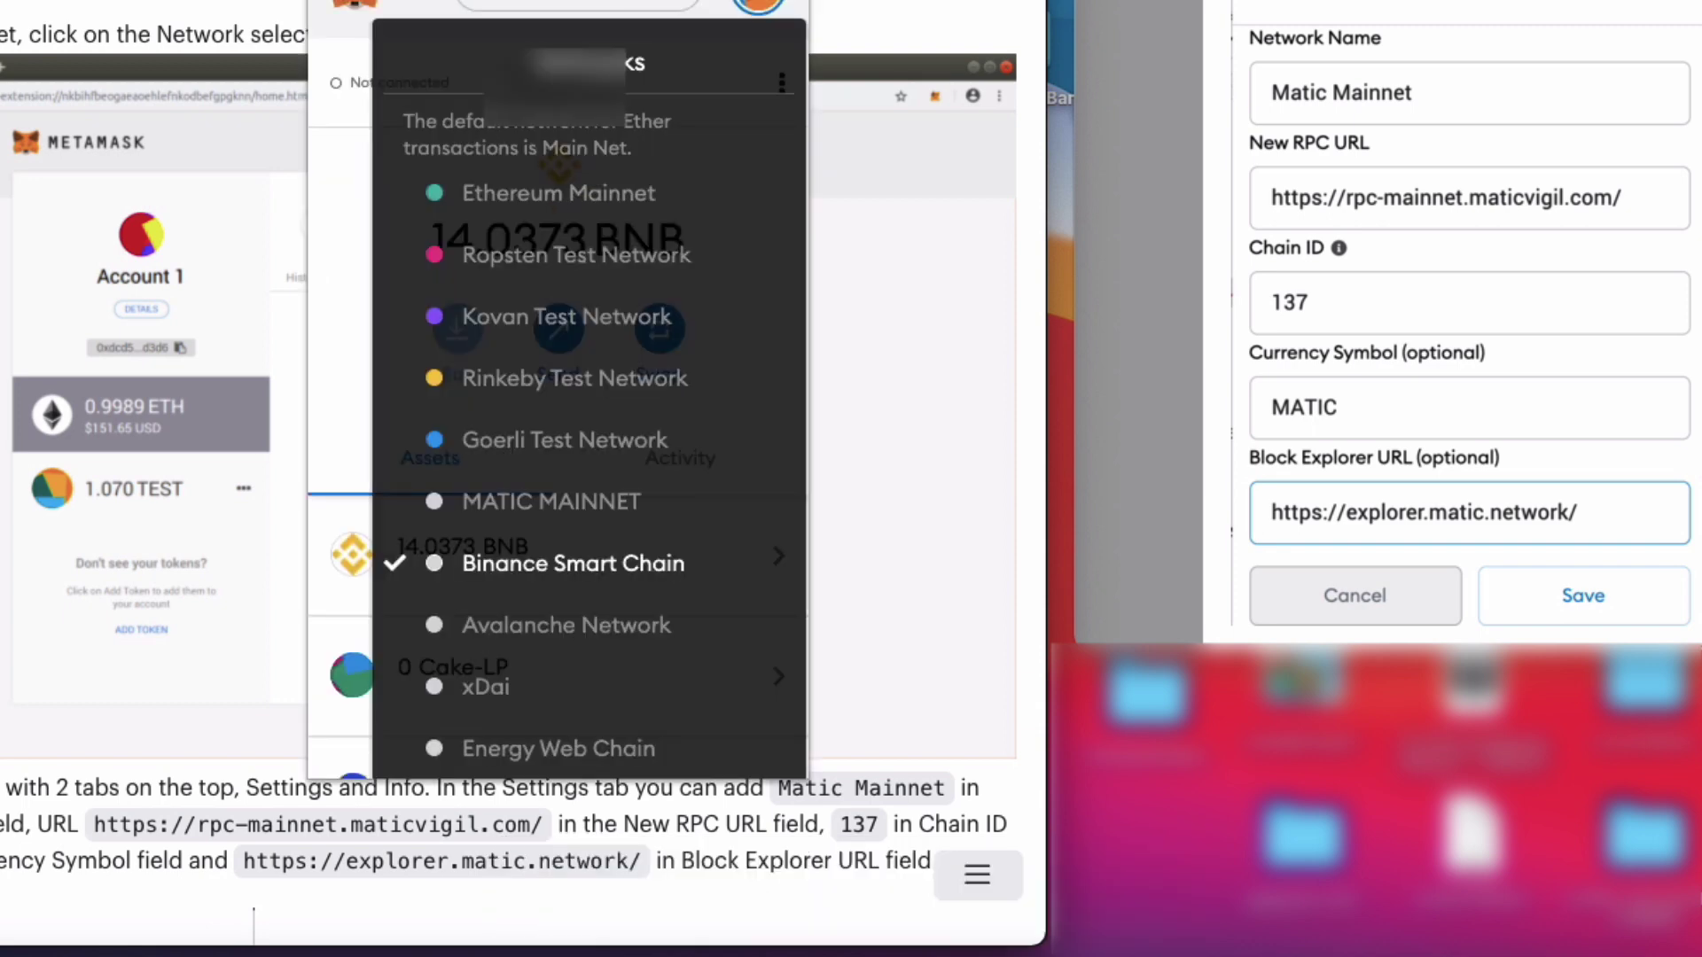
Open MetaMask's Custom RPC network form and place the Matic Mainnet reference screenshot beside it.
{"action": "scroll", "coordinate": [426, 541], "scroll_direction": "down", "scroll_amount": 2}
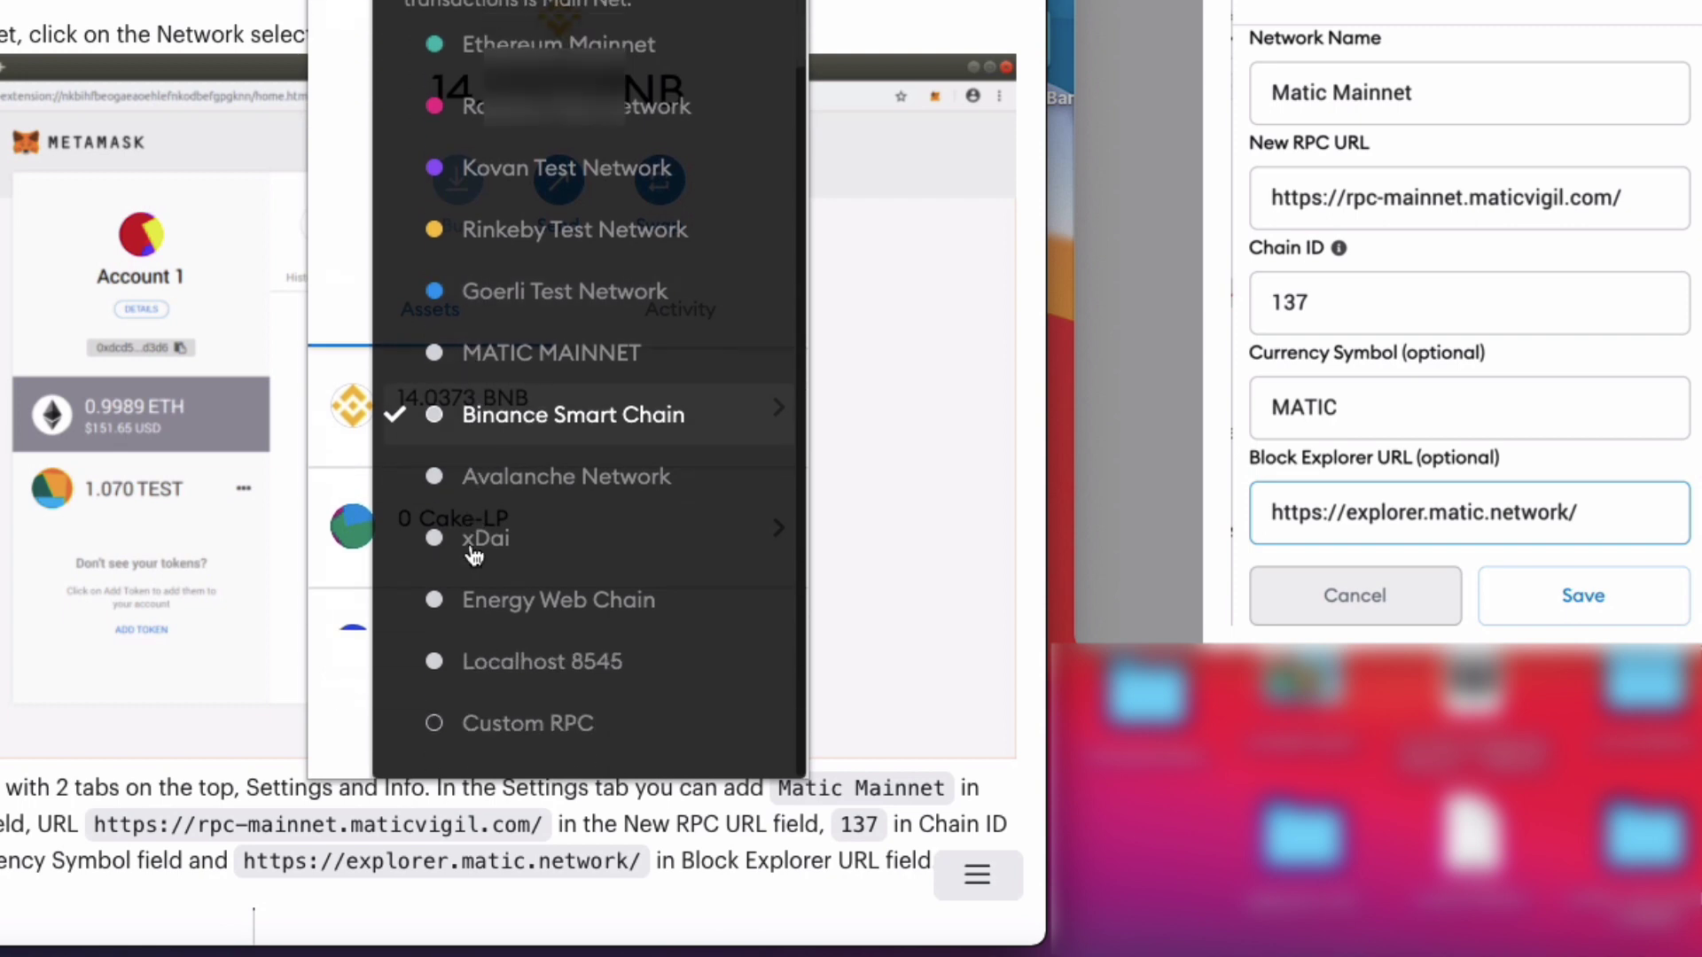
{"action": "left_click", "coordinate": [523, 725]}
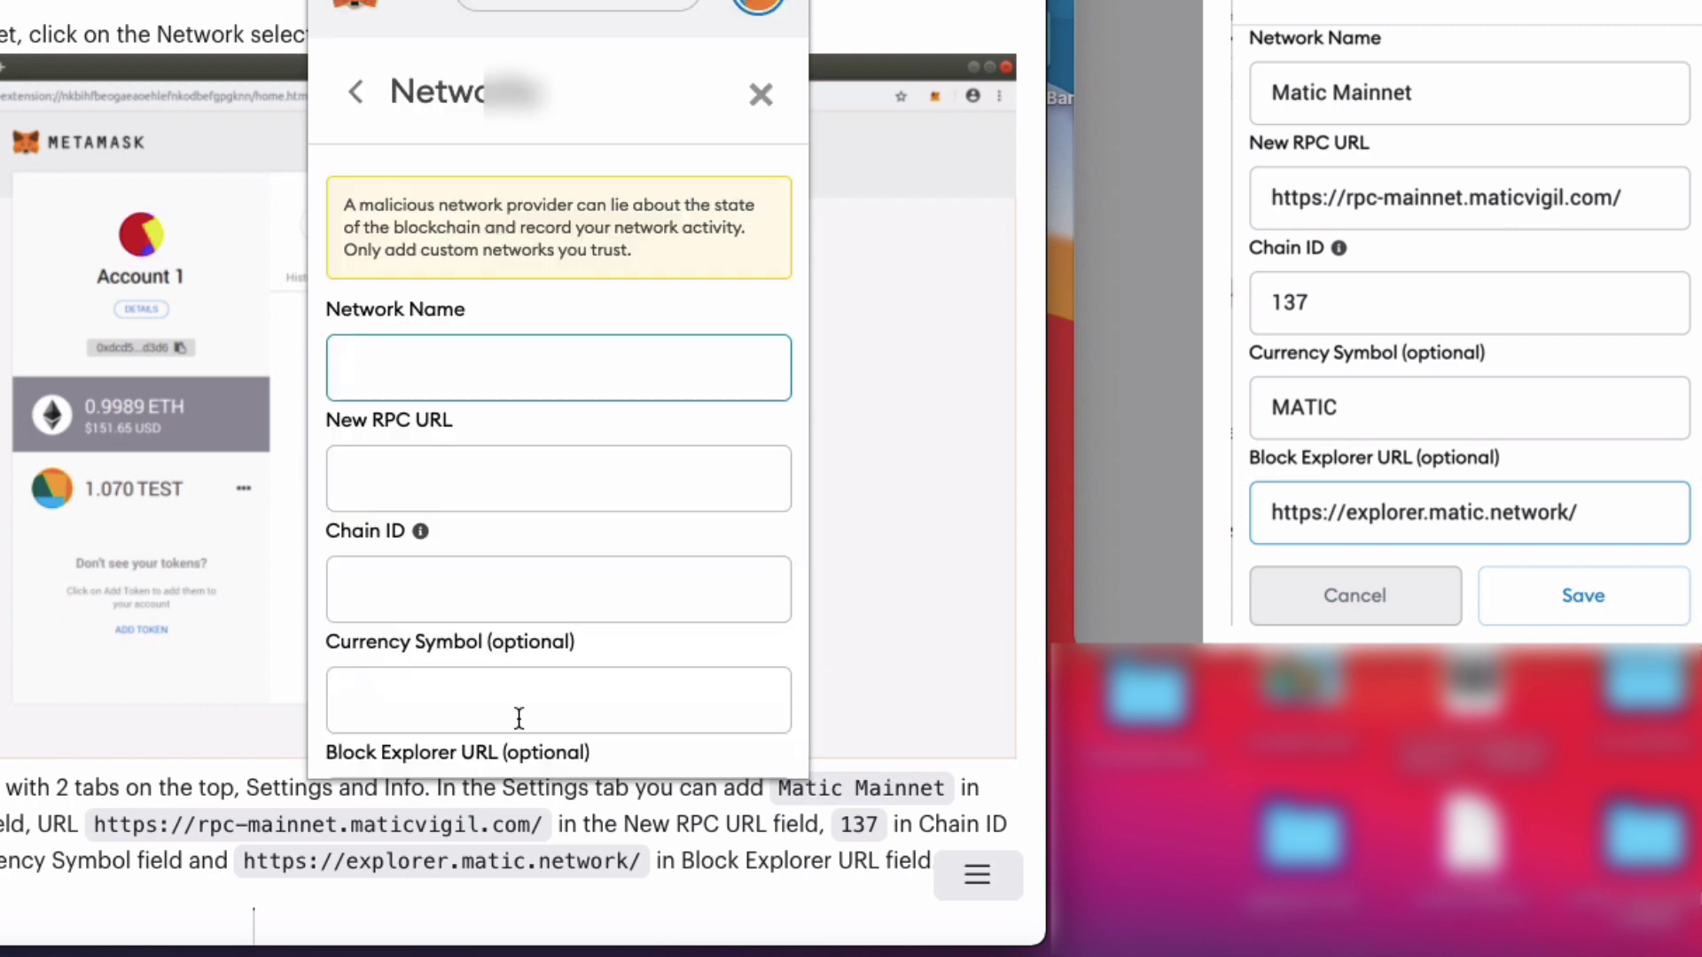
{"action": "scroll", "coordinate": [572, 611], "scroll_direction": "down", "scroll_amount": 1}
{"action": "scroll", "coordinate": [572, 612], "scroll_direction": "up", "scroll_amount": 1}
{"action": "scroll", "coordinate": [573, 610], "scroll_direction": "down", "scroll_amount": 1}
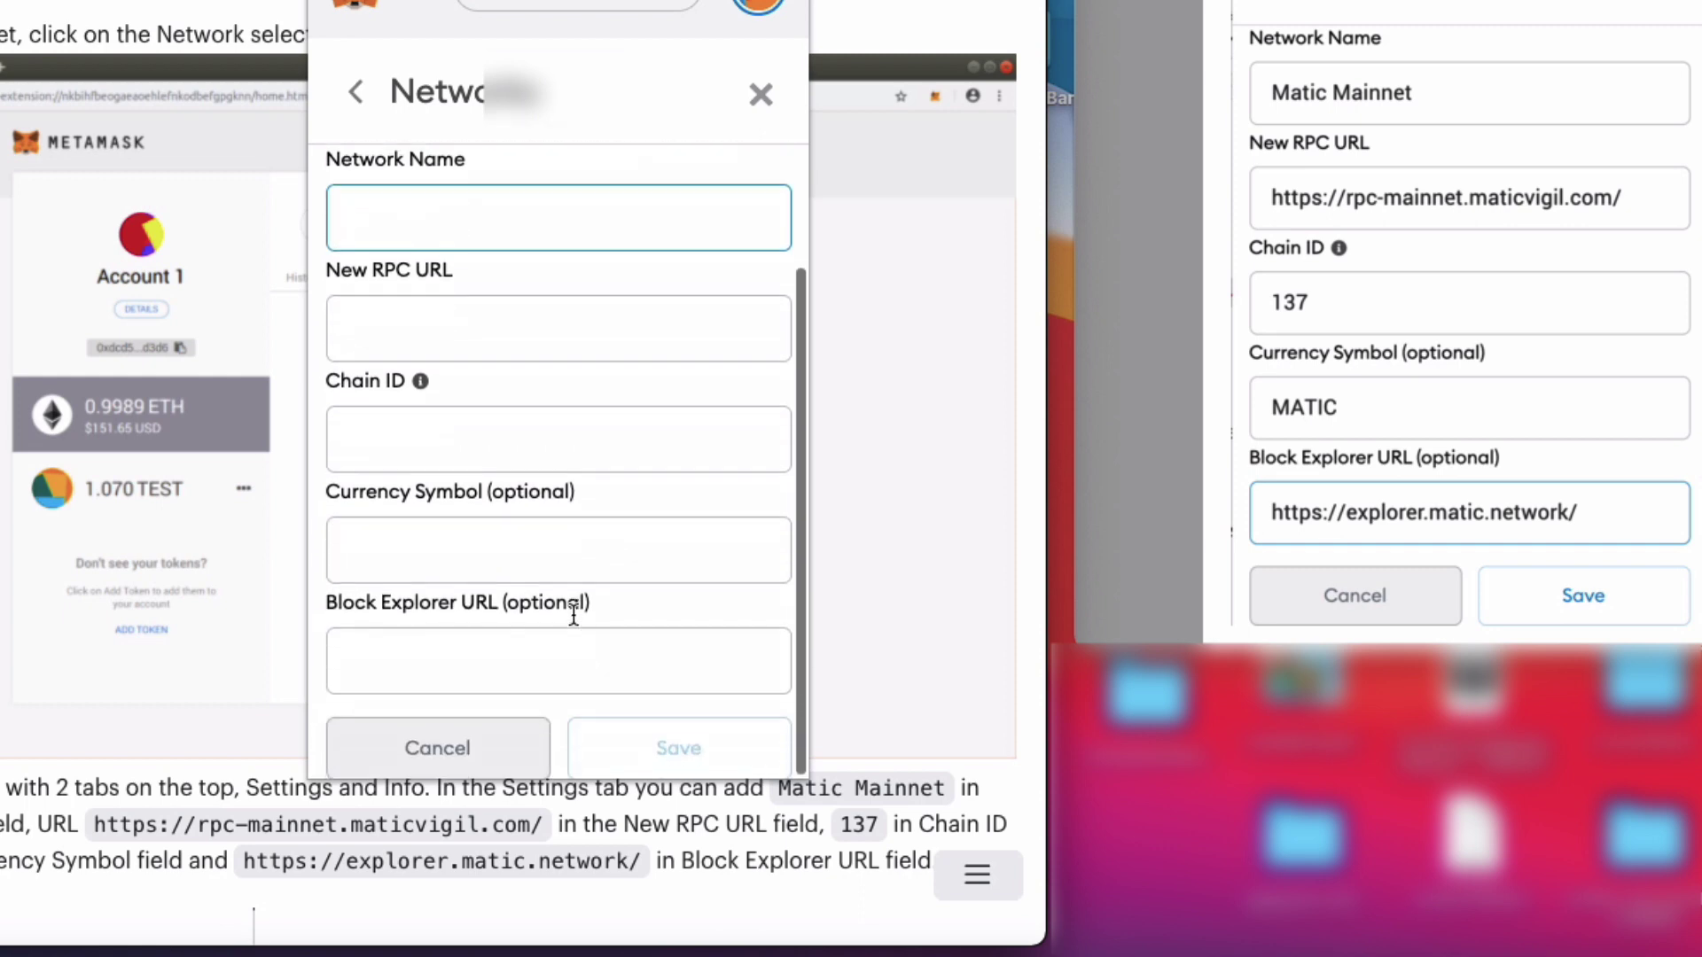
{"action": "scroll", "coordinate": [574, 612], "scroll_direction": "up", "scroll_amount": 1}
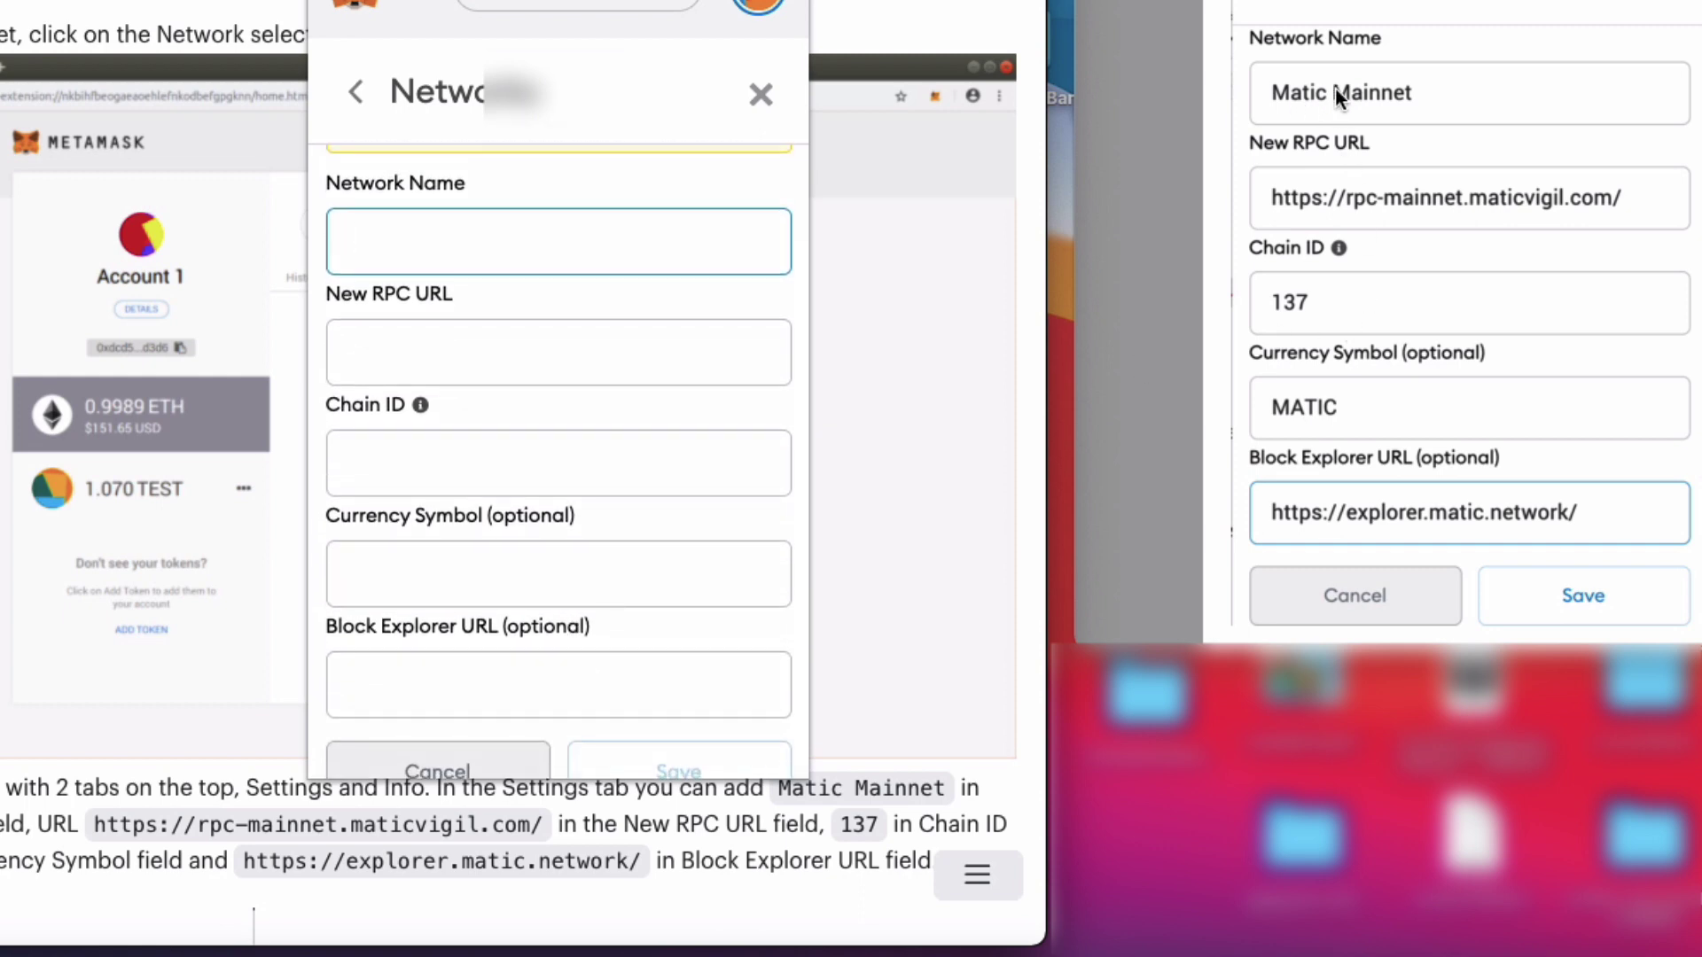
{"action": "left_click_drag", "start_coordinate": [1382, 2], "coordinate": [1188, 37]}
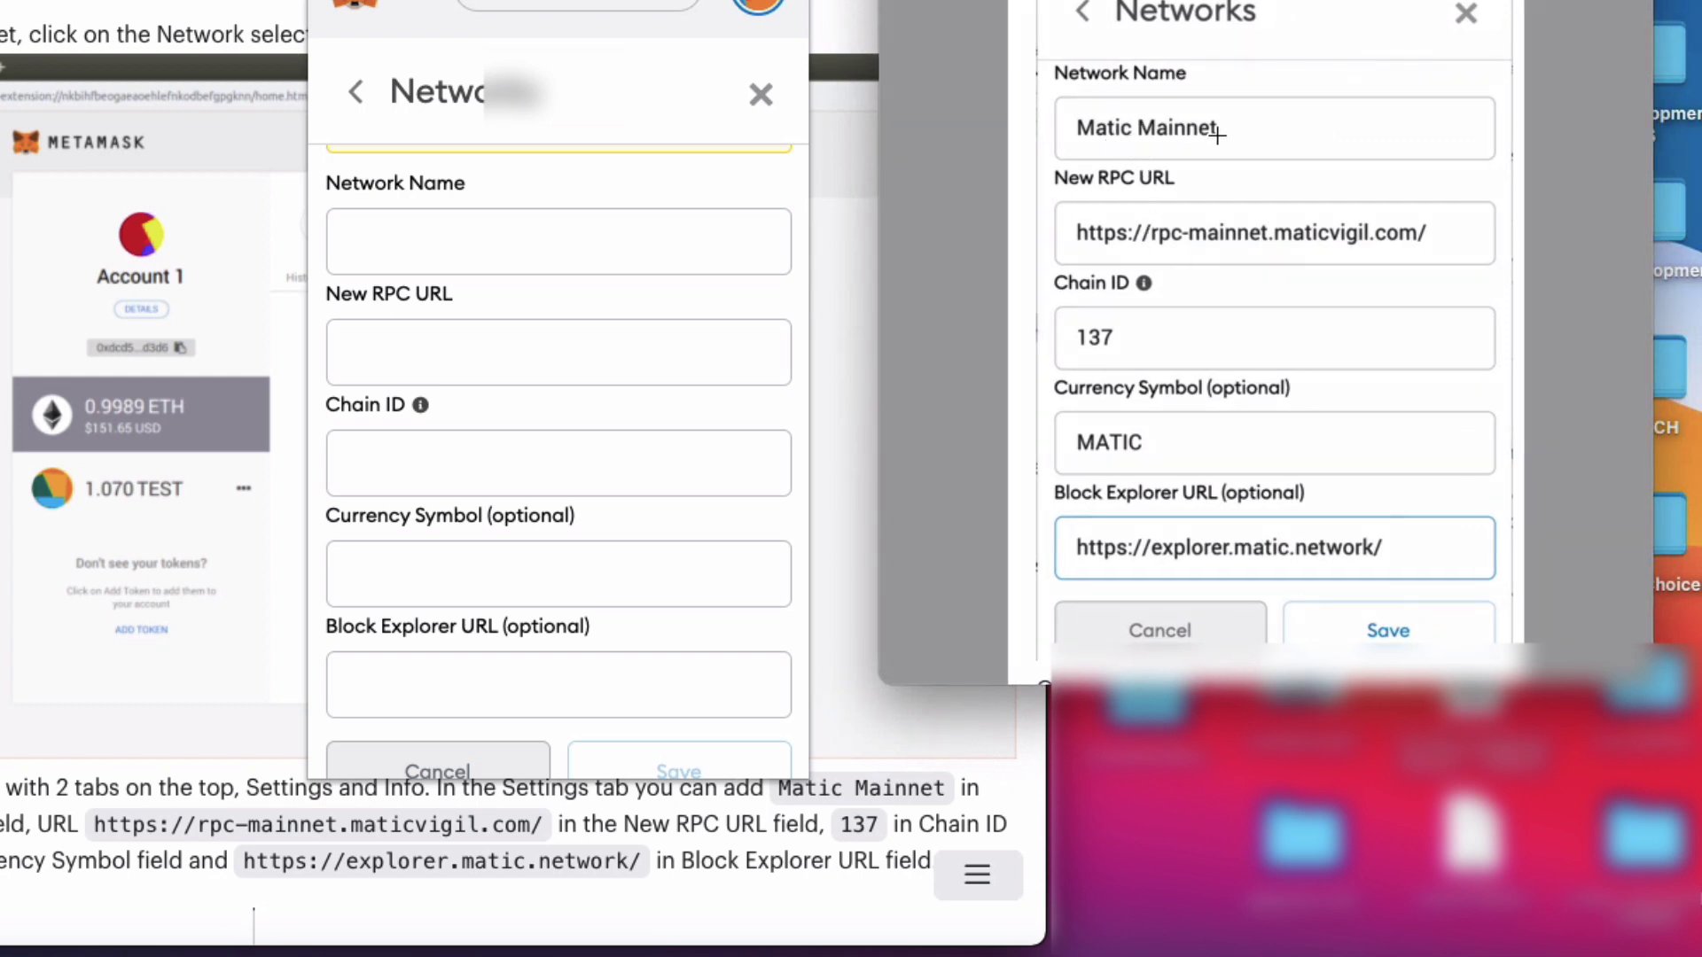
{"action": "scroll", "coordinate": [534, 257], "scroll_direction": "down", "scroll_amount": 1}
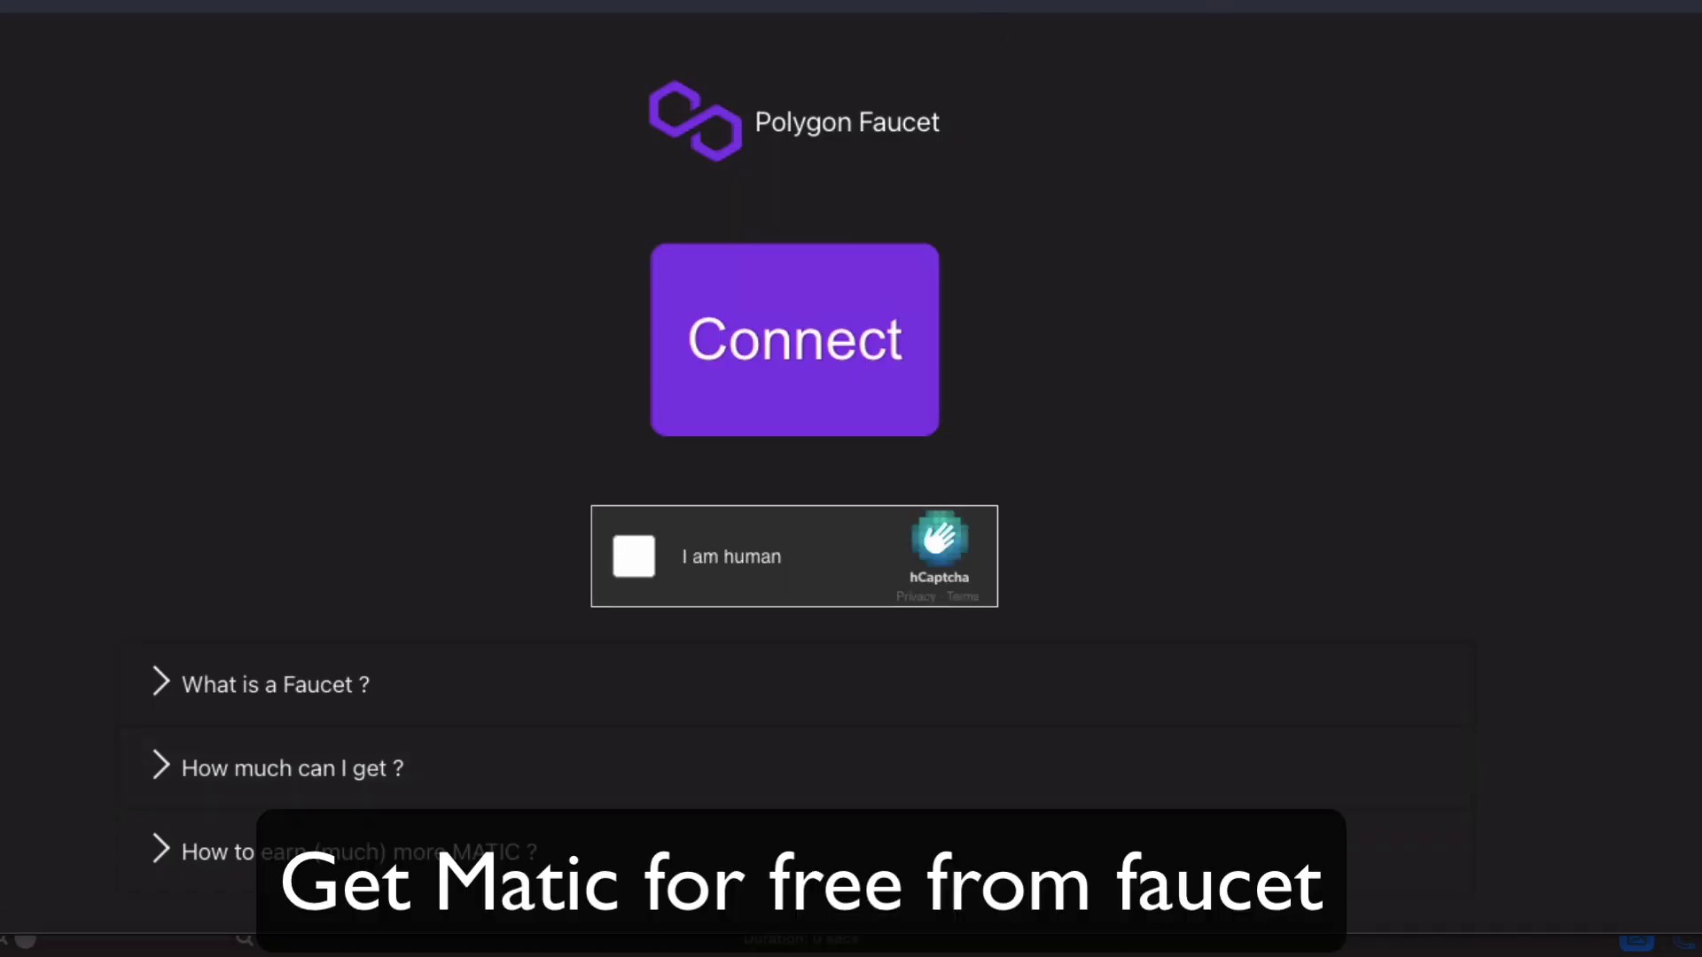
Pass the faucet's 'I am human' hCaptcha by selecting the three train images.
{"action": "left_click", "coordinate": [512, 349]}
{"action": "left_click", "coordinate": [634, 557]}
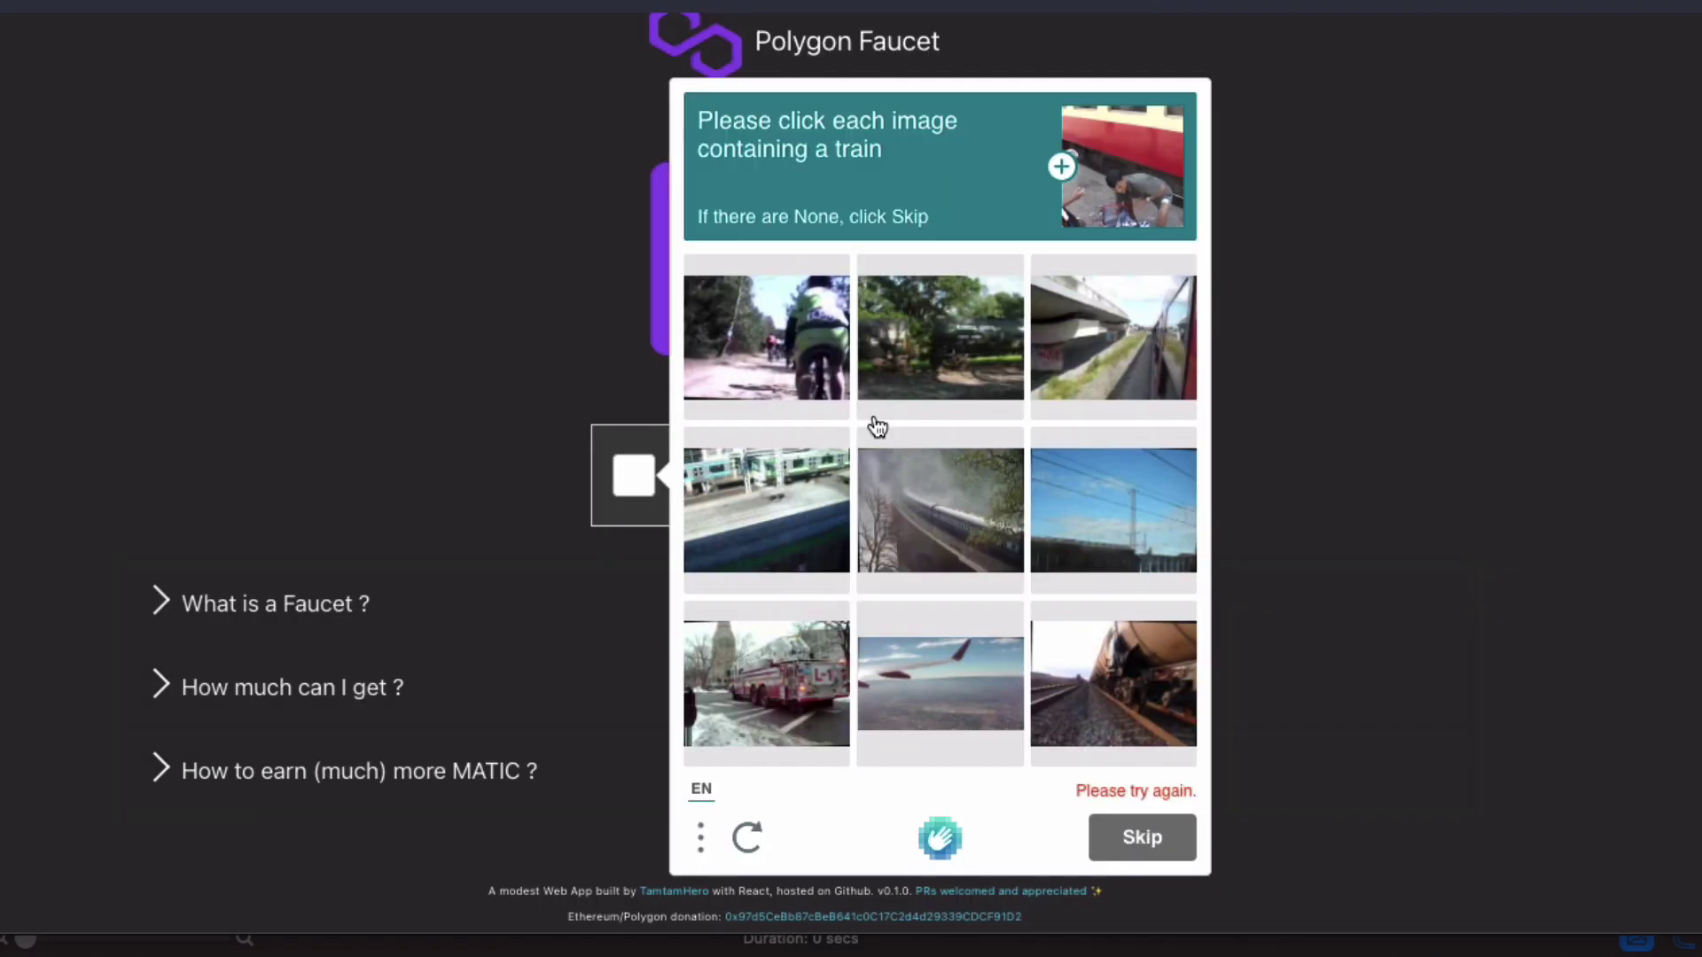
{"action": "left_click", "coordinate": [1135, 740]}
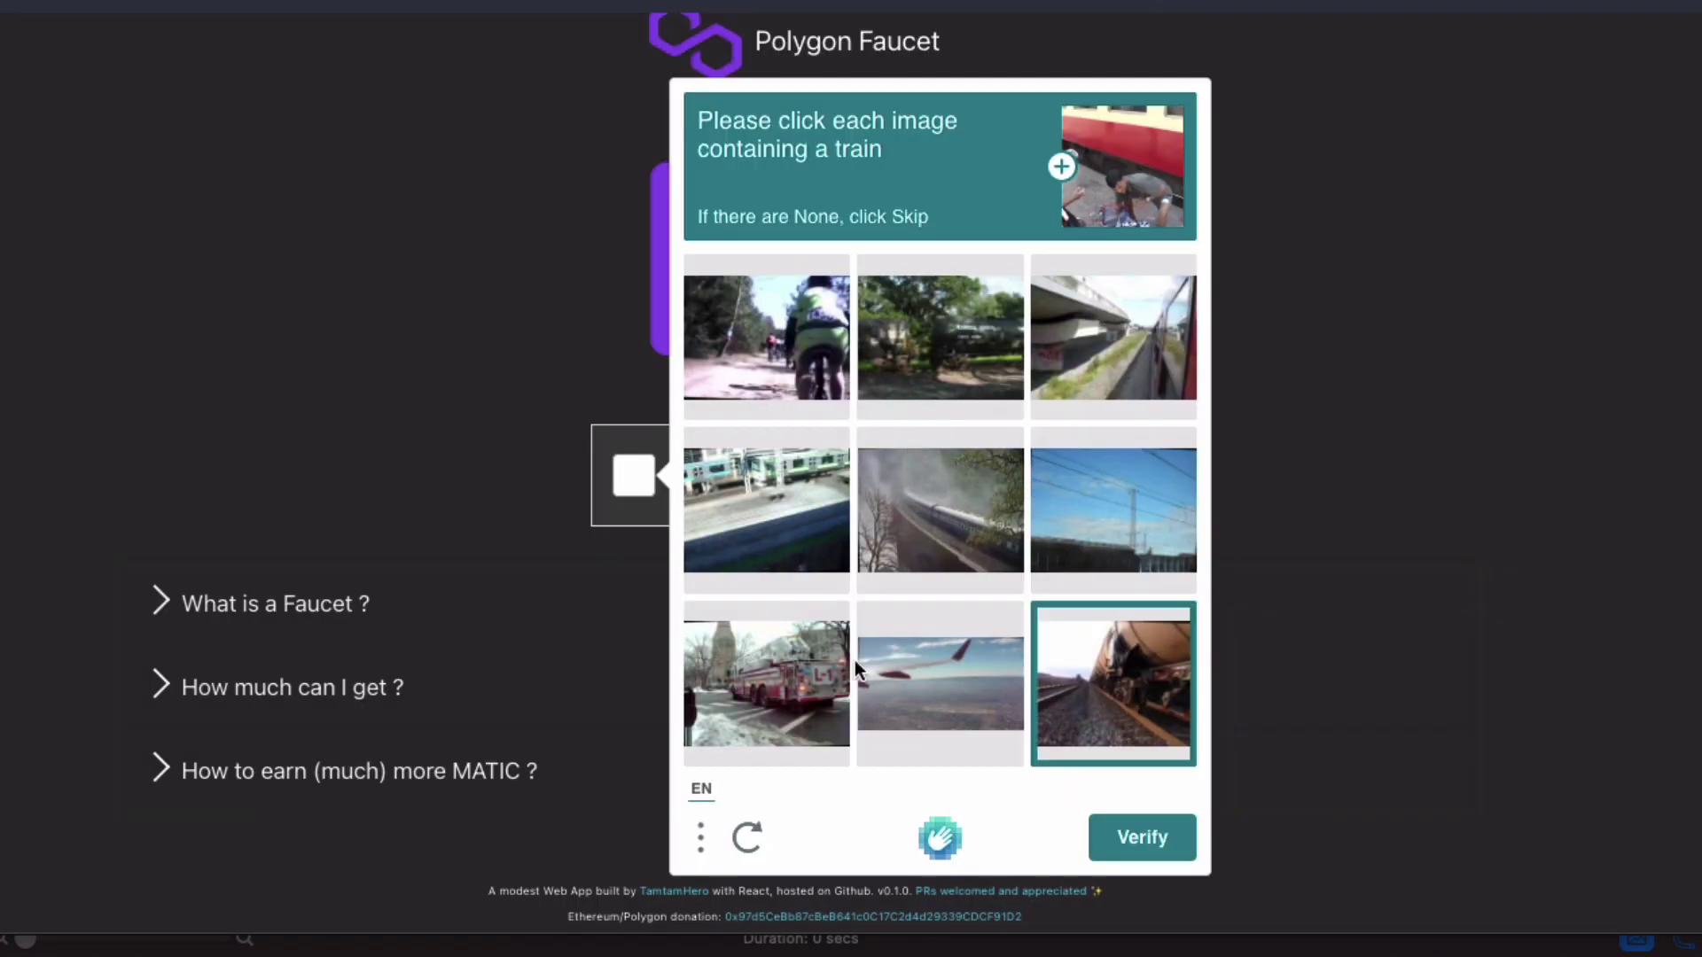
{"action": "left_click", "coordinate": [972, 554]}
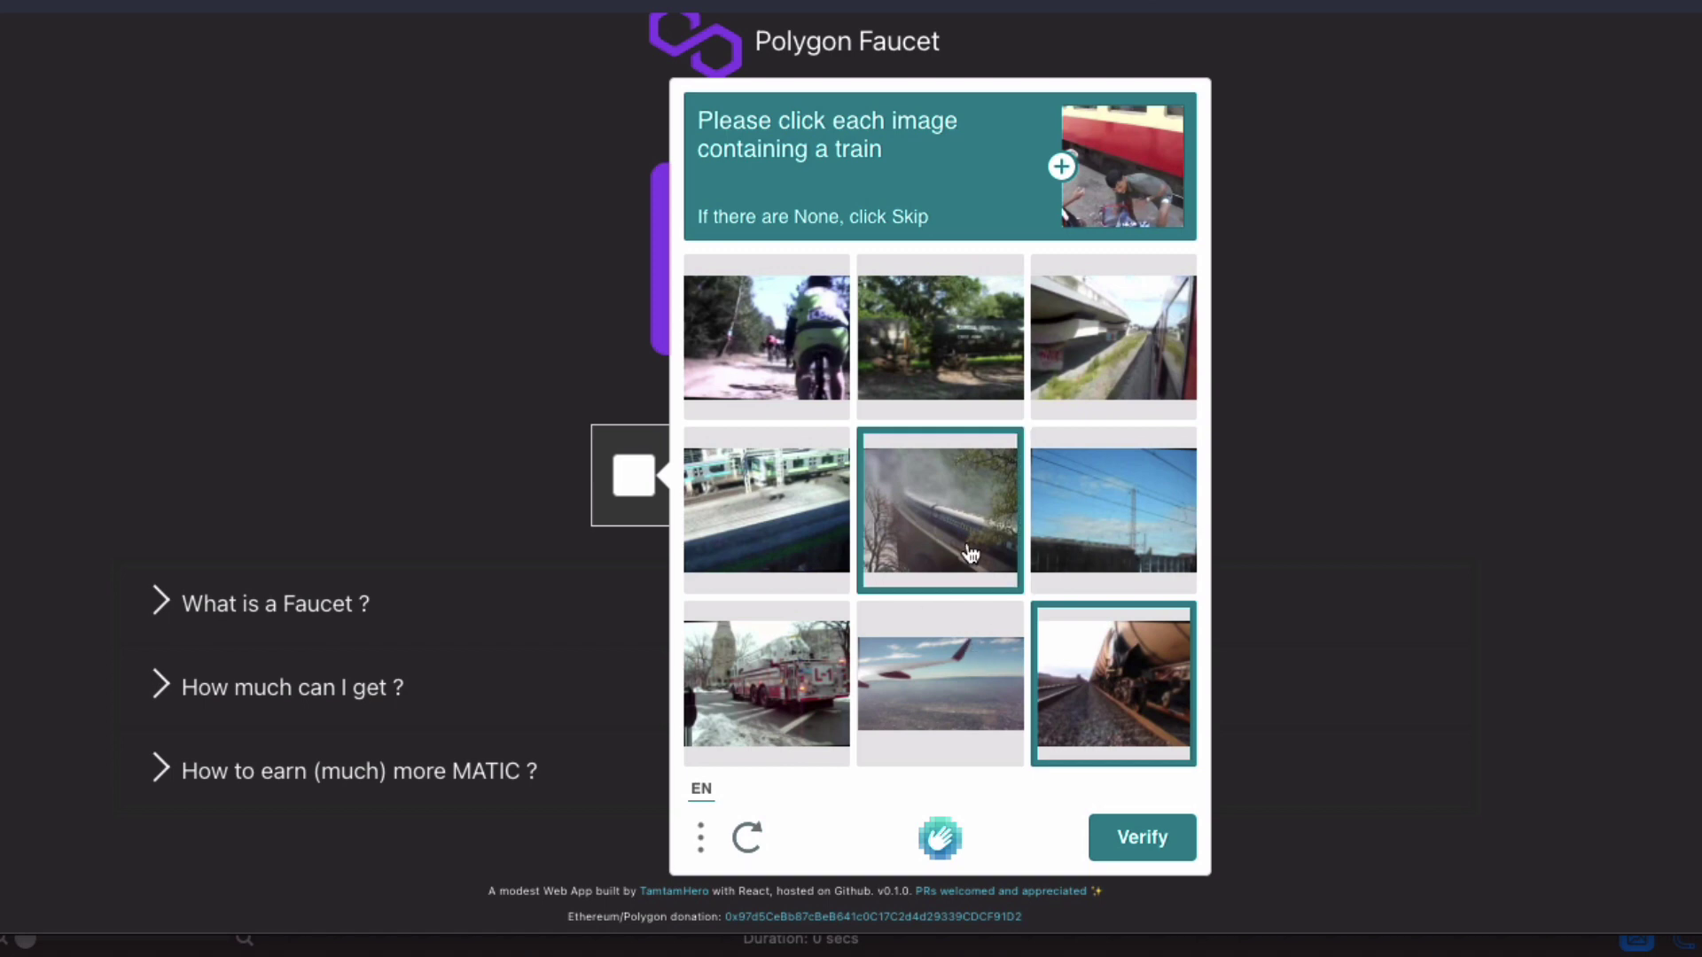
{"action": "left_click", "coordinate": [1139, 337]}
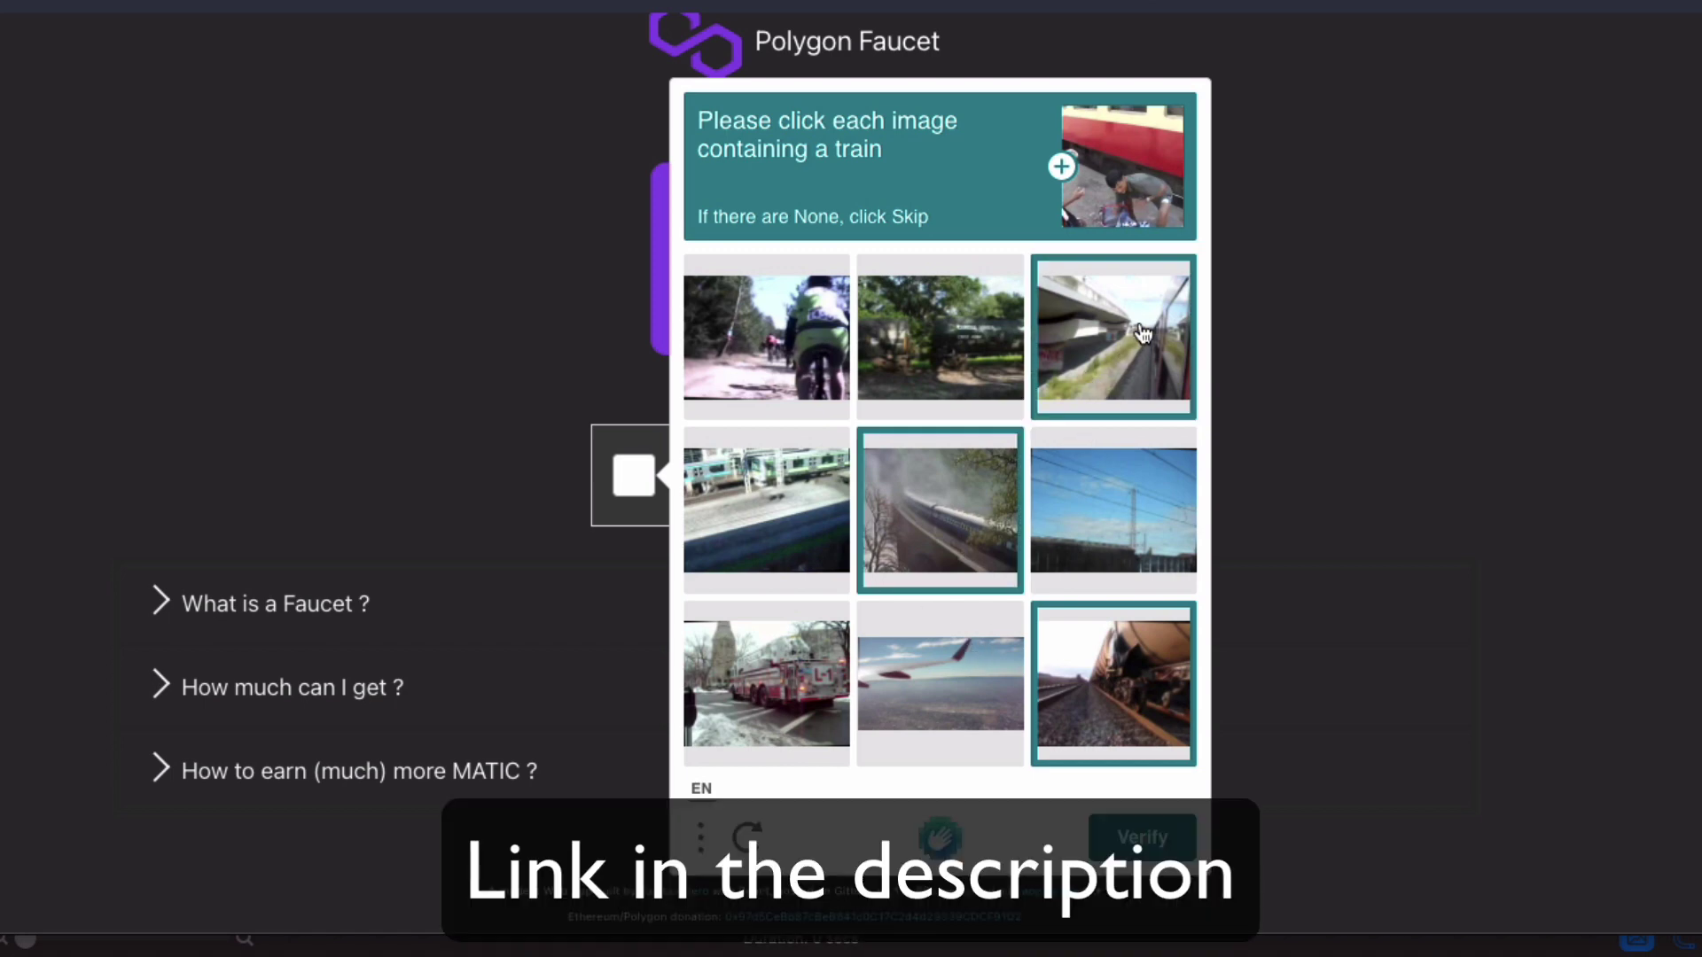
{"action": "left_click", "coordinate": [1144, 838]}
Connect the MetaMask wallet to the Polygon Faucet and request free MATIC.
{"action": "left_click", "coordinate": [744, 266]}
{"action": "left_click", "coordinate": [744, 266]}
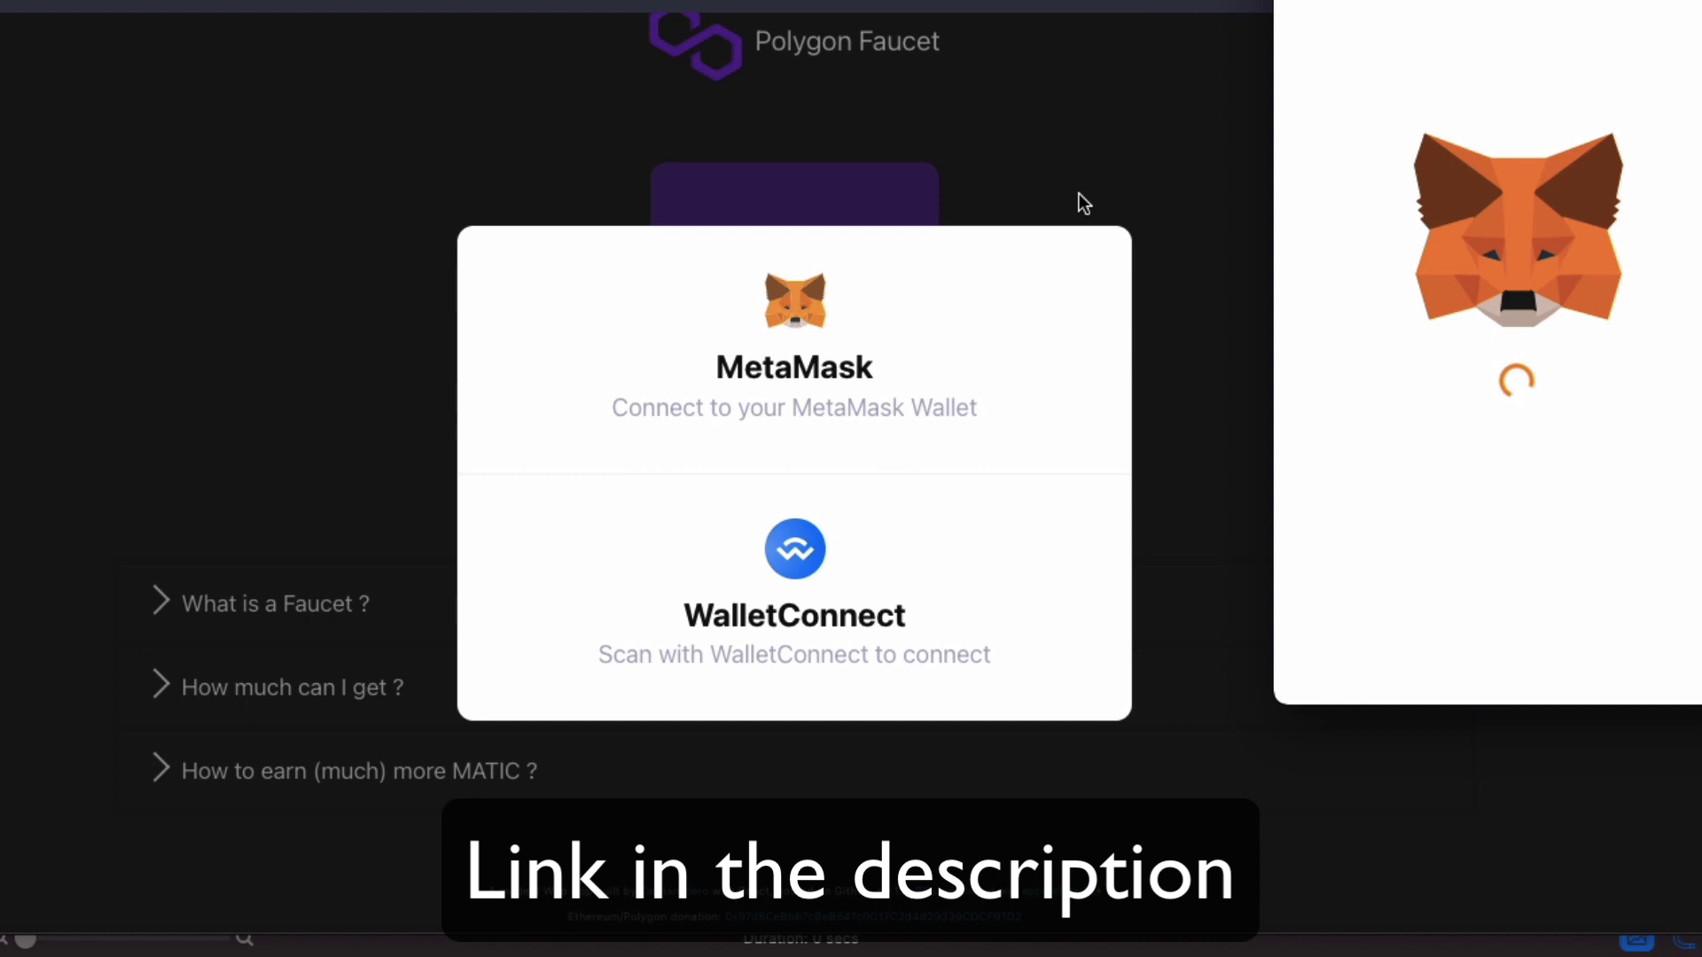
{"action": "left_click", "coordinate": [1658, 656]}
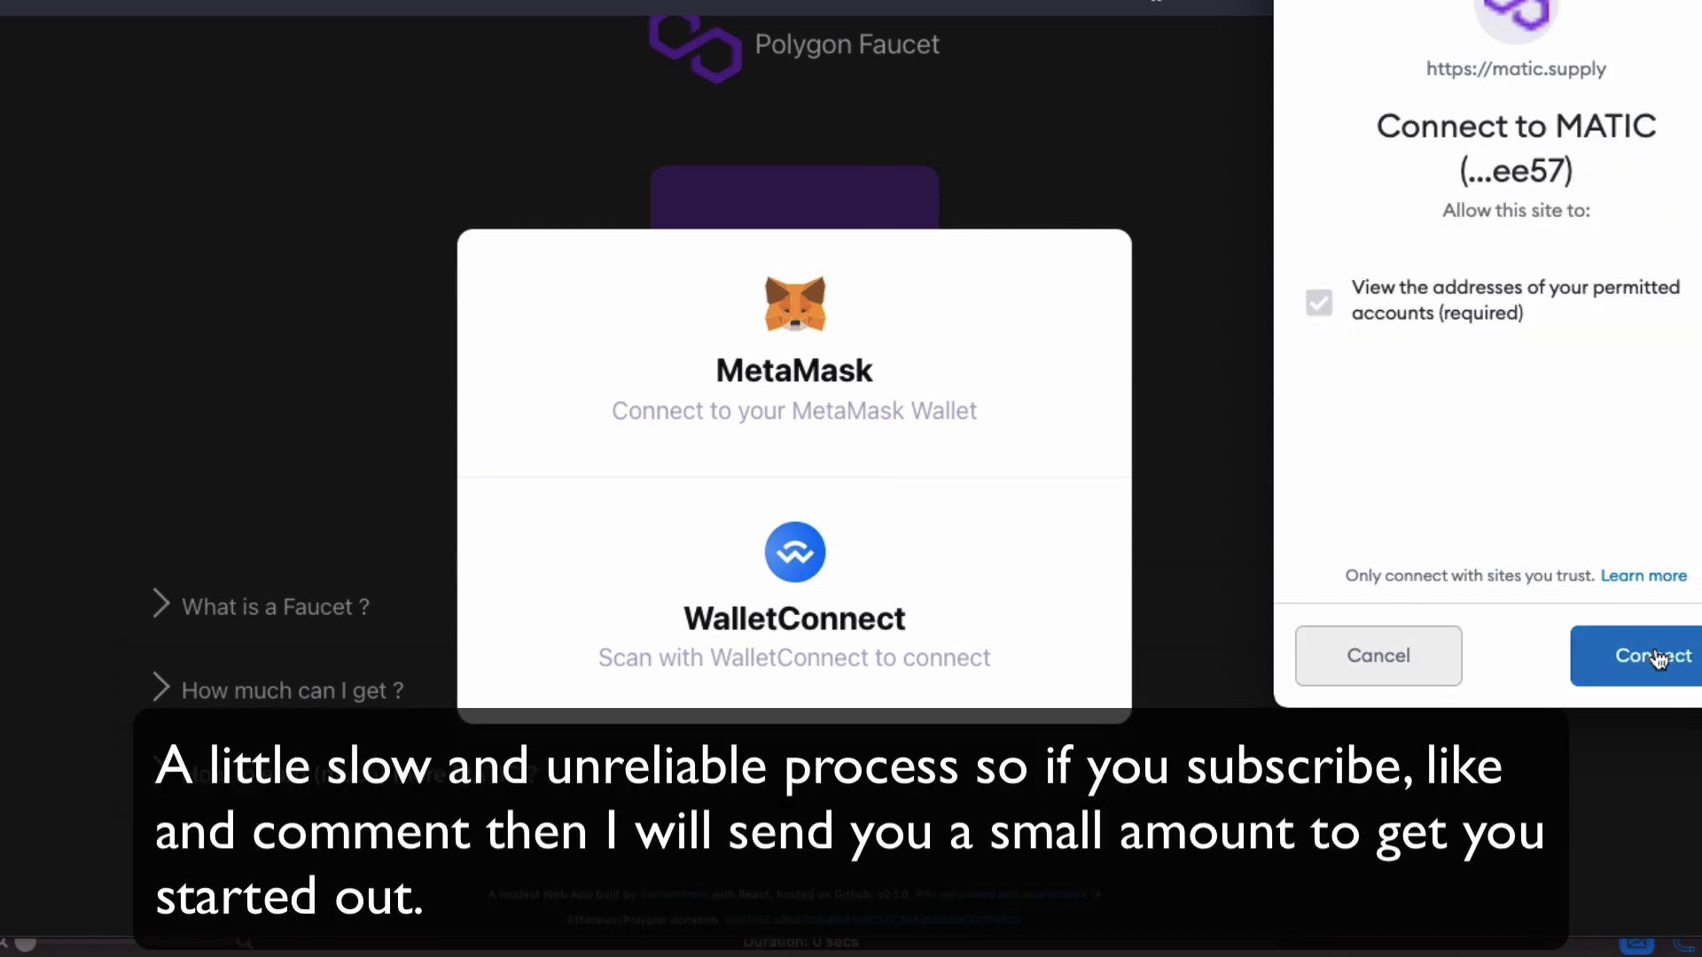
{"action": "left_click", "coordinate": [1656, 656]}
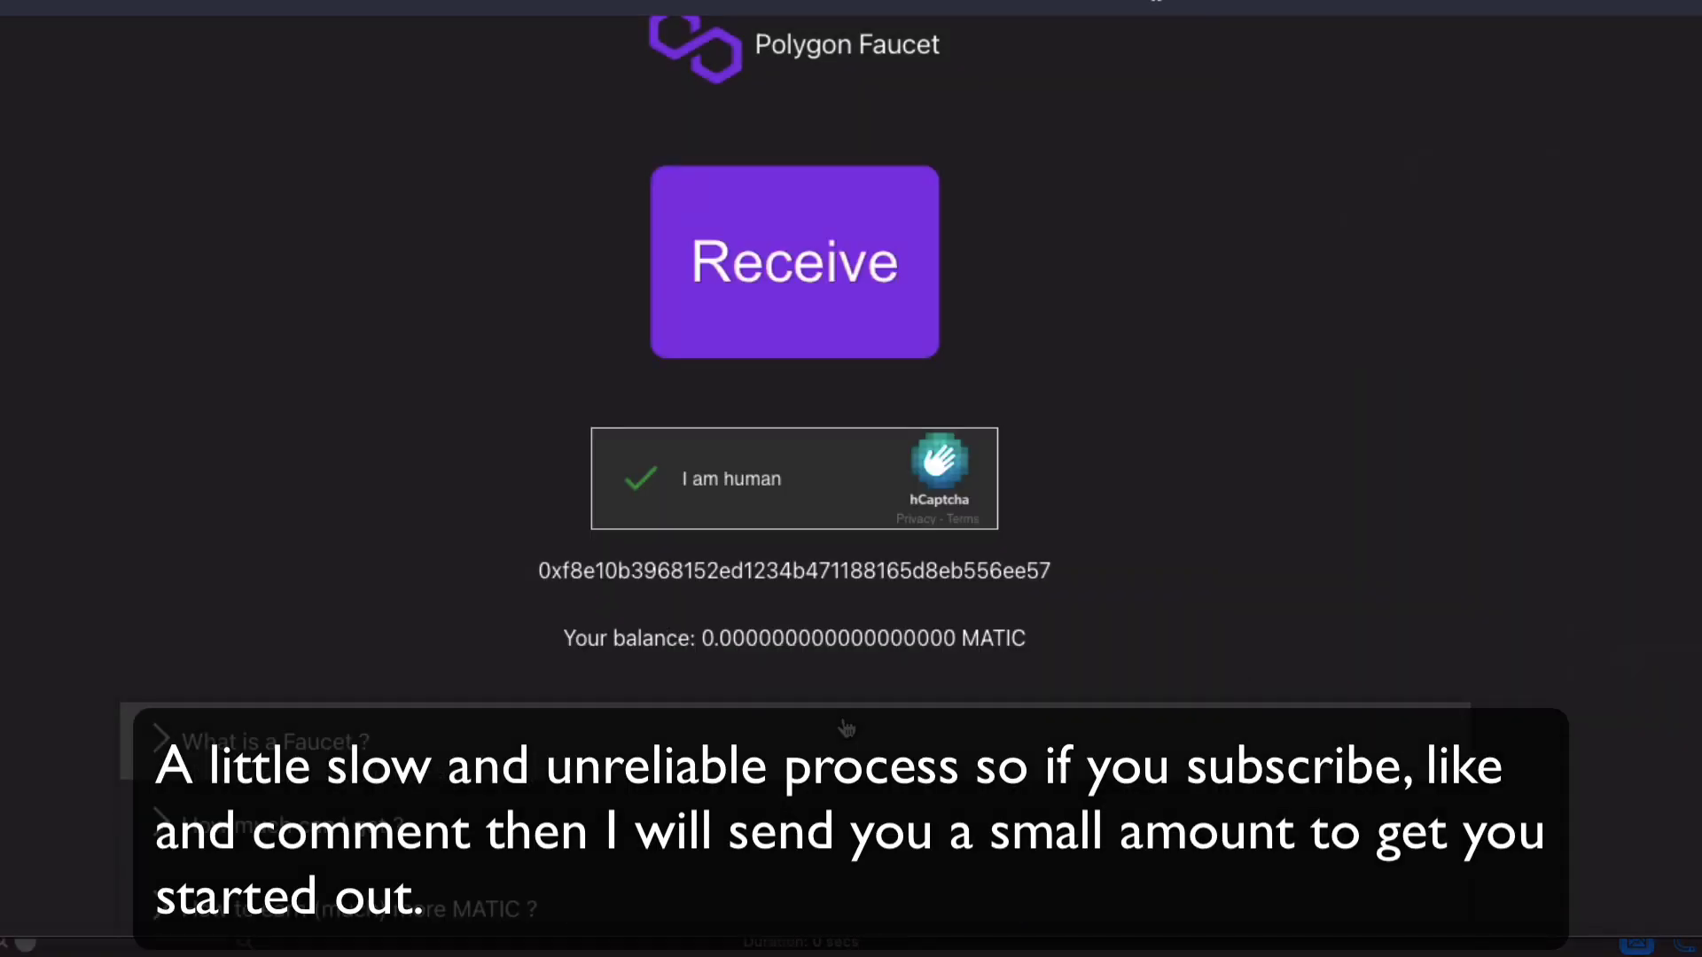
{"action": "left_click", "coordinate": [829, 280]}
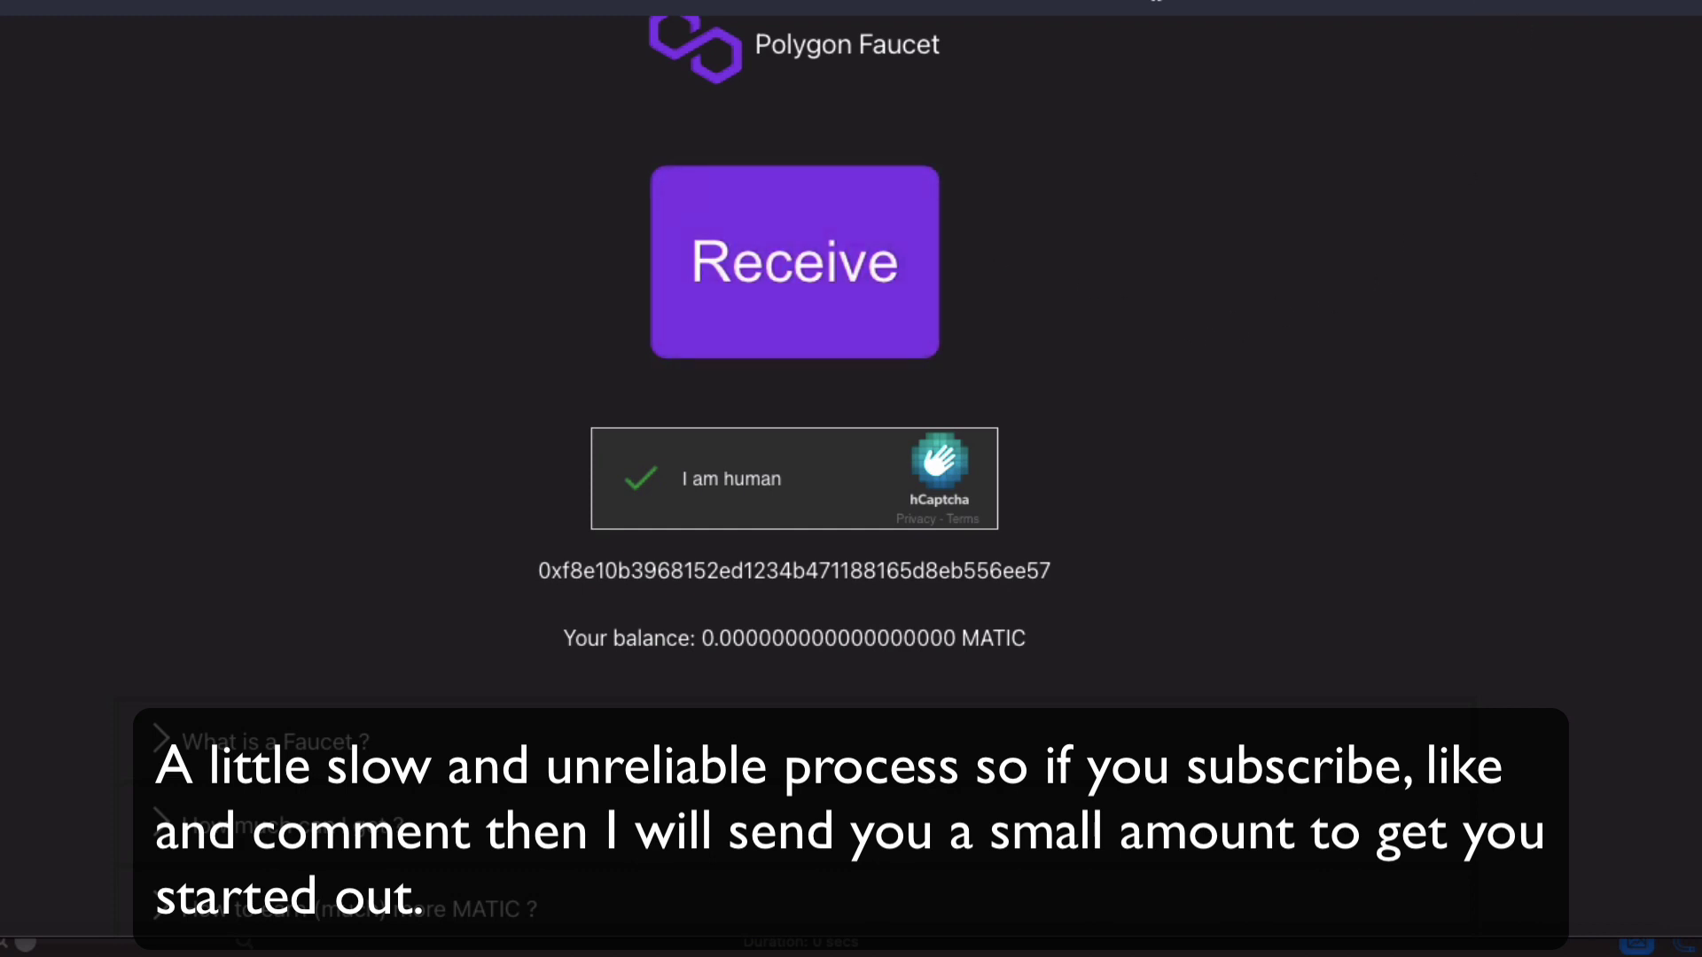
{"action": "left_click", "coordinate": [1156, 2]}
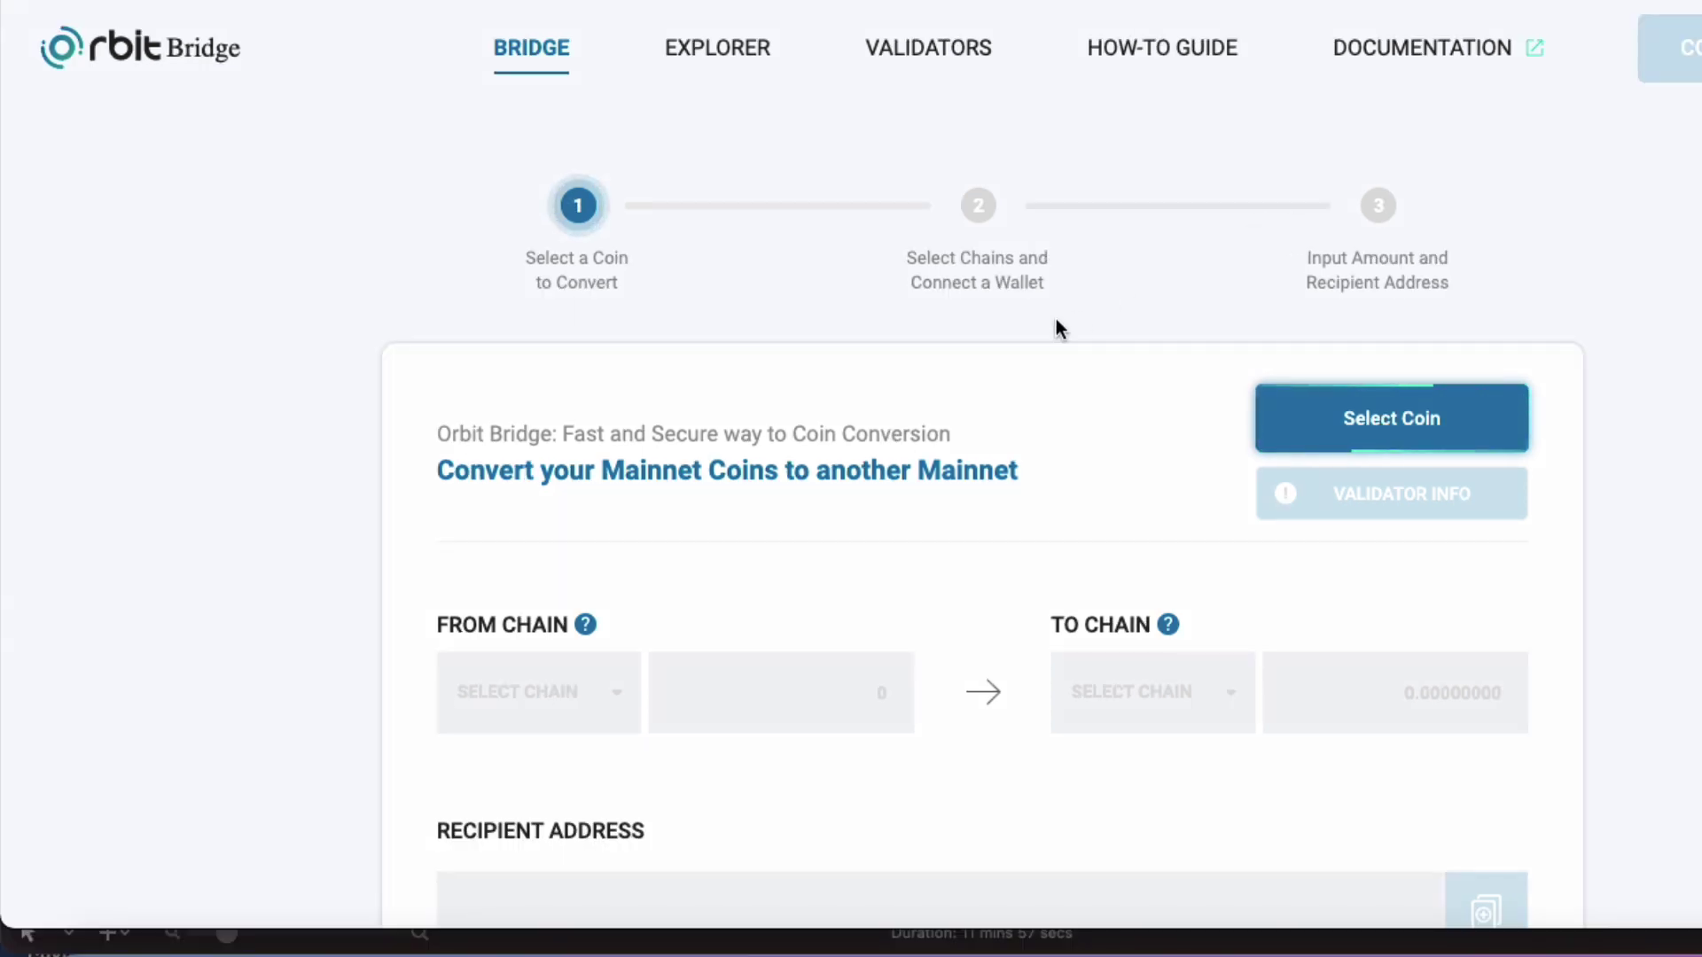
Choose BNB as the coin to convert with the BSC validator group.
{"action": "left_click", "coordinate": [1360, 415]}
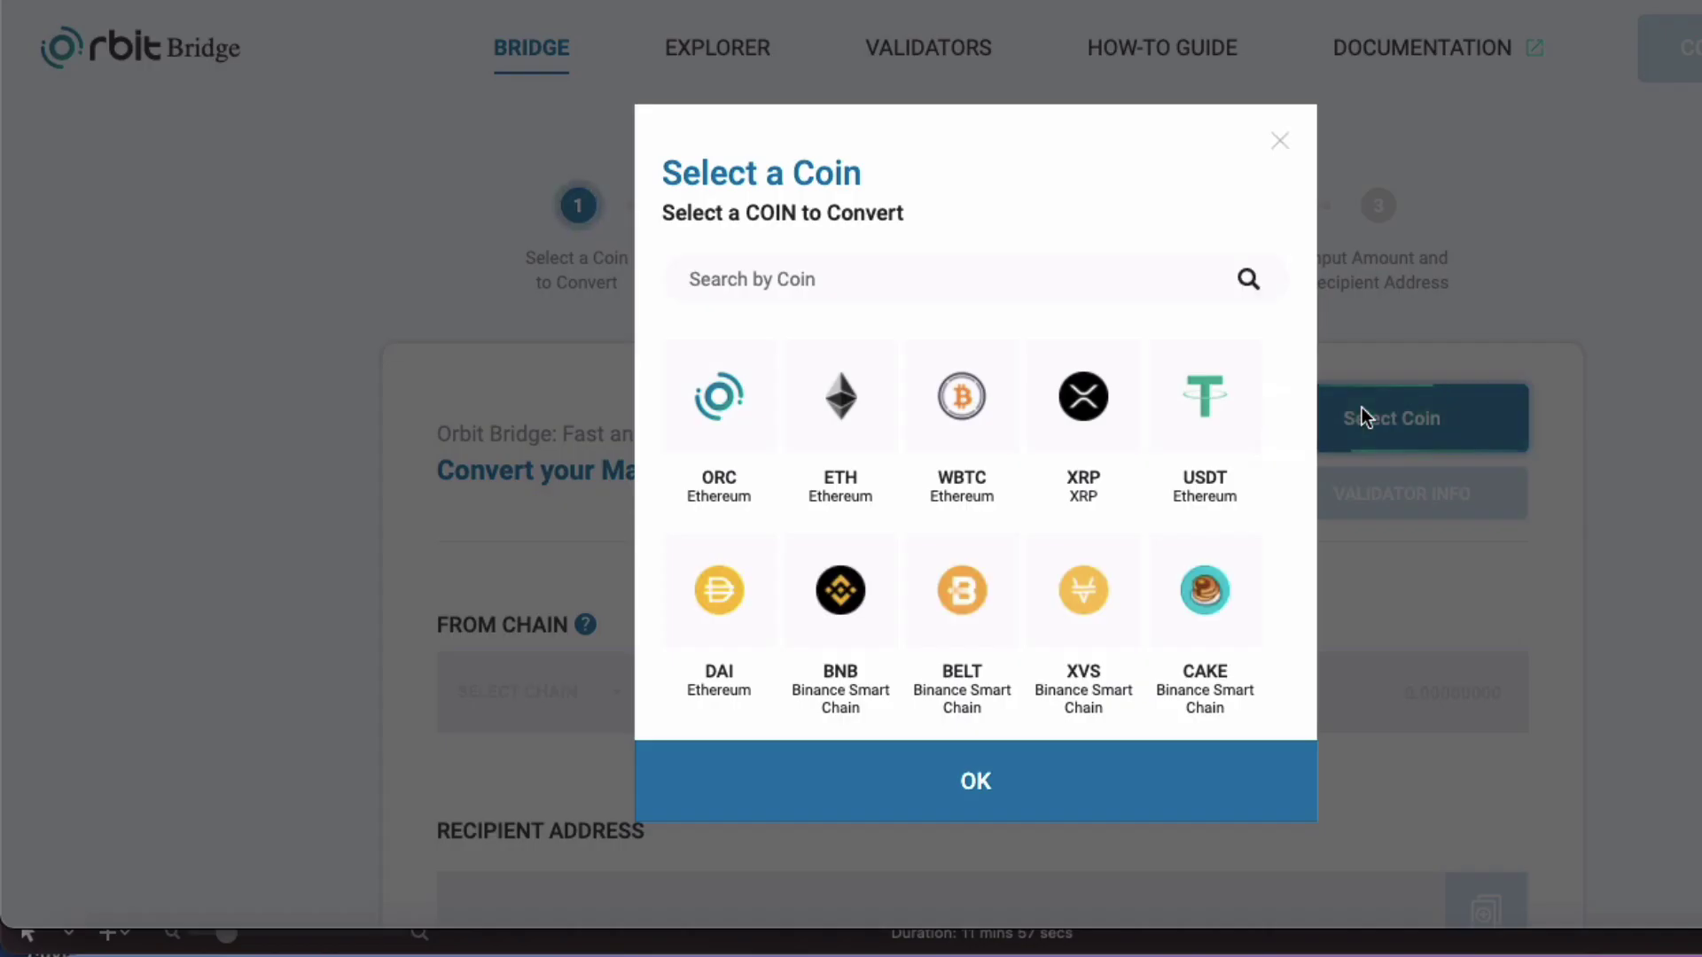
{"action": "left_click", "coordinate": [842, 592]}
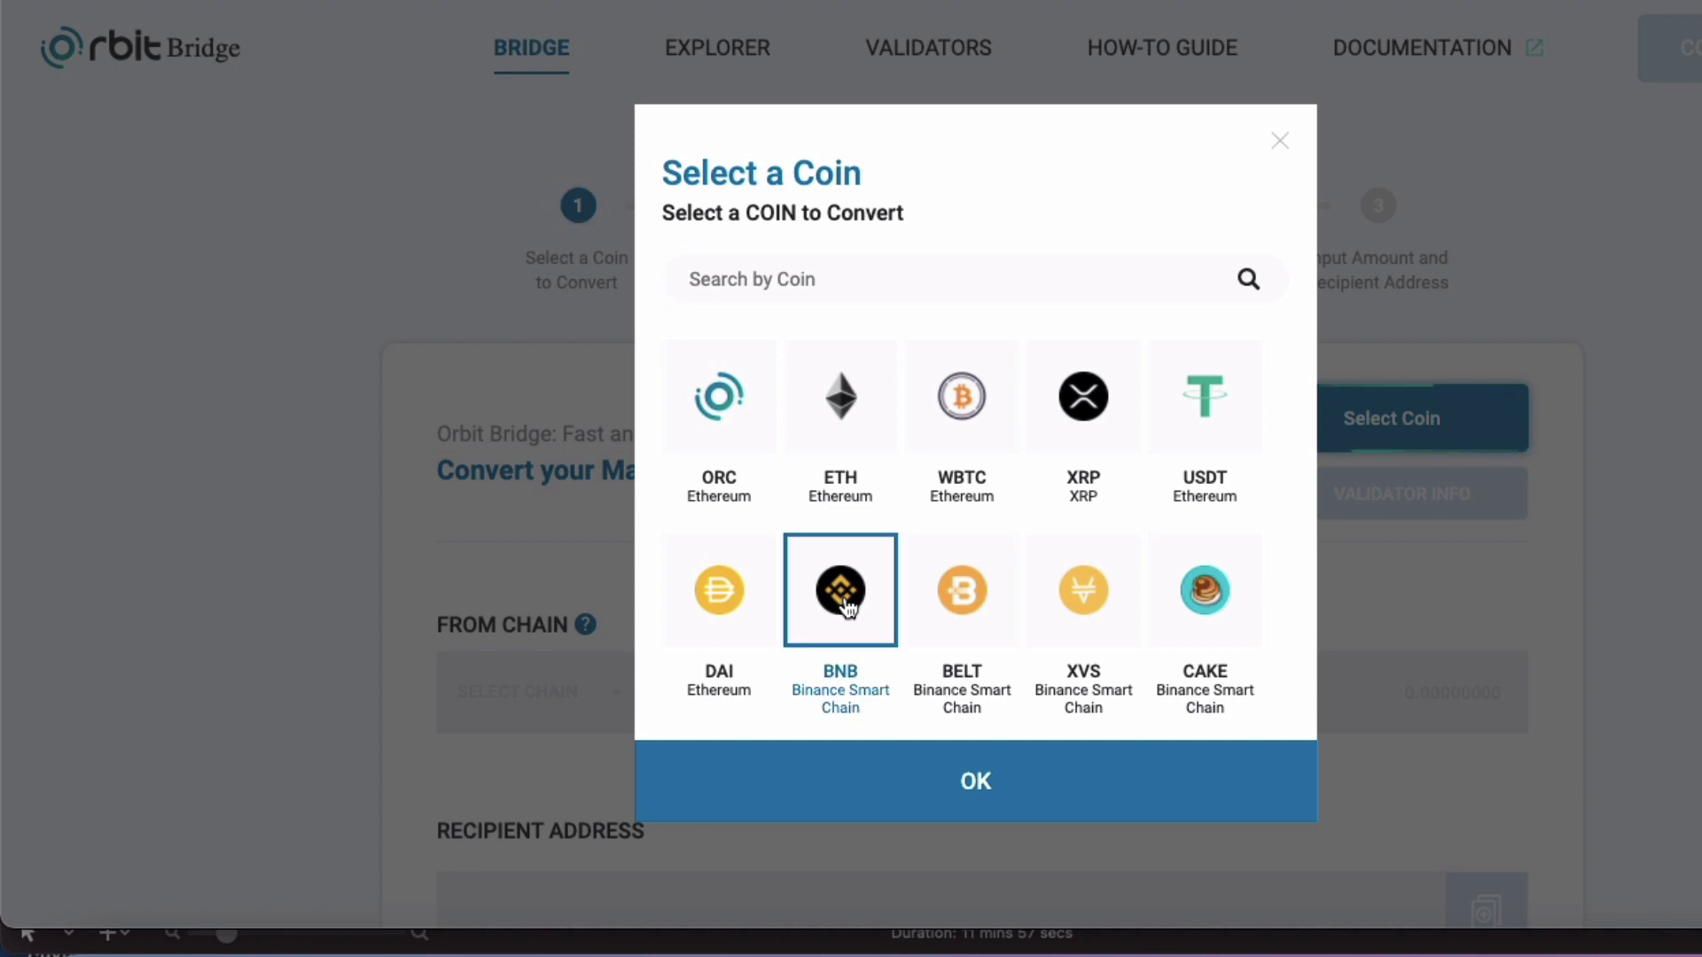
{"action": "left_click", "coordinate": [904, 780]}
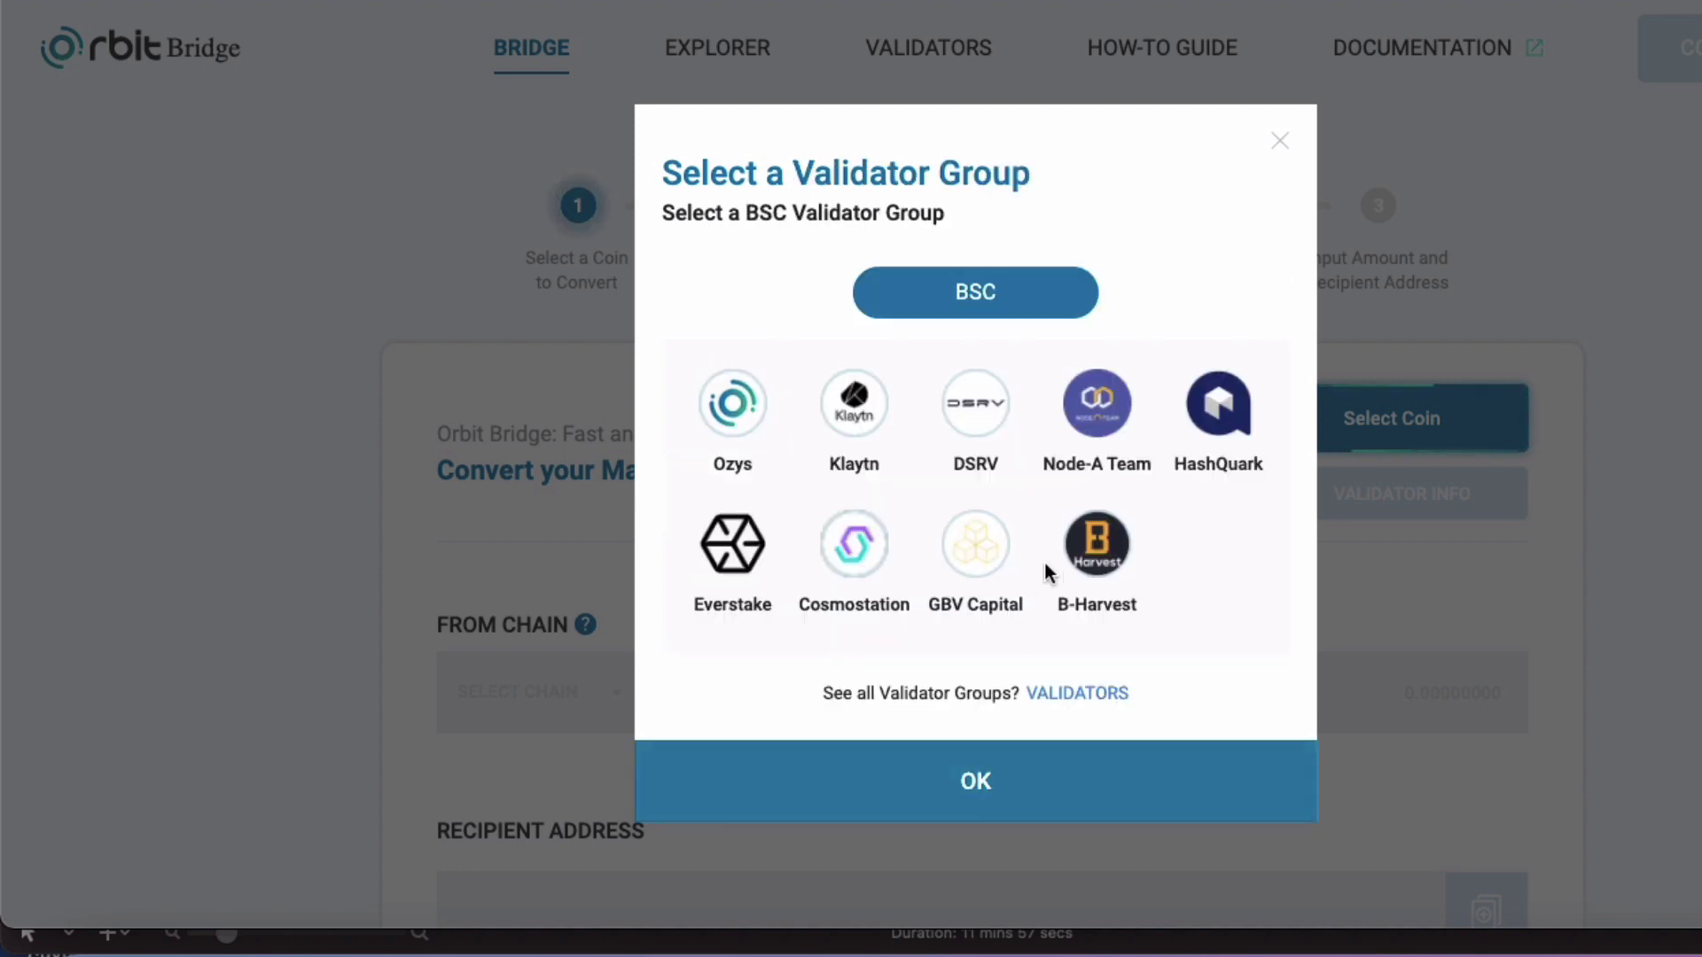
{"action": "left_click", "coordinate": [976, 785]}
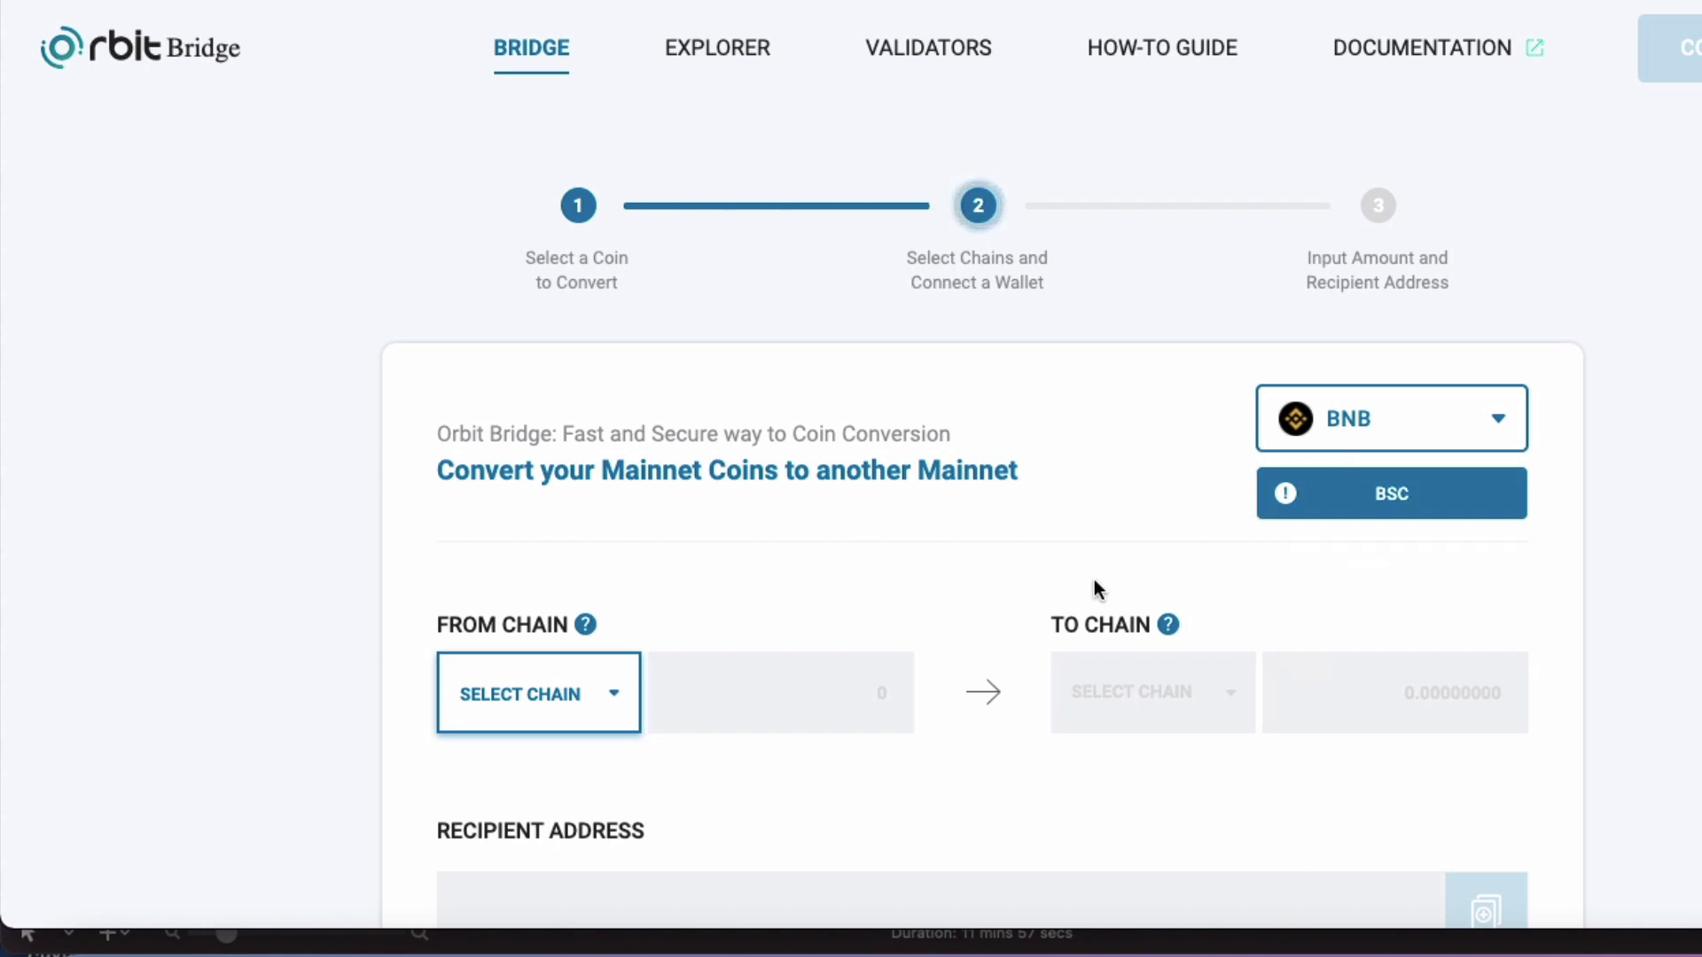
Set the source chain to BSC and connect the MetaMask wallet.
{"action": "scroll", "coordinate": [1094, 578], "scroll_direction": "down", "scroll_amount": 2}
{"action": "left_click", "coordinate": [608, 588]}
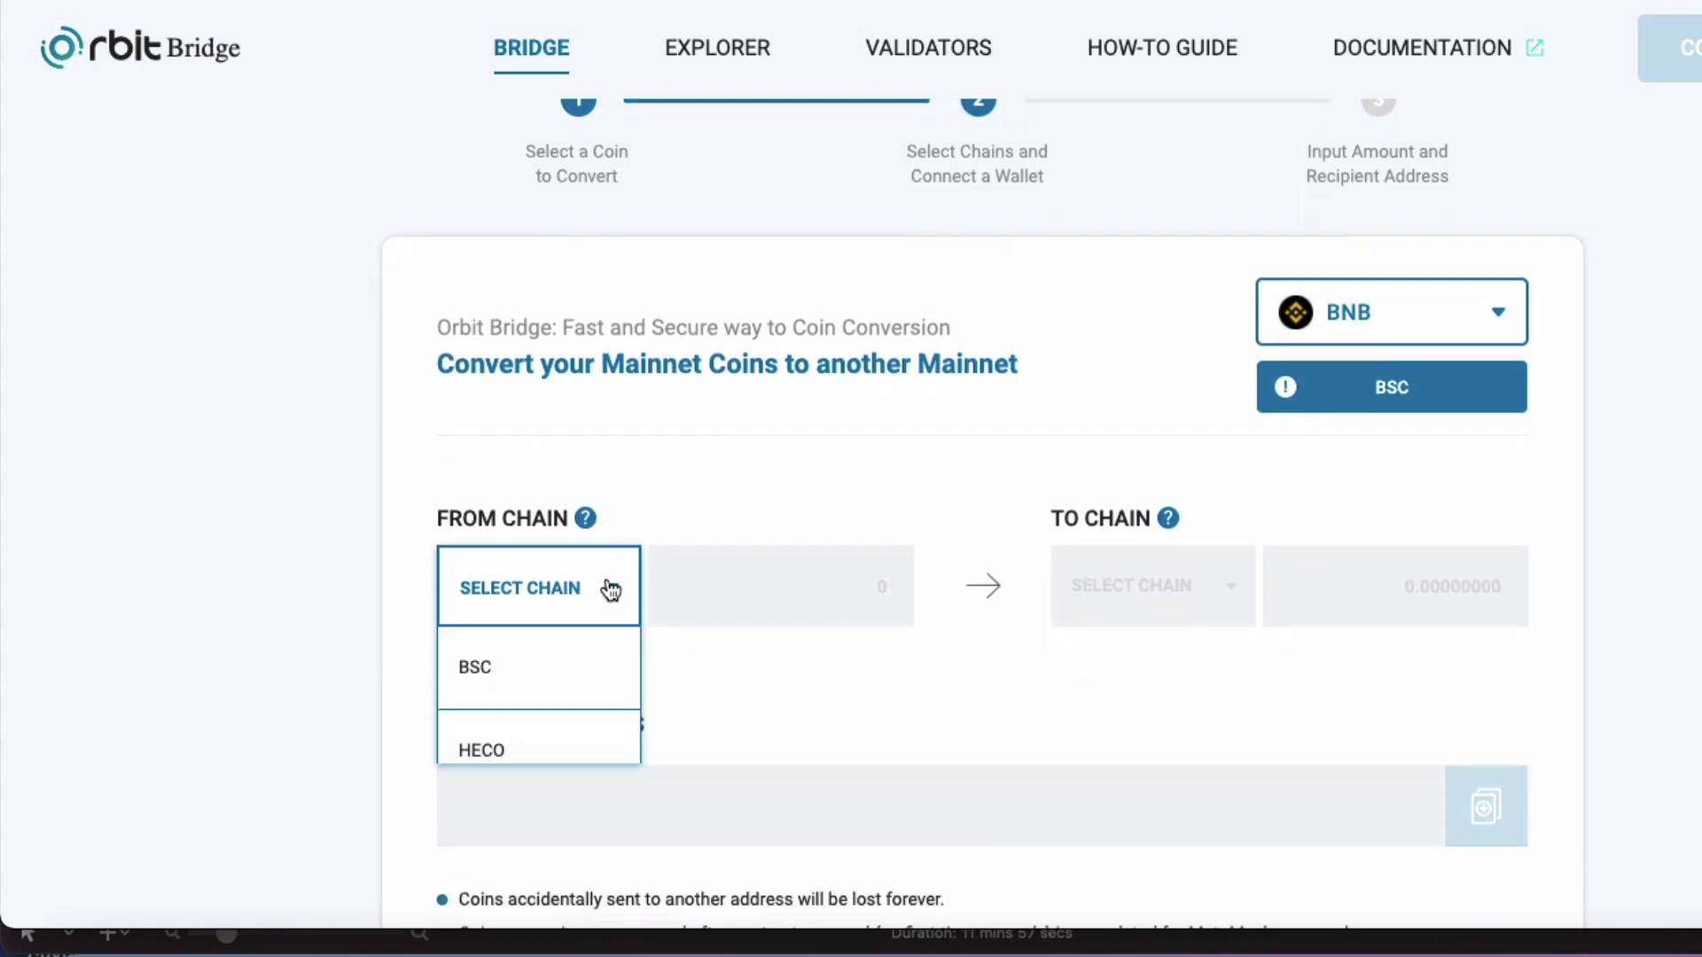
{"action": "left_click", "coordinate": [503, 681]}
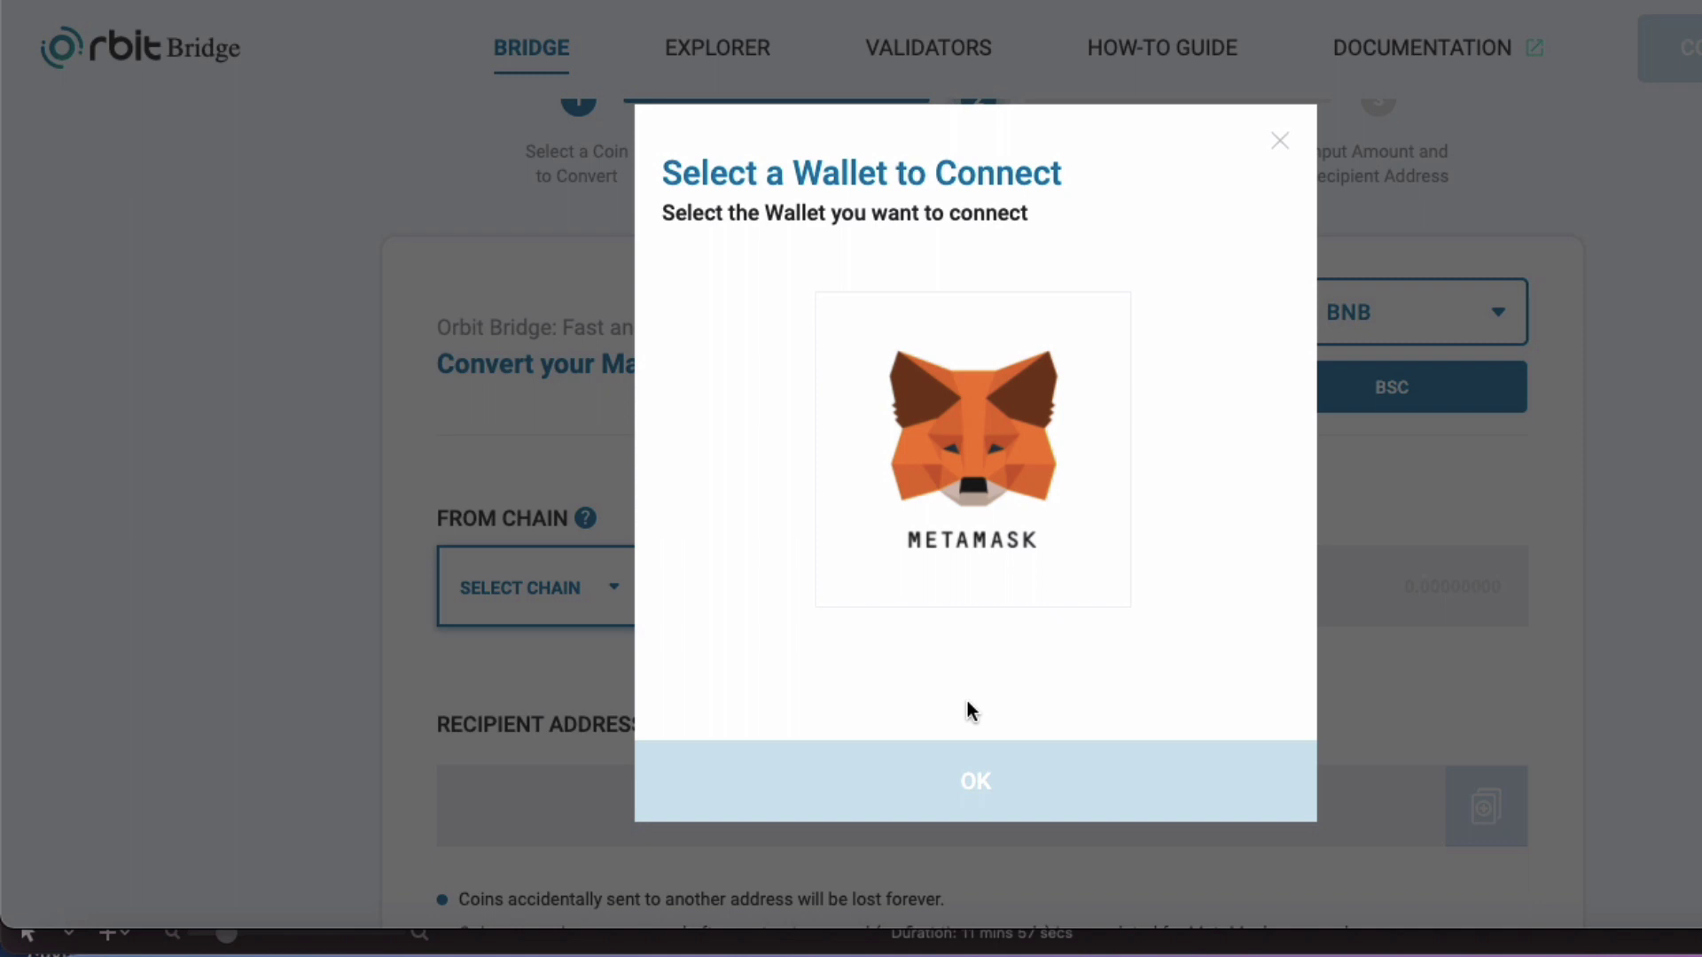
{"action": "left_click", "coordinate": [974, 443]}
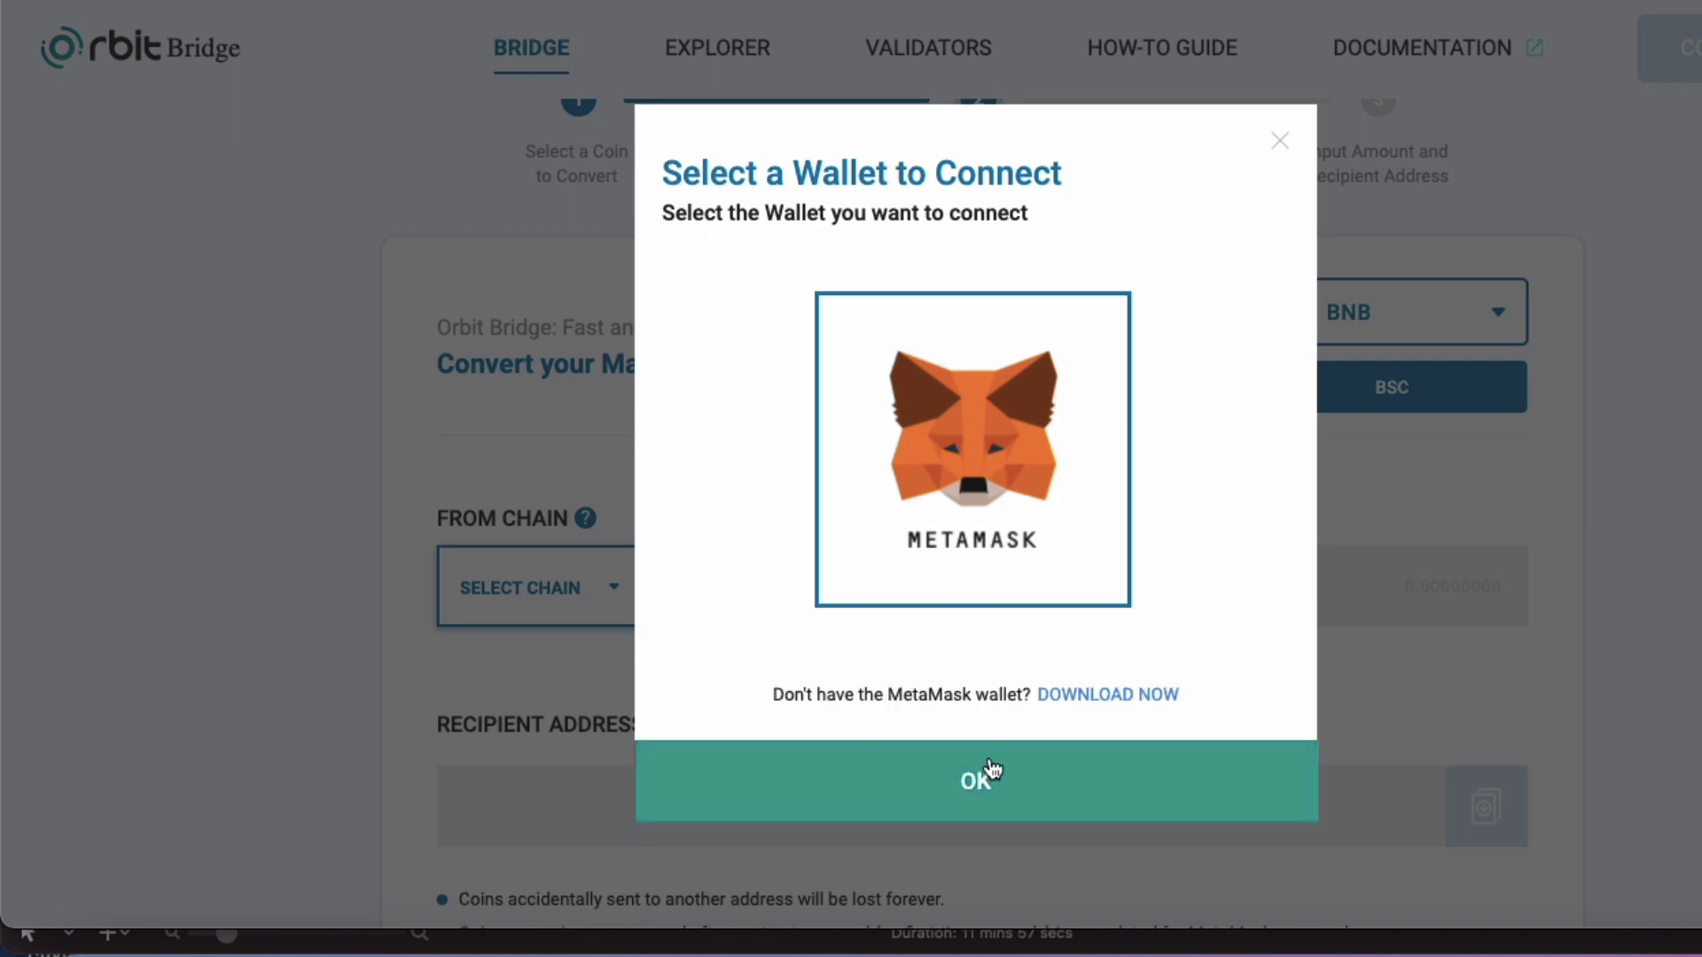
{"action": "left_click", "coordinate": [980, 780]}
{"action": "left_click", "coordinate": [980, 669]}
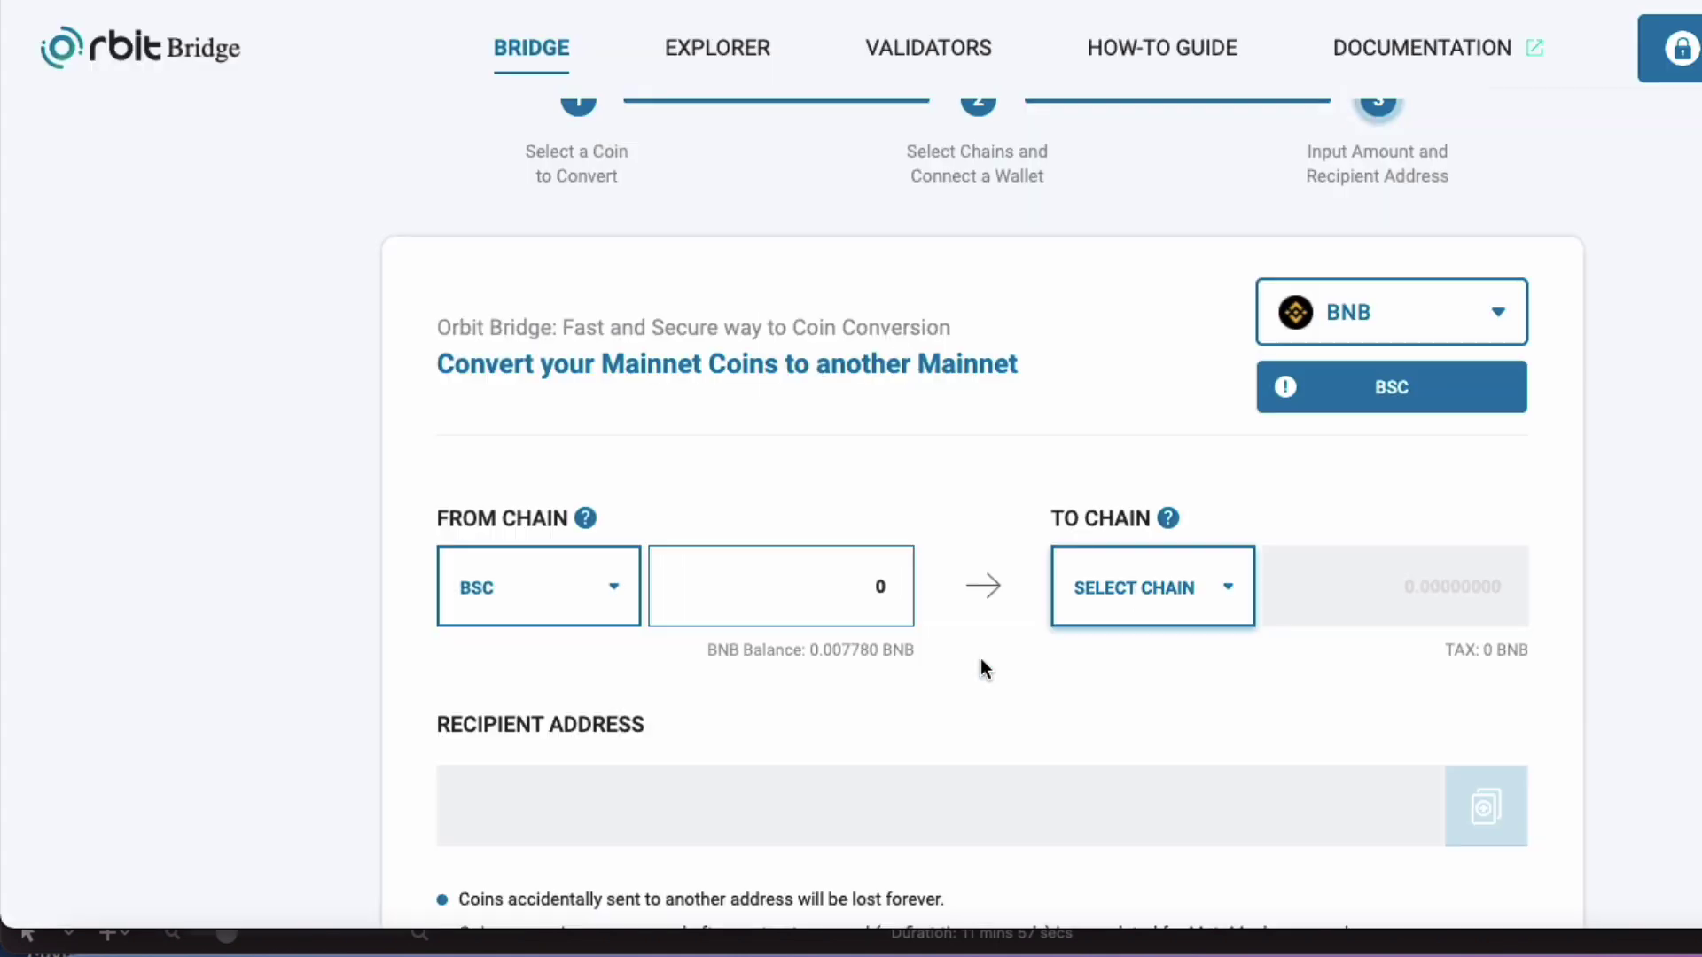
Set the destination chain to POLYGON and the amount to convert to 0.3 BNB.
{"action": "left_click", "coordinate": [1221, 589]}
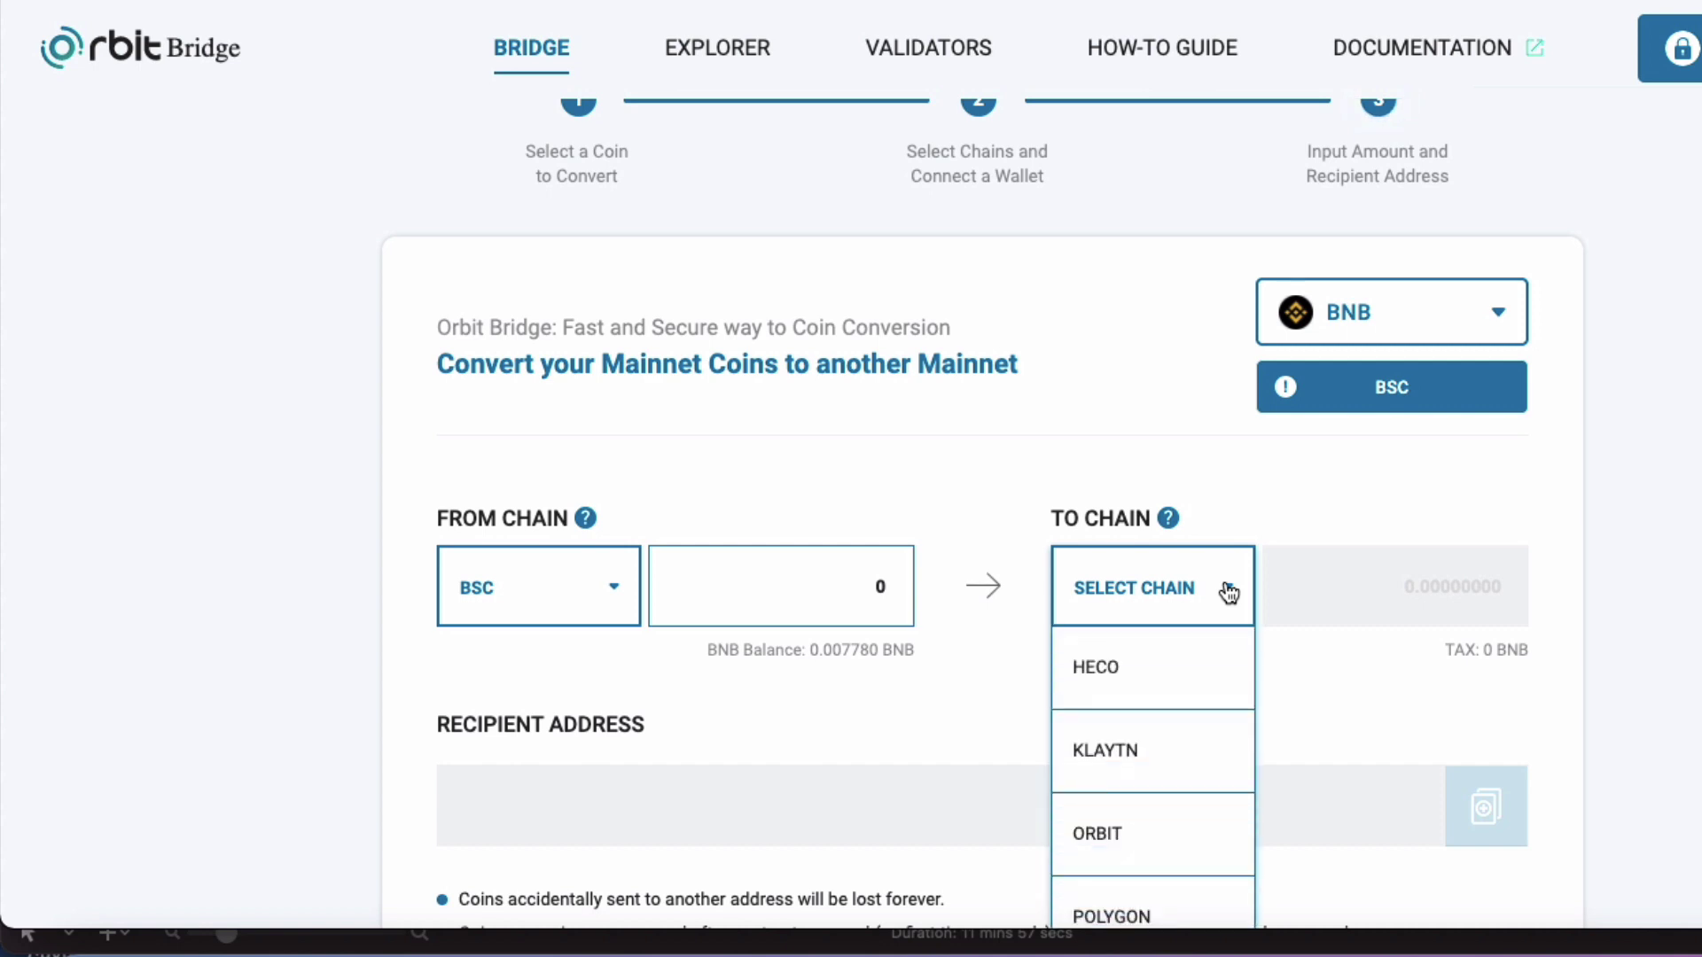
{"action": "scroll", "coordinate": [1101, 770], "scroll_direction": "down", "scroll_amount": 1}
{"action": "left_click", "coordinate": [1103, 826]}
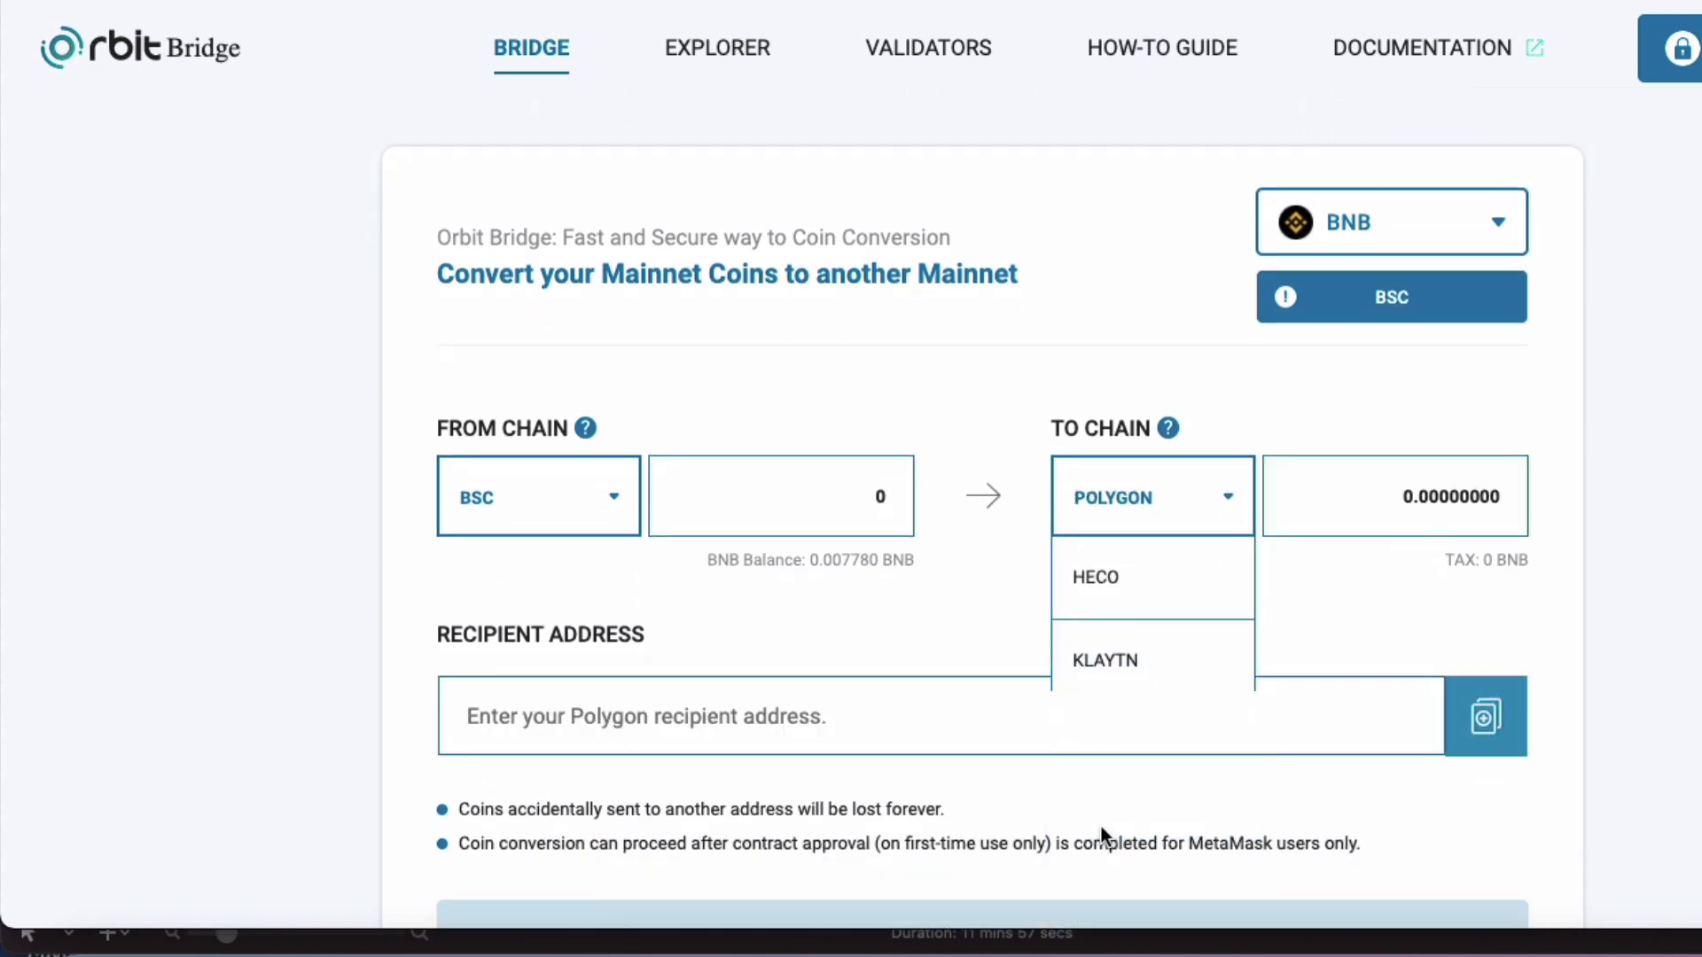
{"action": "left_click", "coordinate": [885, 495]}
{"action": "key", "text": "BackSpace"}
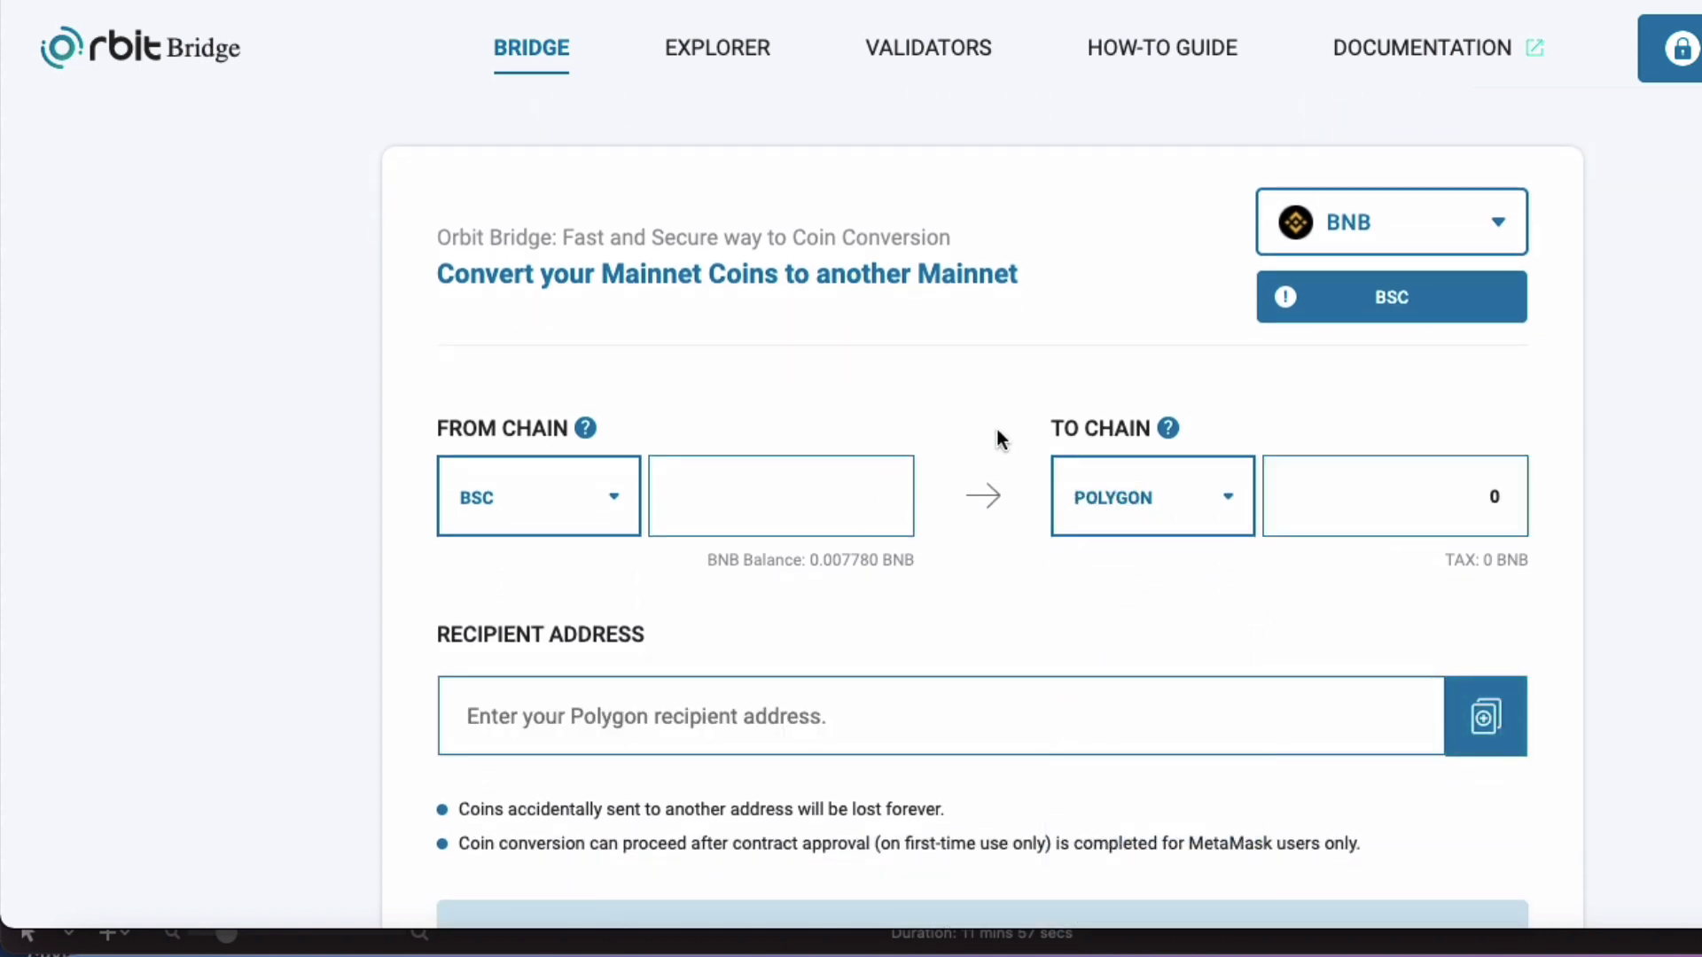
{"action": "type", "text": ".3"}
{"action": "scroll", "coordinate": [1032, 488], "scroll_direction": "down", "scroll_amount": 1}
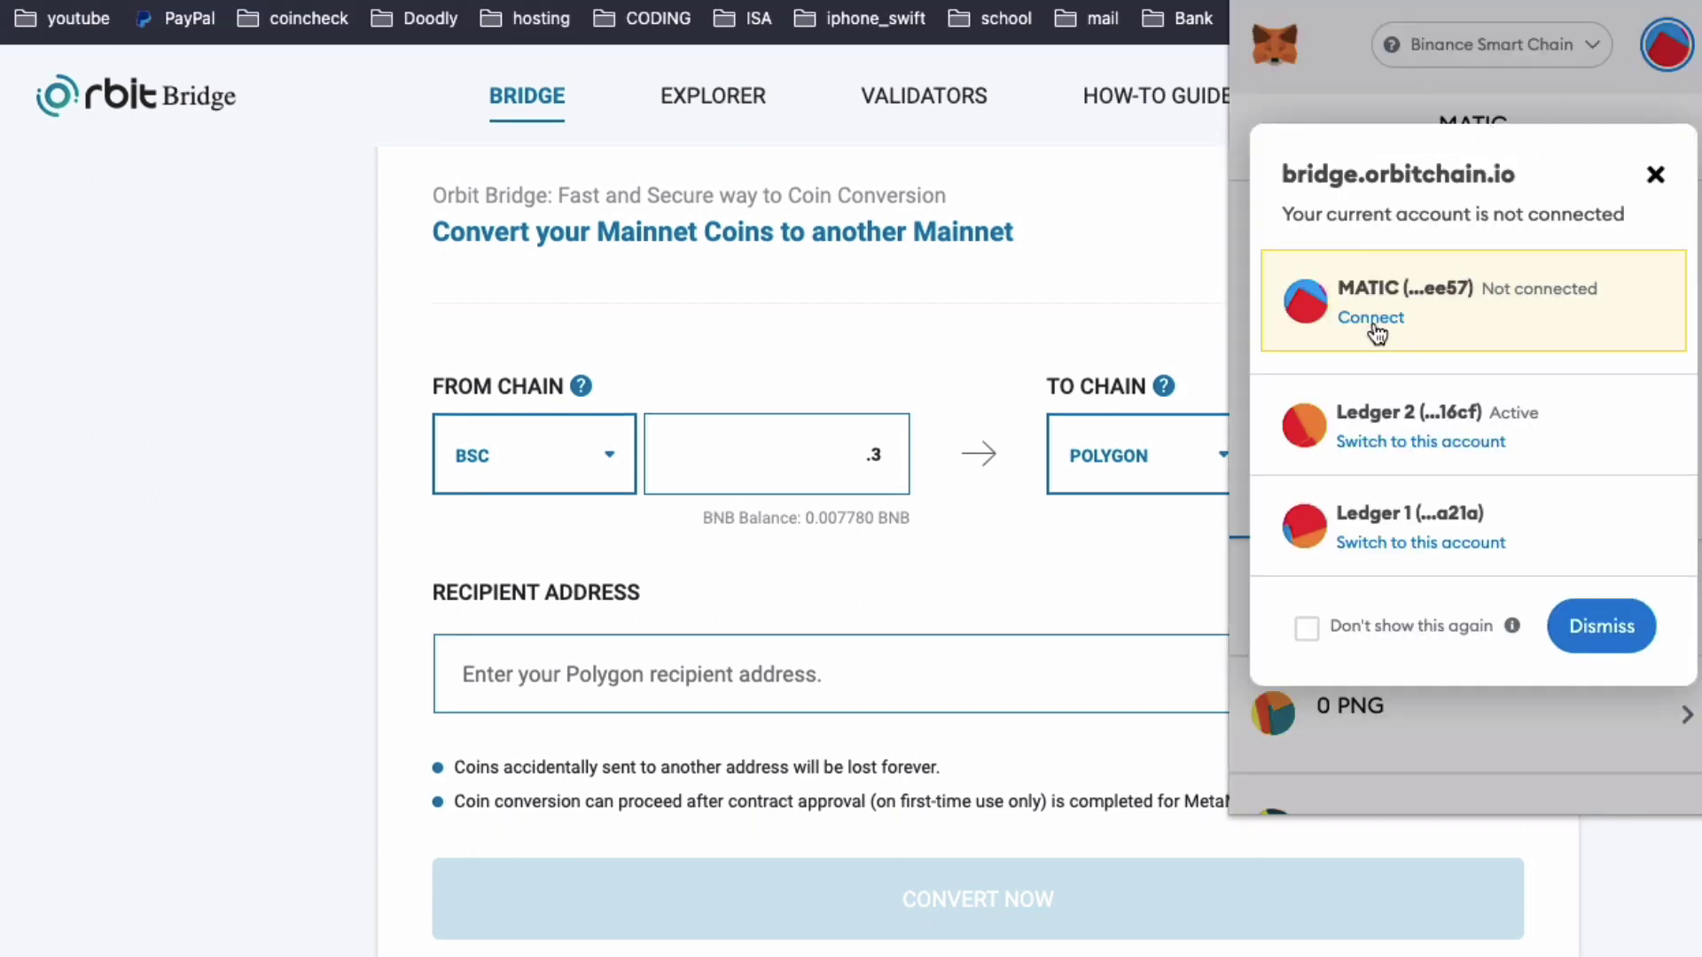
Paste the copied wallet address as the Polygon recipient and submit the conversion.
{"action": "left_click", "coordinate": [1375, 317]}
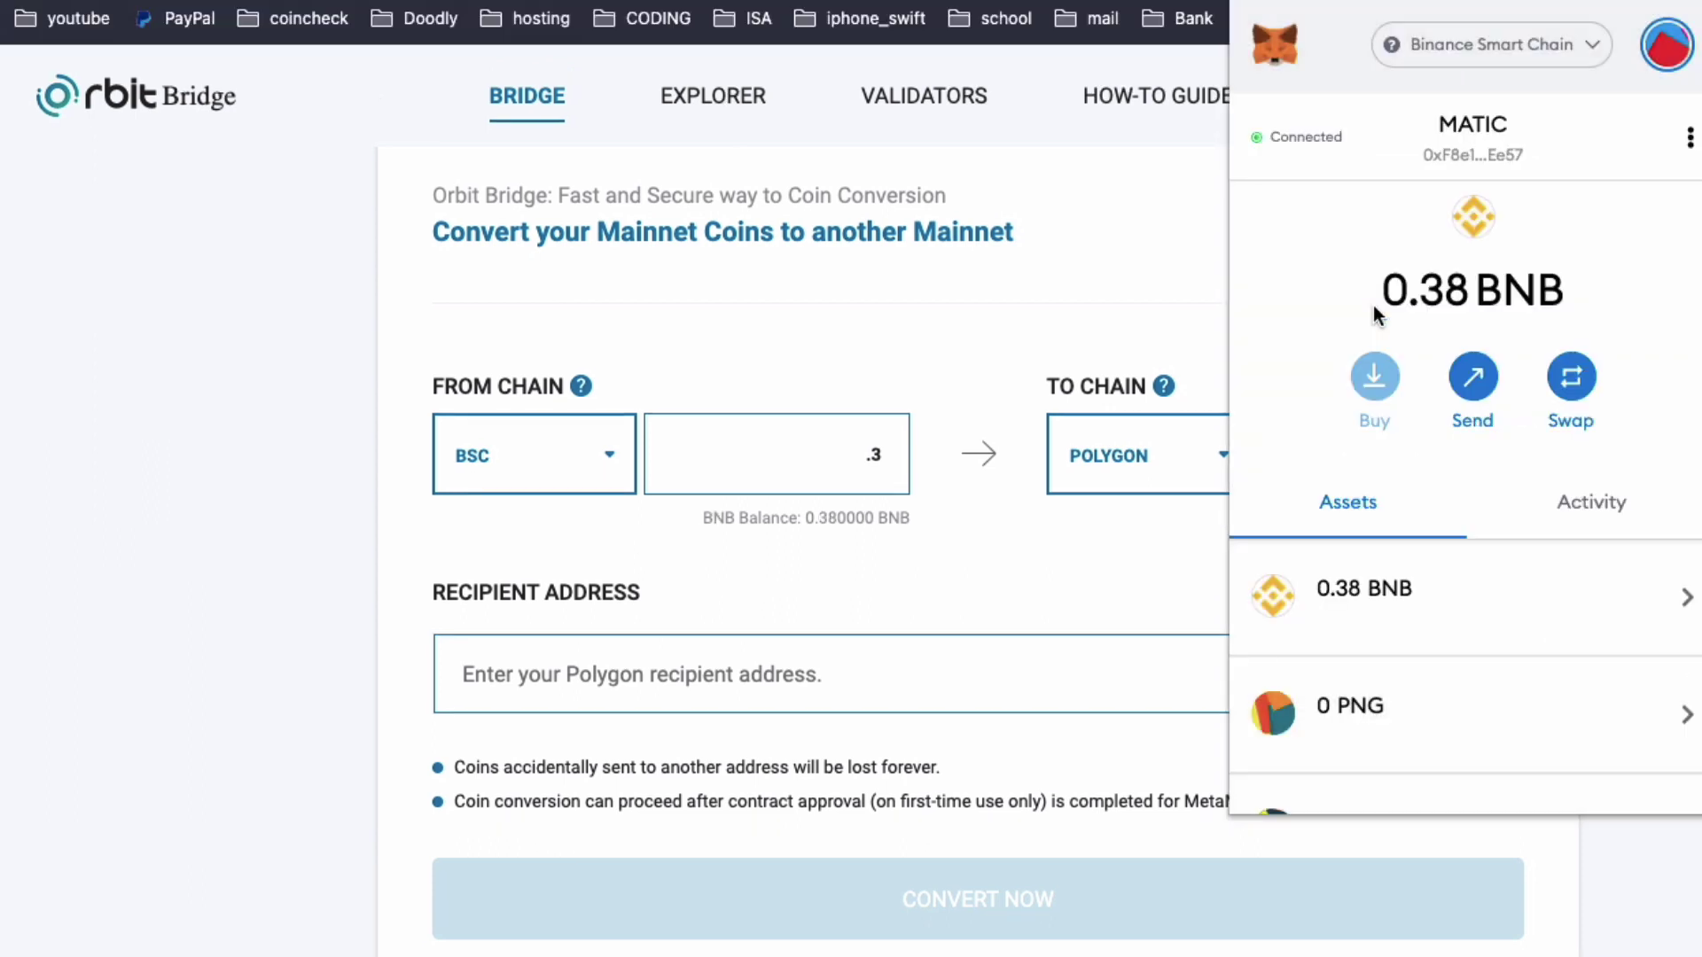
{"action": "left_click", "coordinate": [1472, 158]}
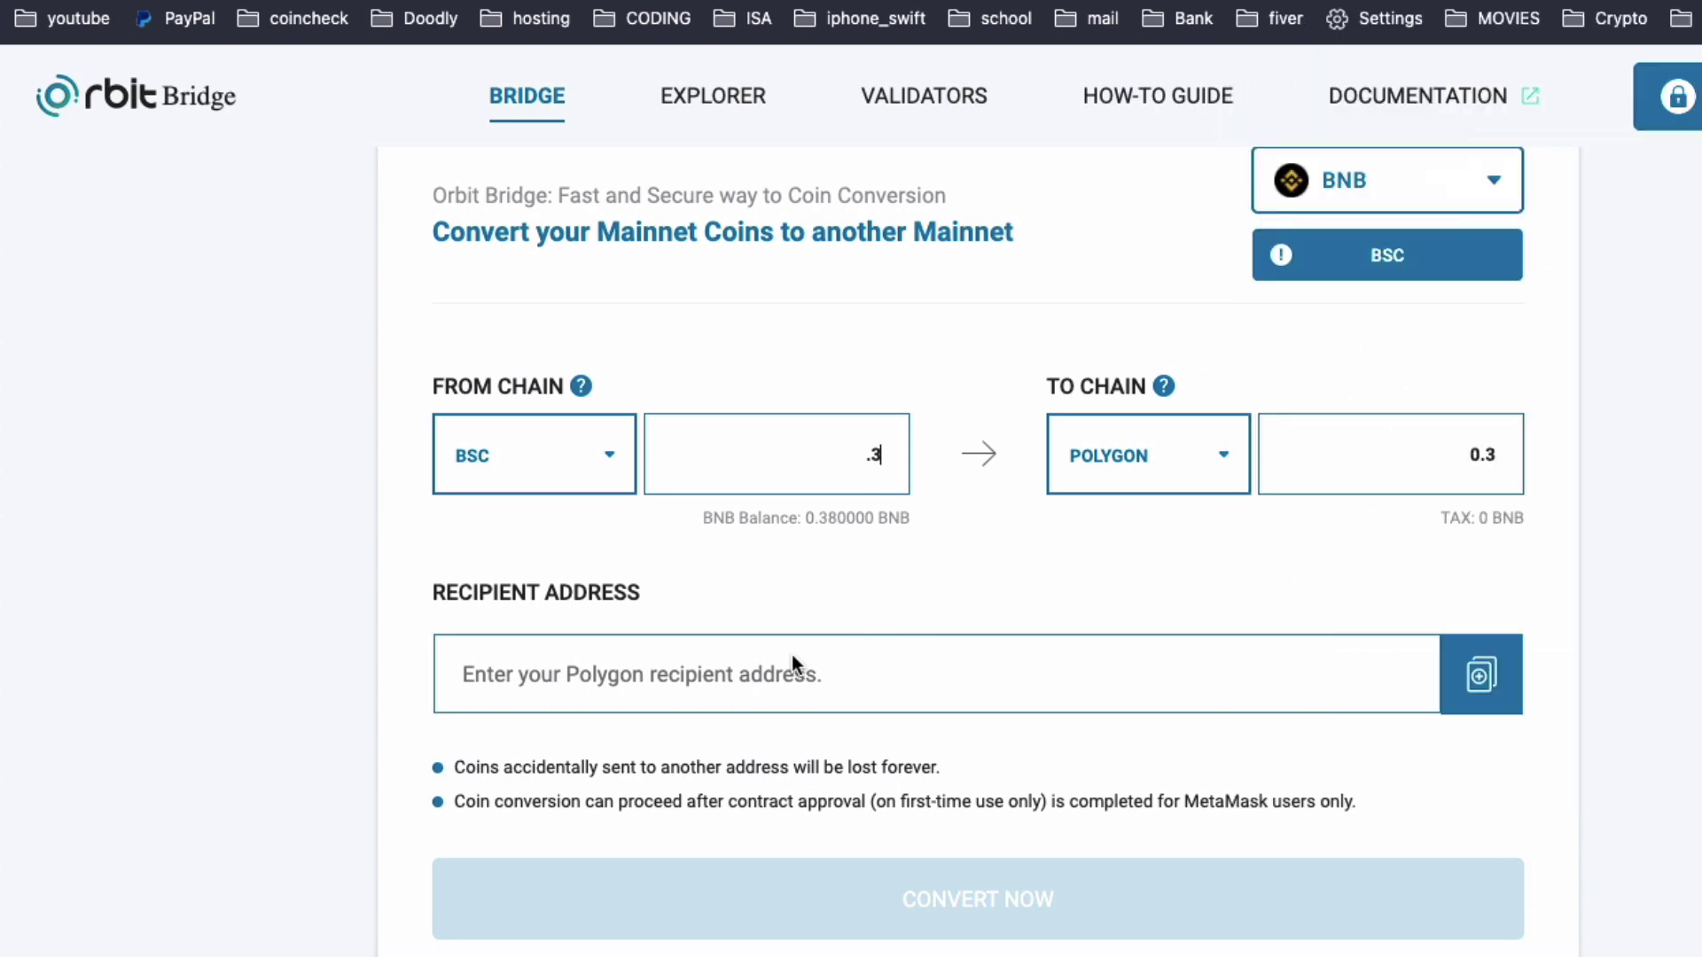
{"action": "left_click", "coordinate": [671, 676]}
{"action": "right_click", "coordinate": [671, 676]}
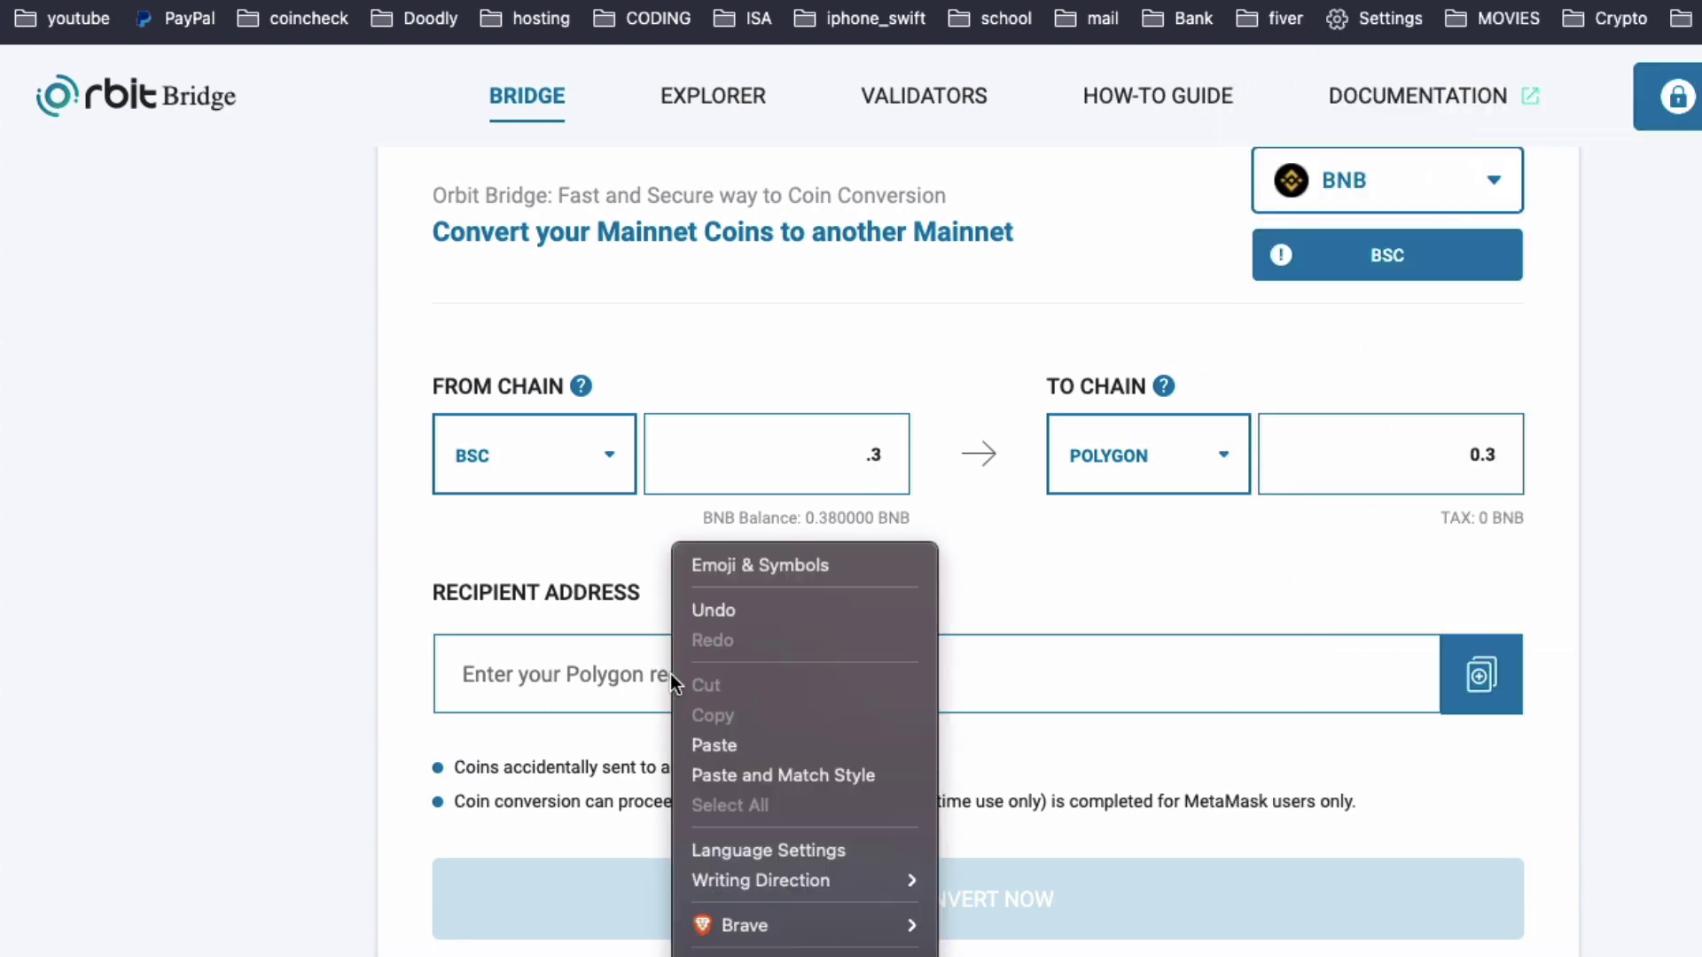
{"action": "left_click", "coordinate": [716, 750]}
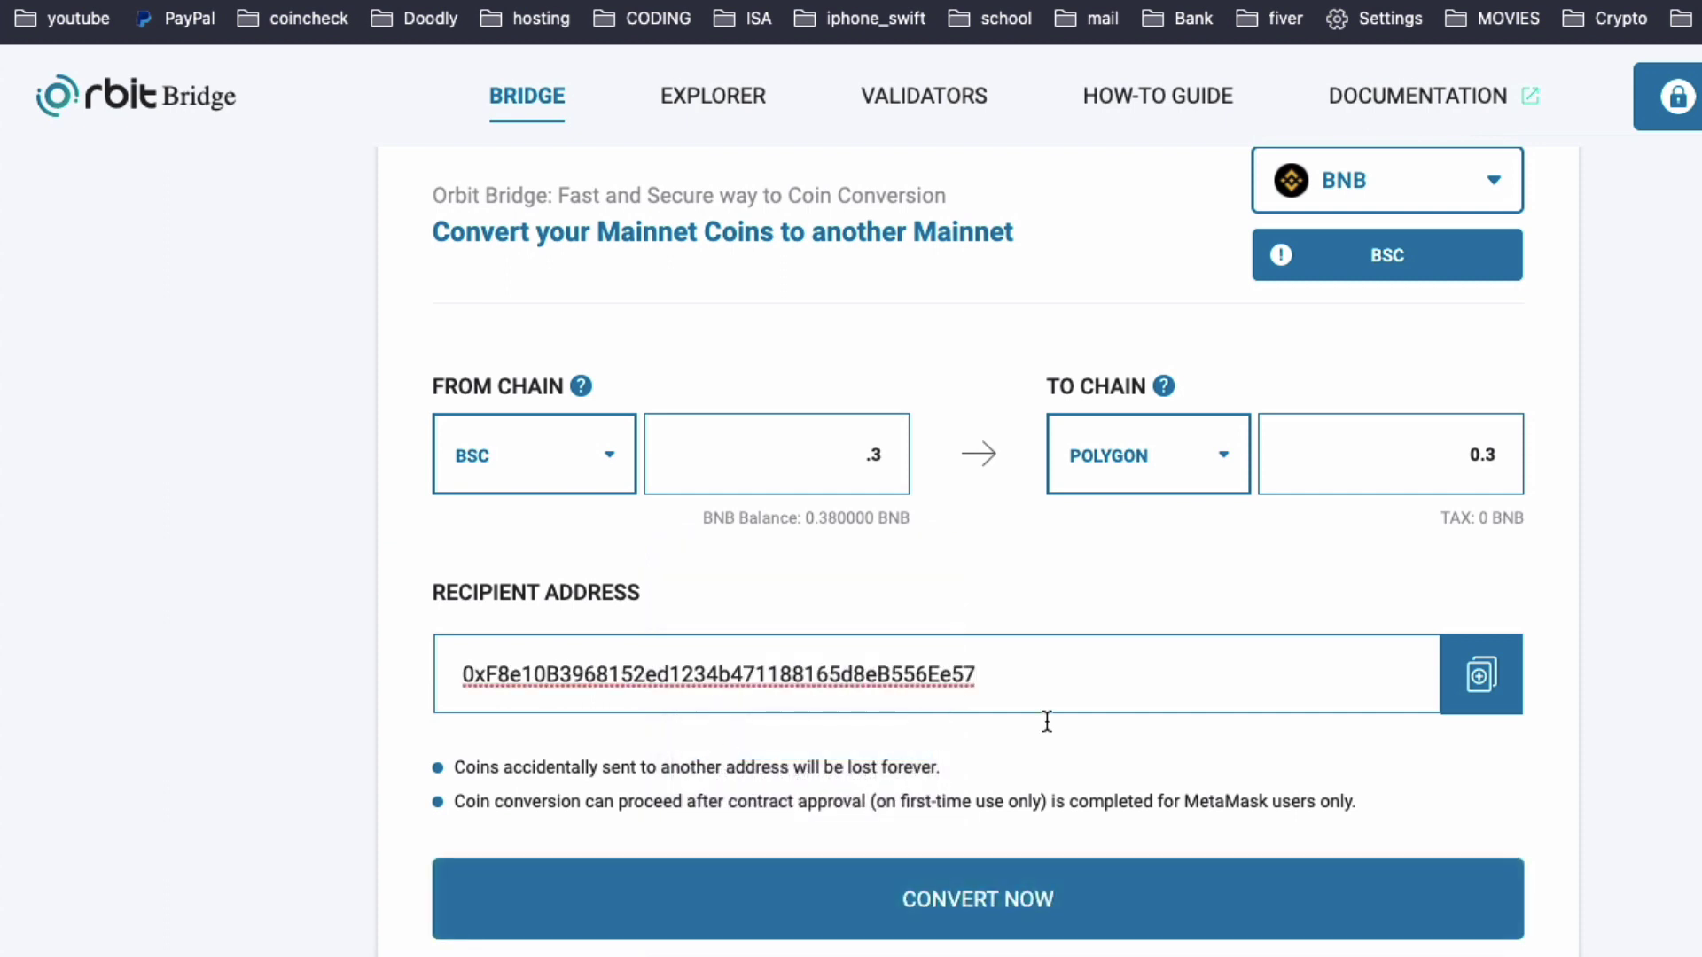
{"action": "scroll", "coordinate": [1636, 734], "scroll_direction": "down", "scroll_amount": 1}
{"action": "scroll", "coordinate": [1635, 734], "scroll_direction": "down", "scroll_amount": 1}
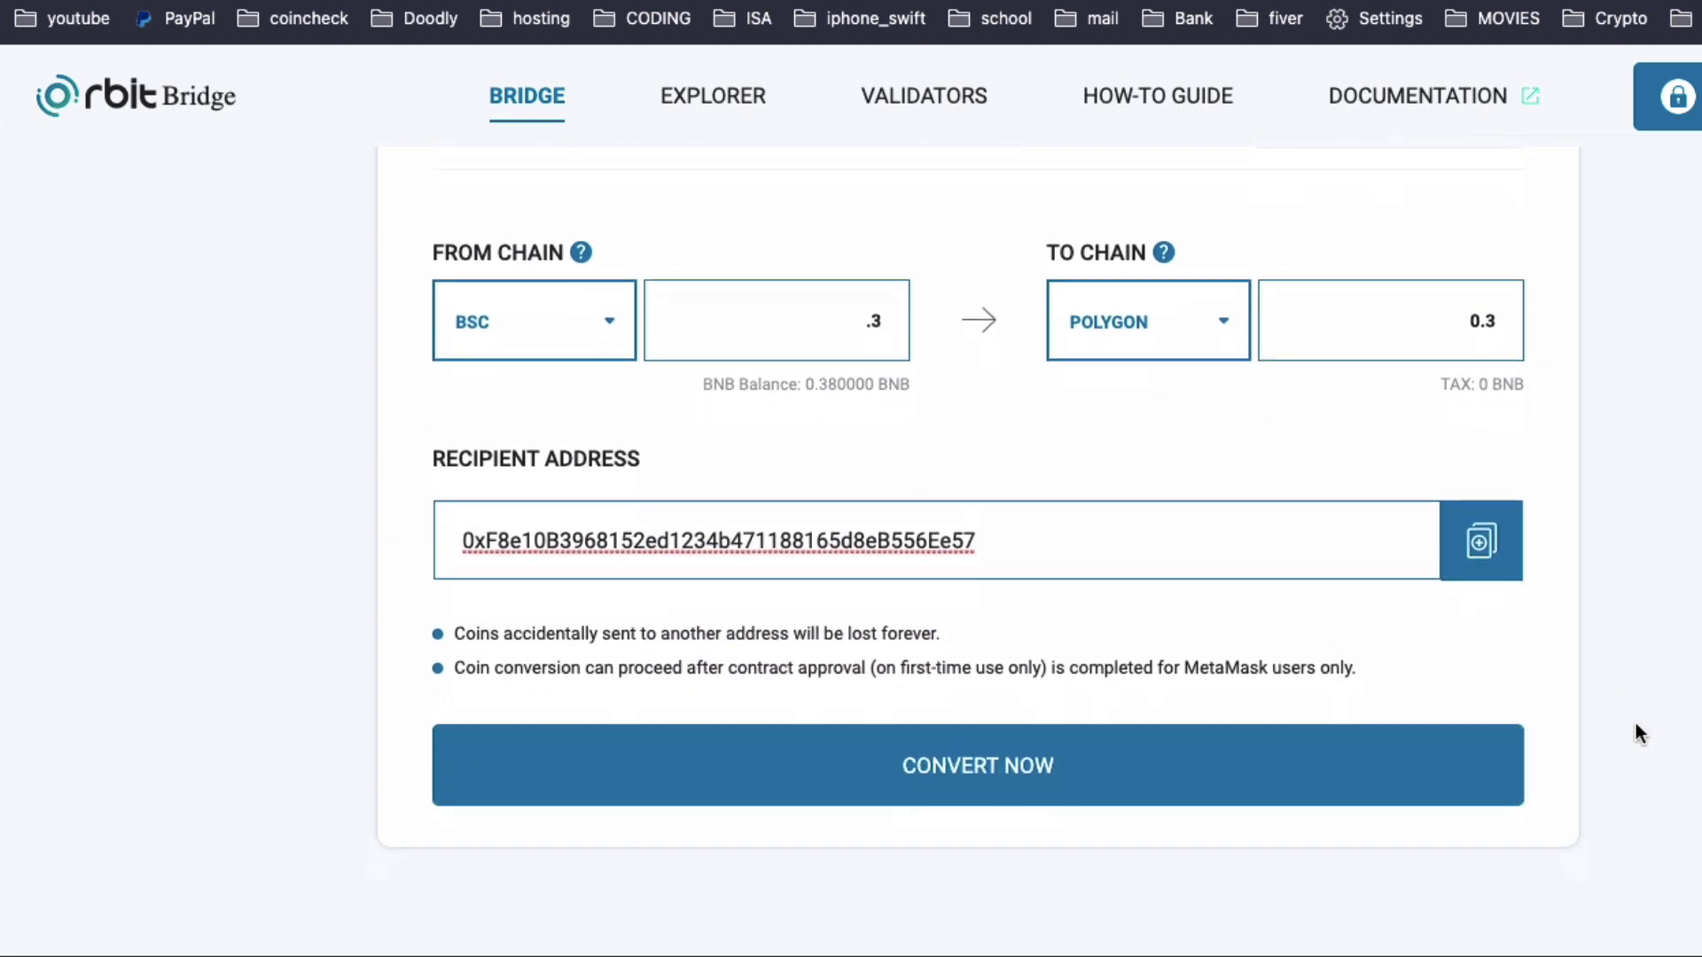
{"action": "left_click", "coordinate": [1040, 768]}
Confirm the 0.3 BNB conversion and approve the bridge transaction in MetaMask.
{"action": "left_click", "coordinate": [1118, 798]}
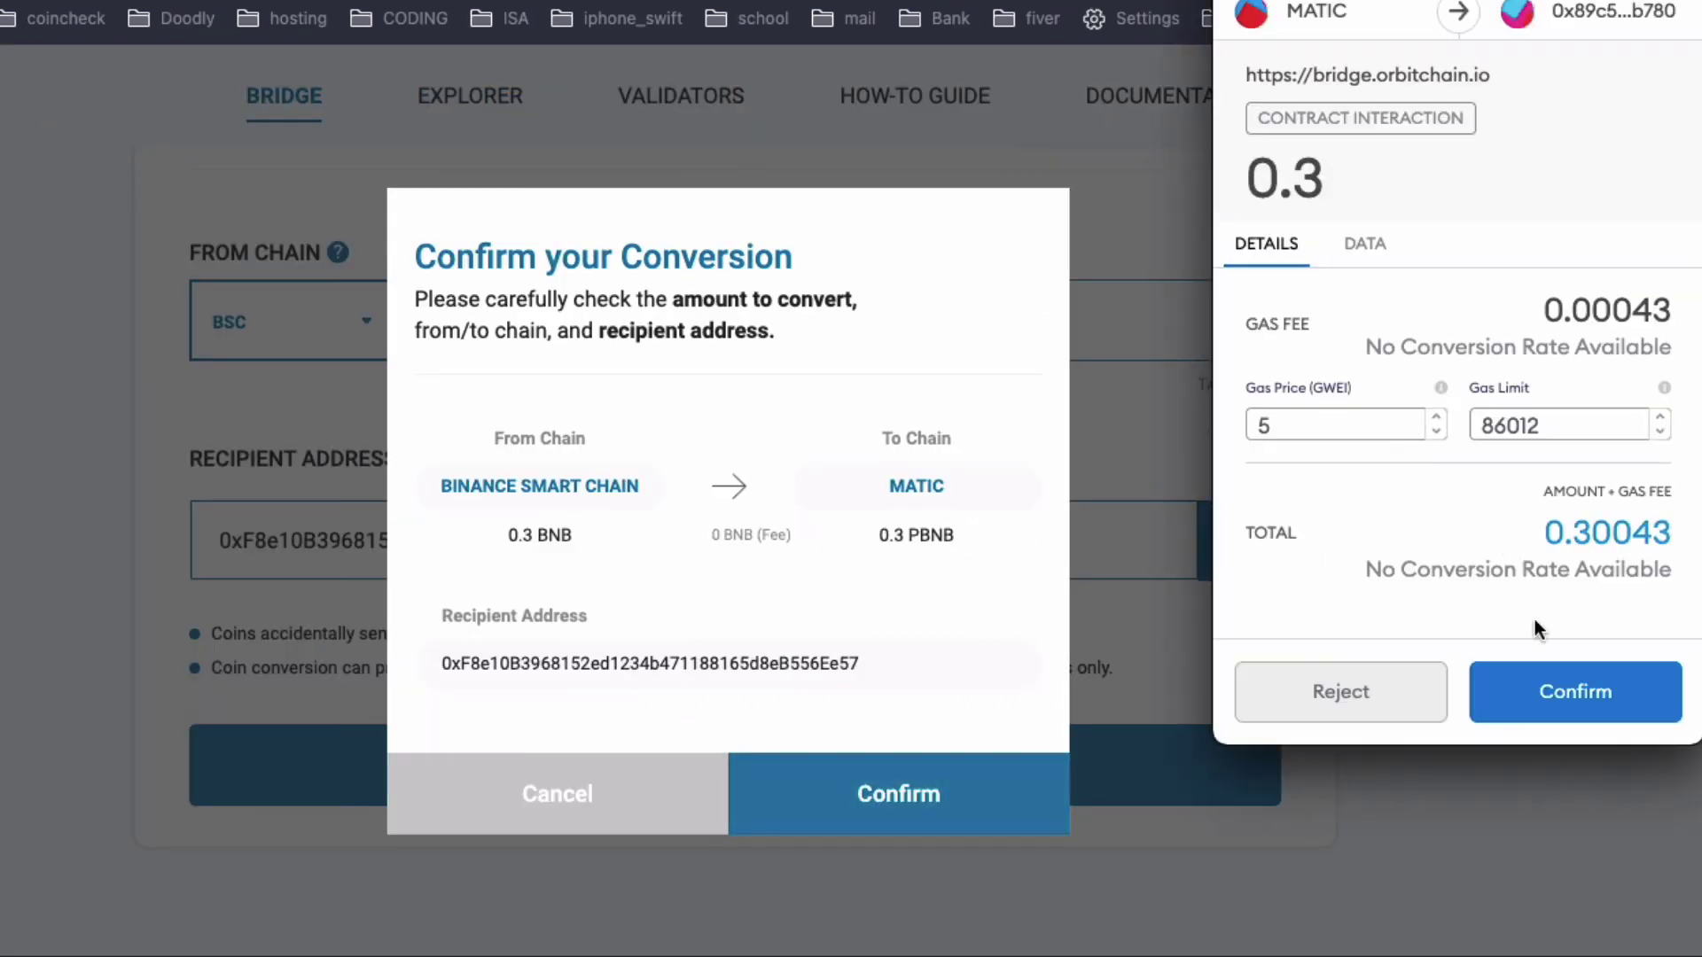
{"action": "left_click", "coordinate": [1568, 679]}
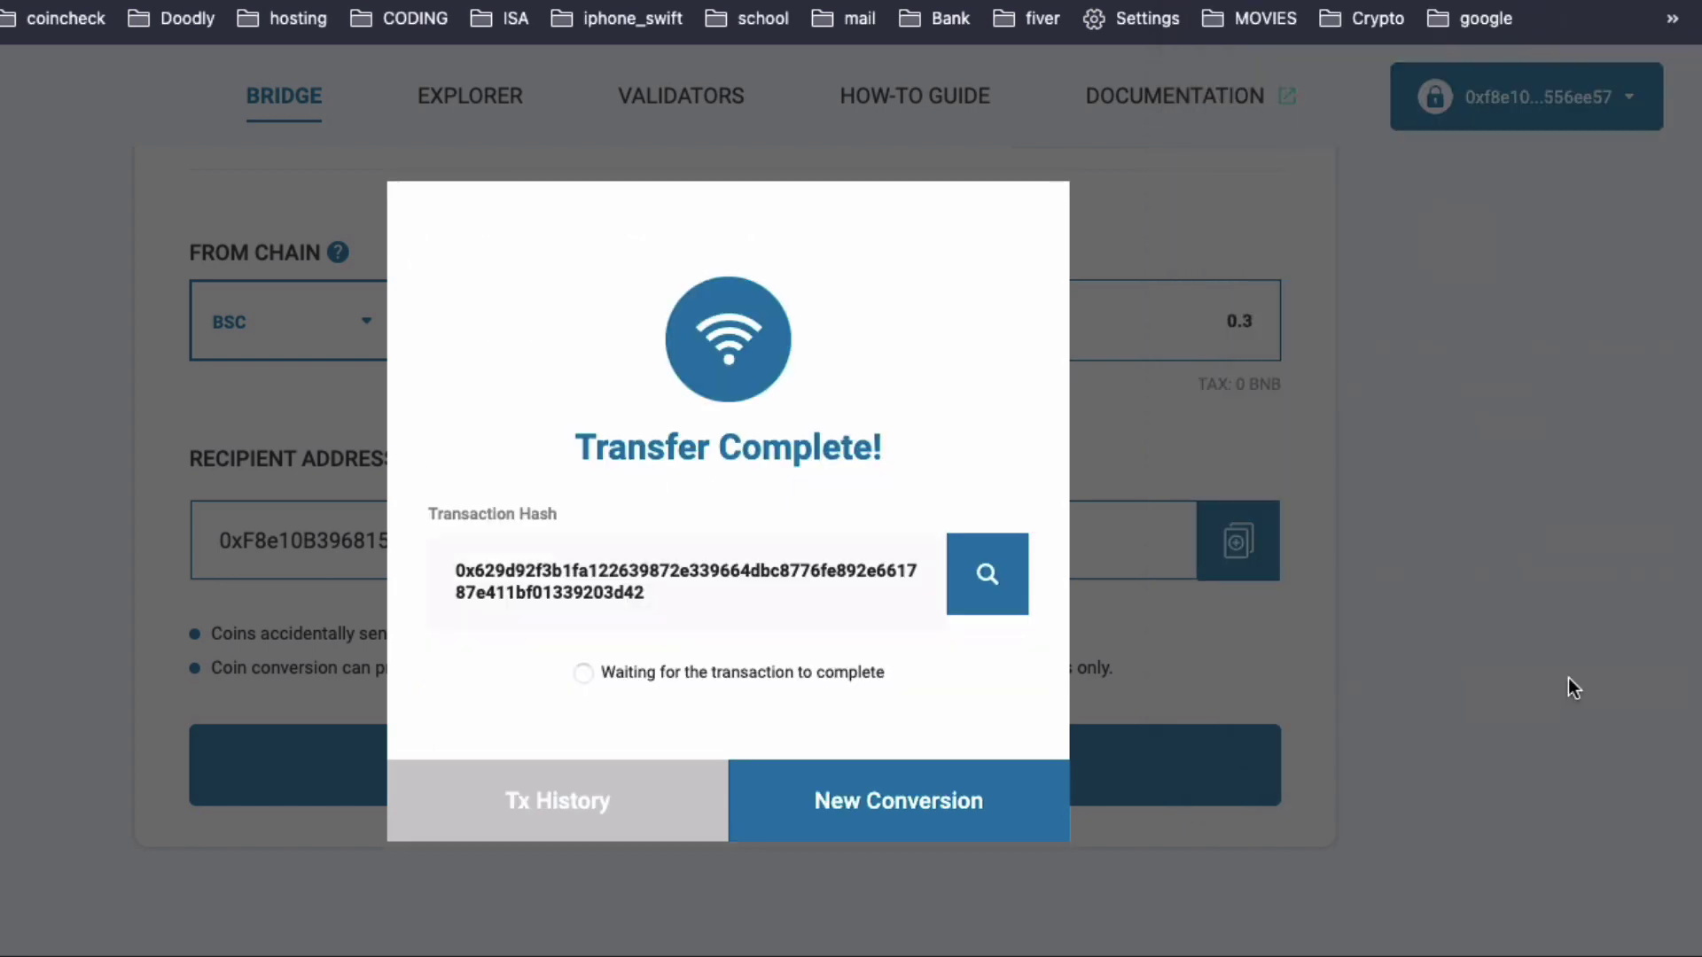
{"action": "left_click", "coordinate": [1407, 381]}
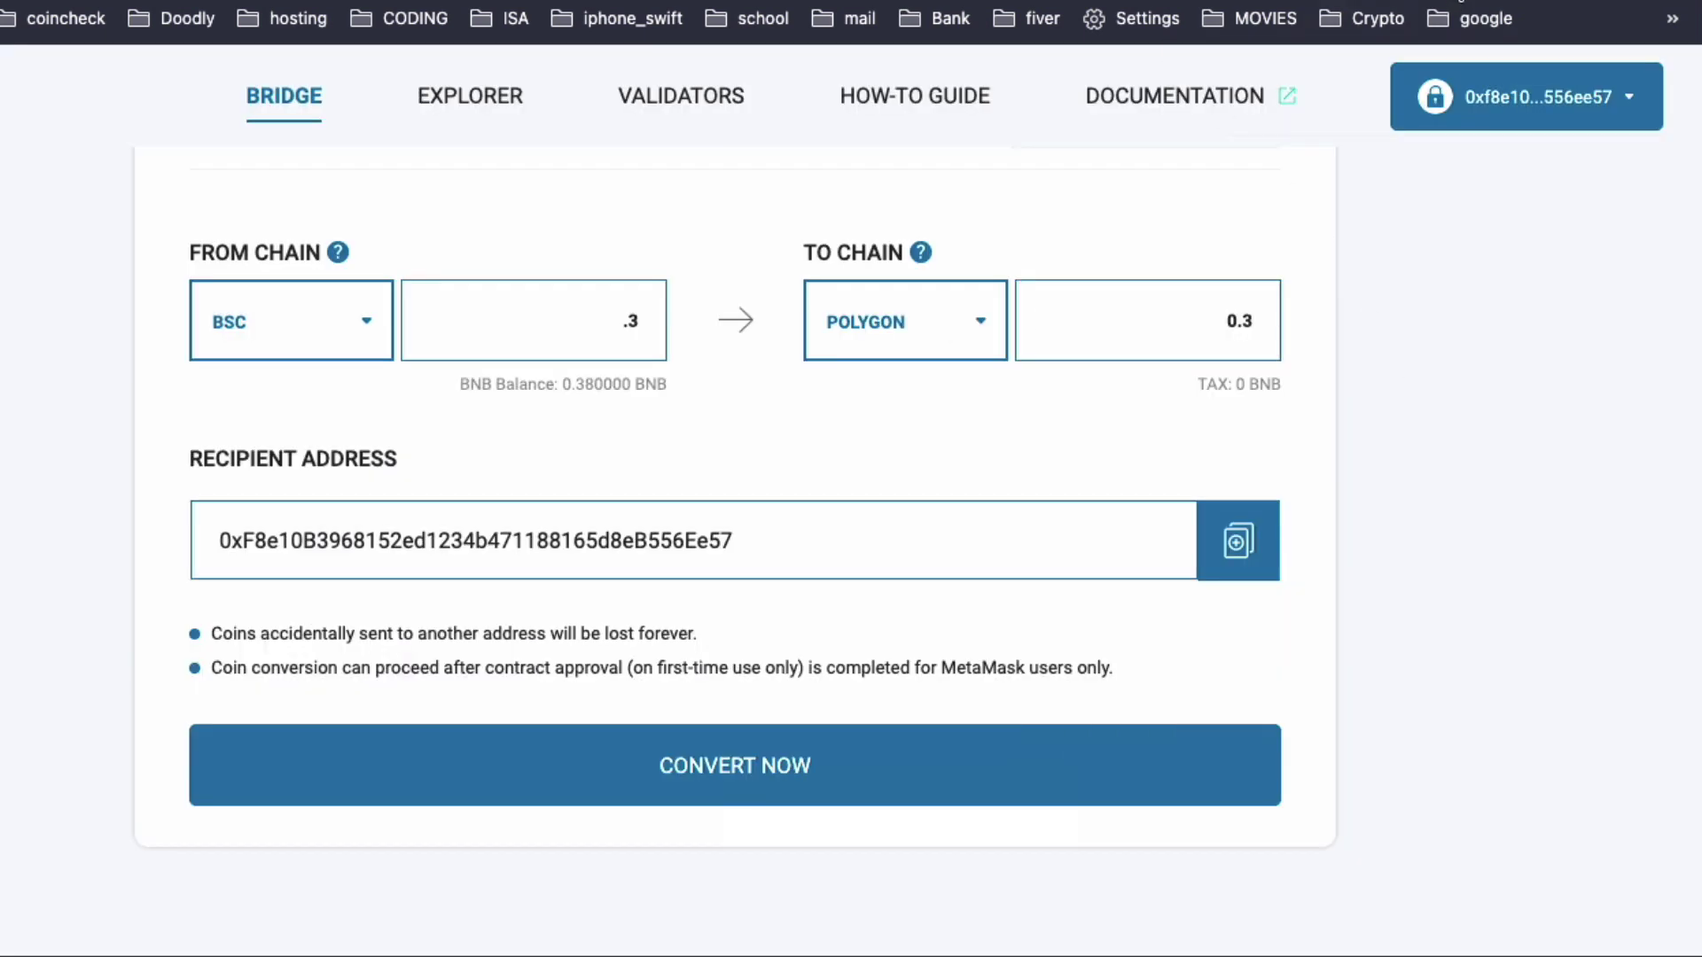
Switch the MetaMask wallet to the MATIC MAINNET network.
{"action": "left_click", "coordinate": [1427, 0]}
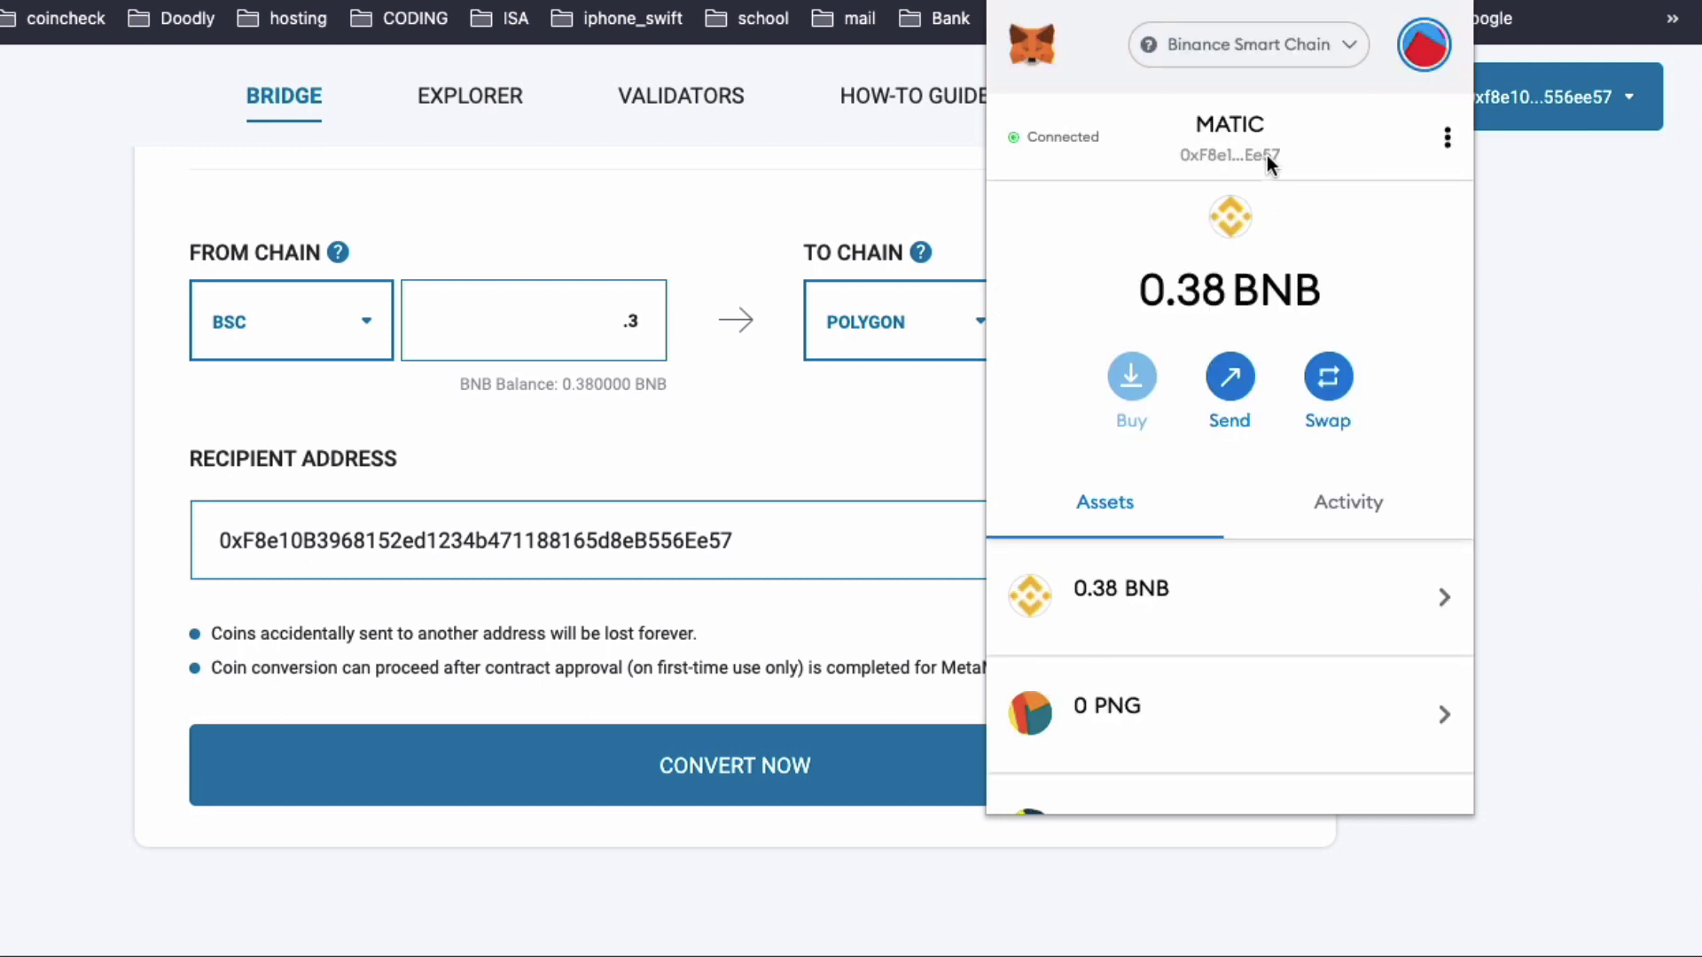
{"action": "left_click", "coordinate": [1296, 46]}
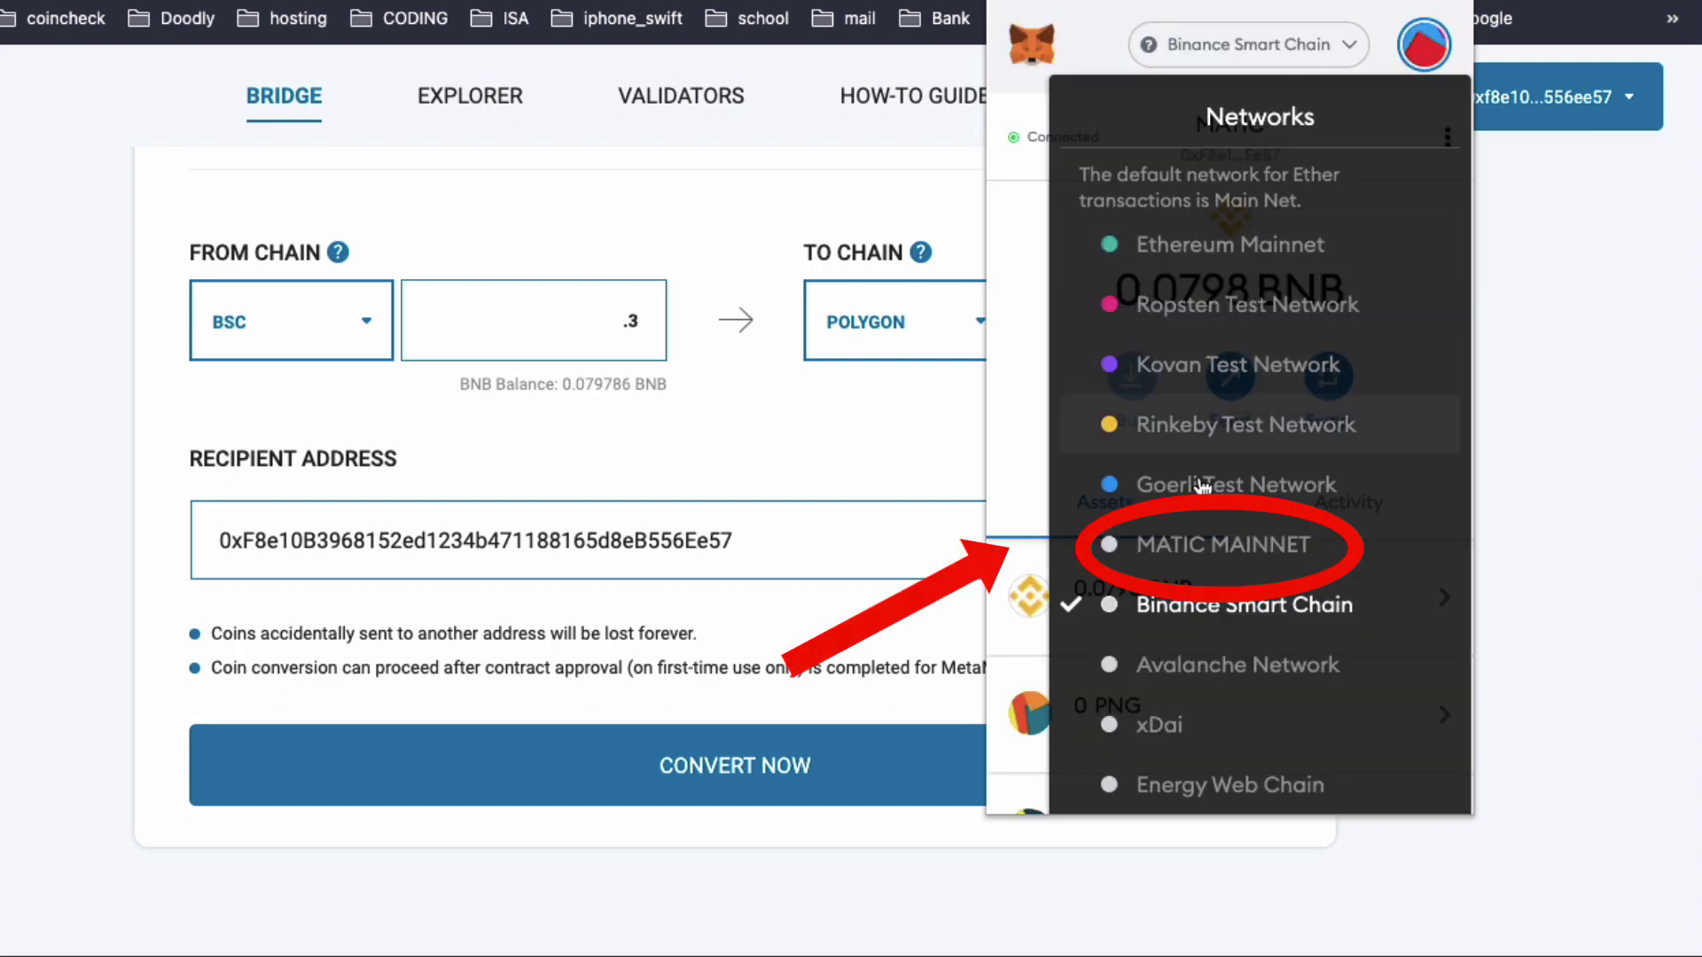
{"action": "left_click", "coordinate": [1197, 542]}
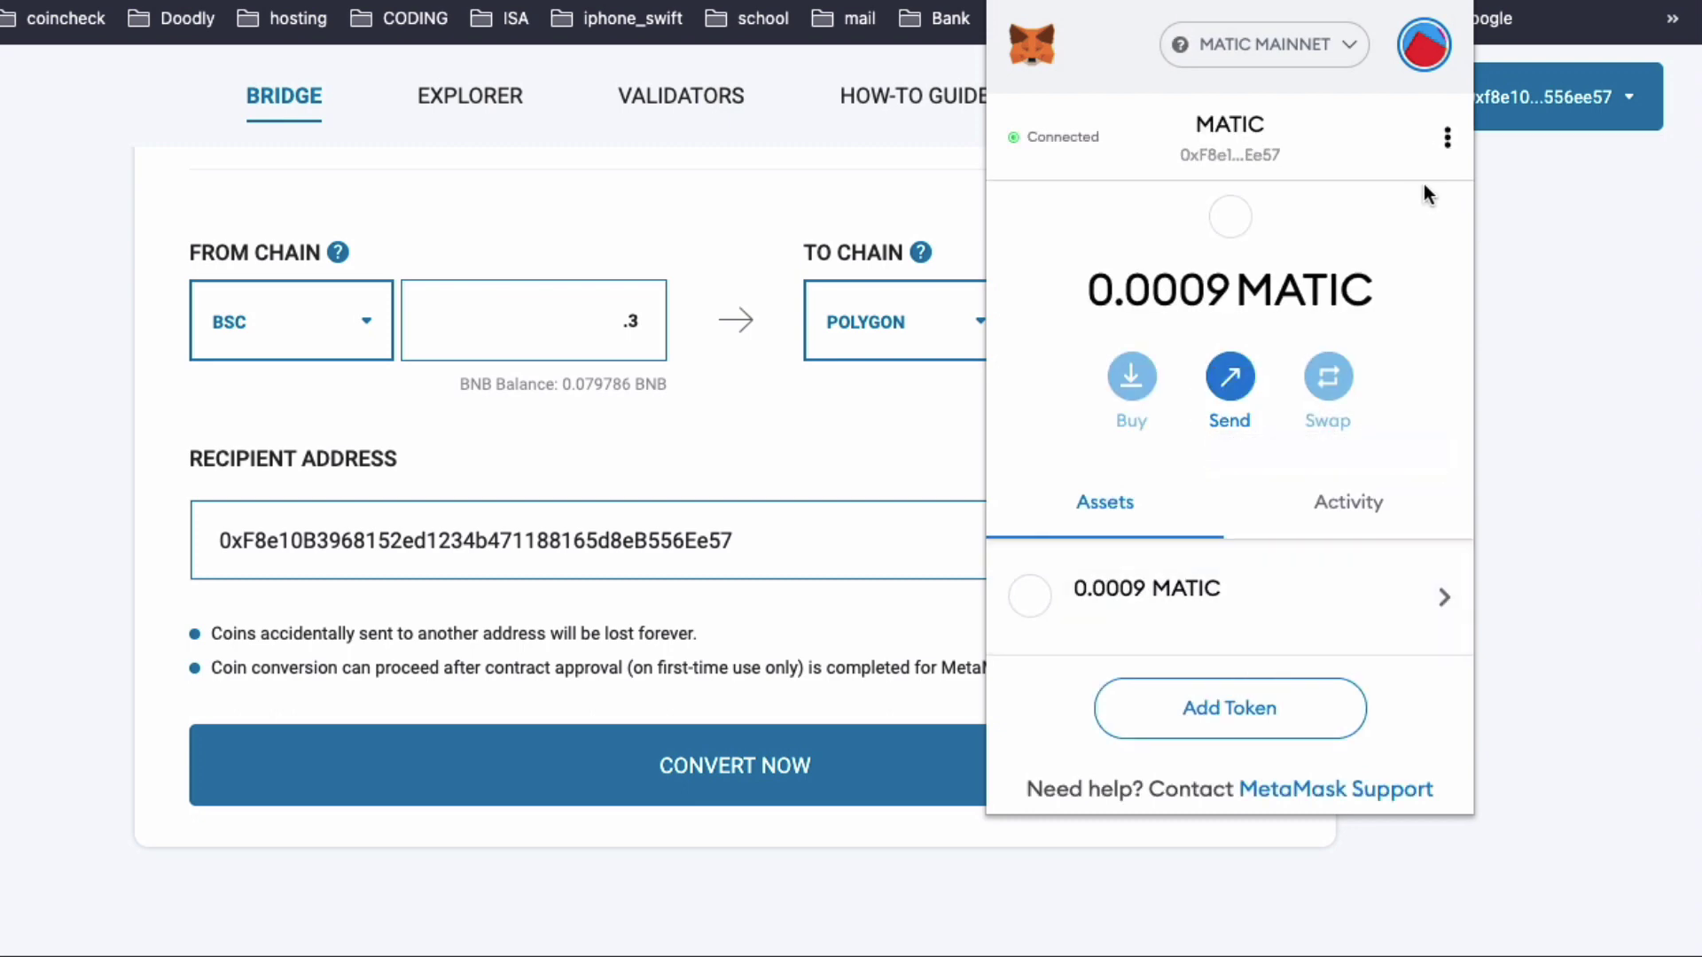
{"action": "left_click", "coordinate": [1447, 138]}
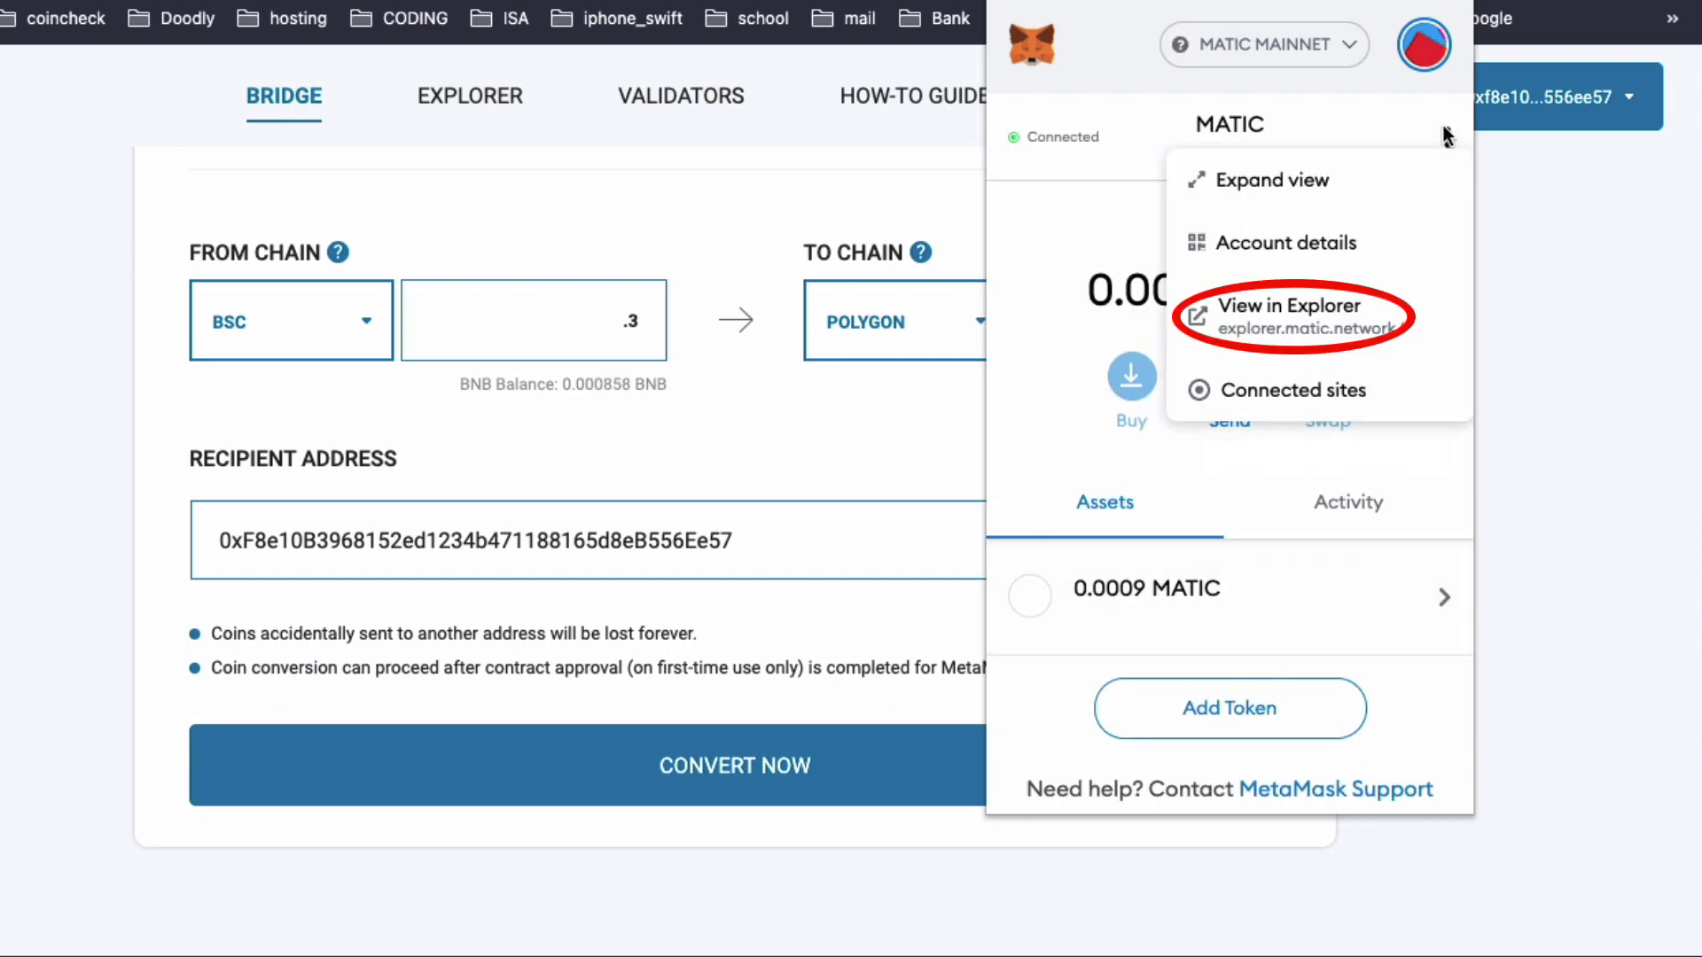
View the wallet in Polygon Explorer, open the PBNB token page and copy its contract address.
{"action": "left_click", "coordinate": [1296, 310]}
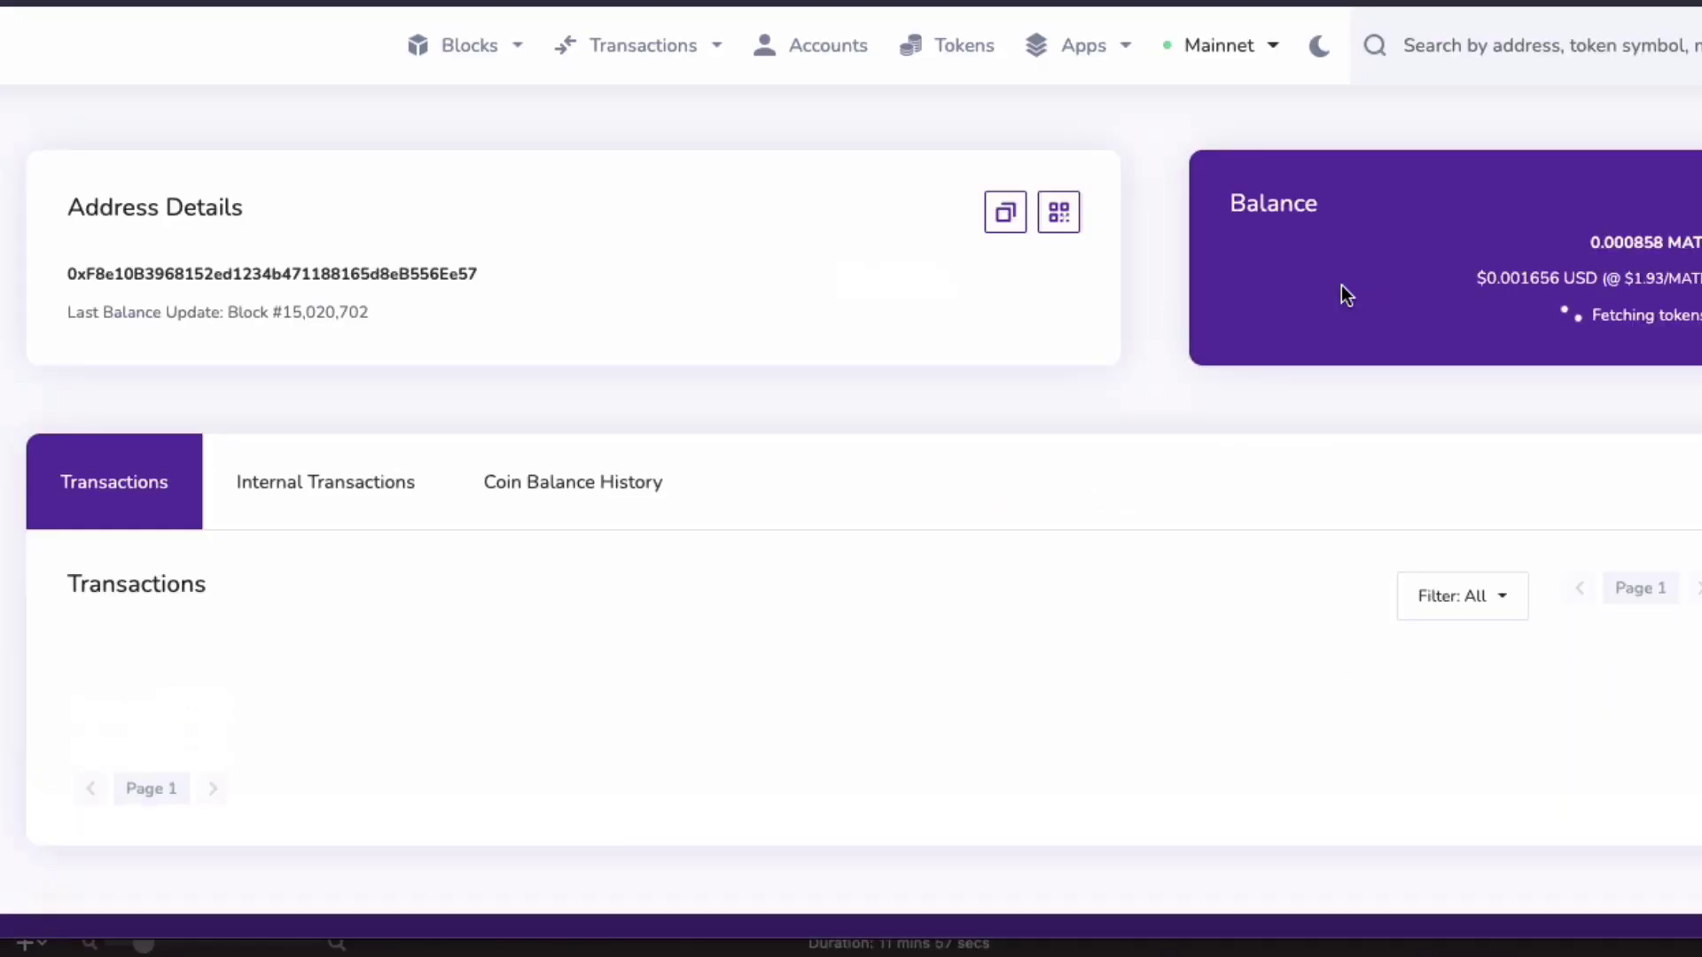
{"action": "scroll", "coordinate": [787, 479], "scroll_direction": "down", "scroll_amount": 3}
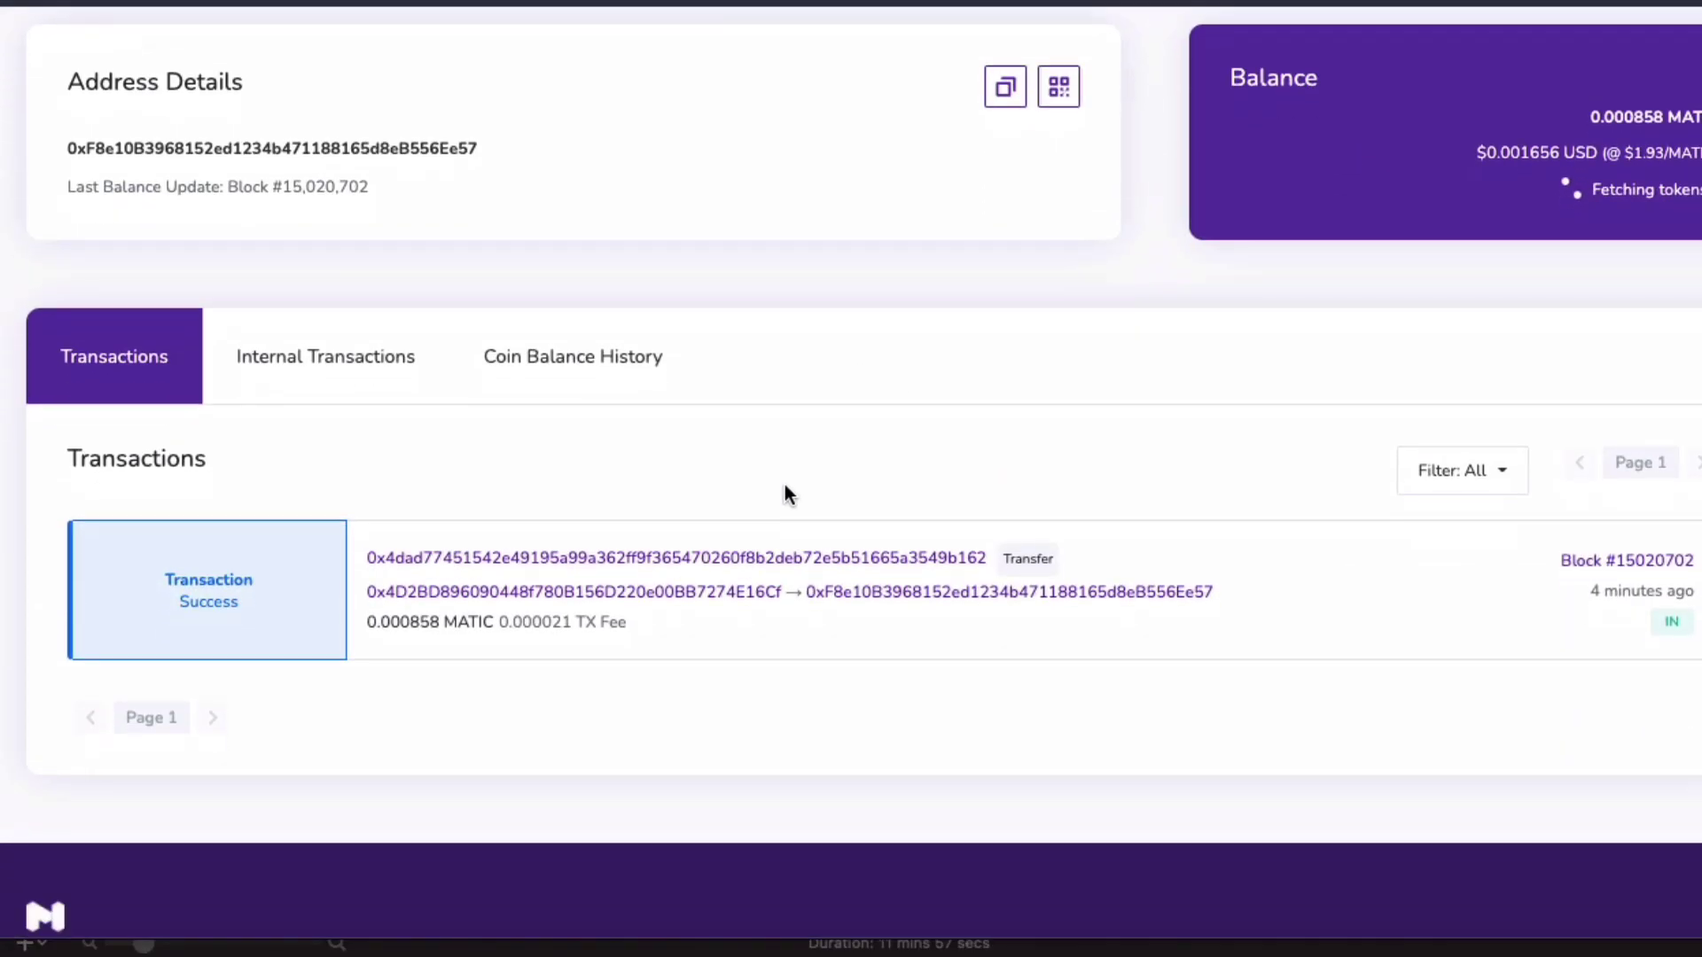
{"action": "scroll", "coordinate": [716, 498], "scroll_direction": "up", "scroll_amount": 1}
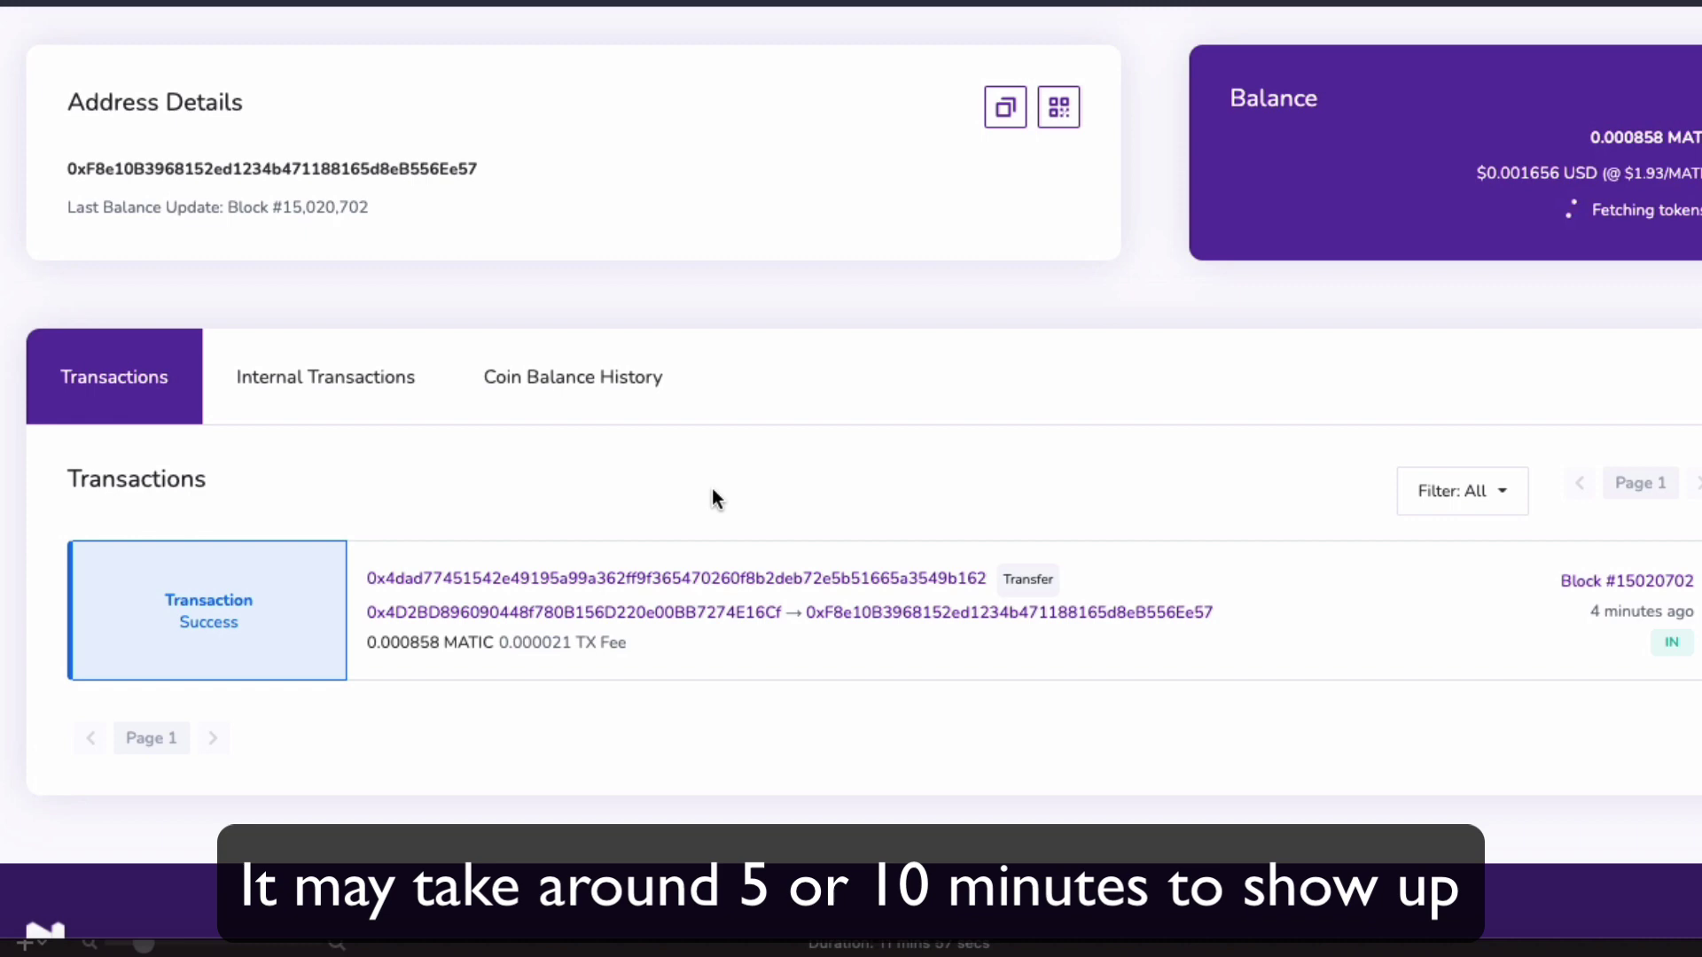
{"action": "scroll", "coordinate": [716, 498], "scroll_direction": "down", "scroll_amount": 3}
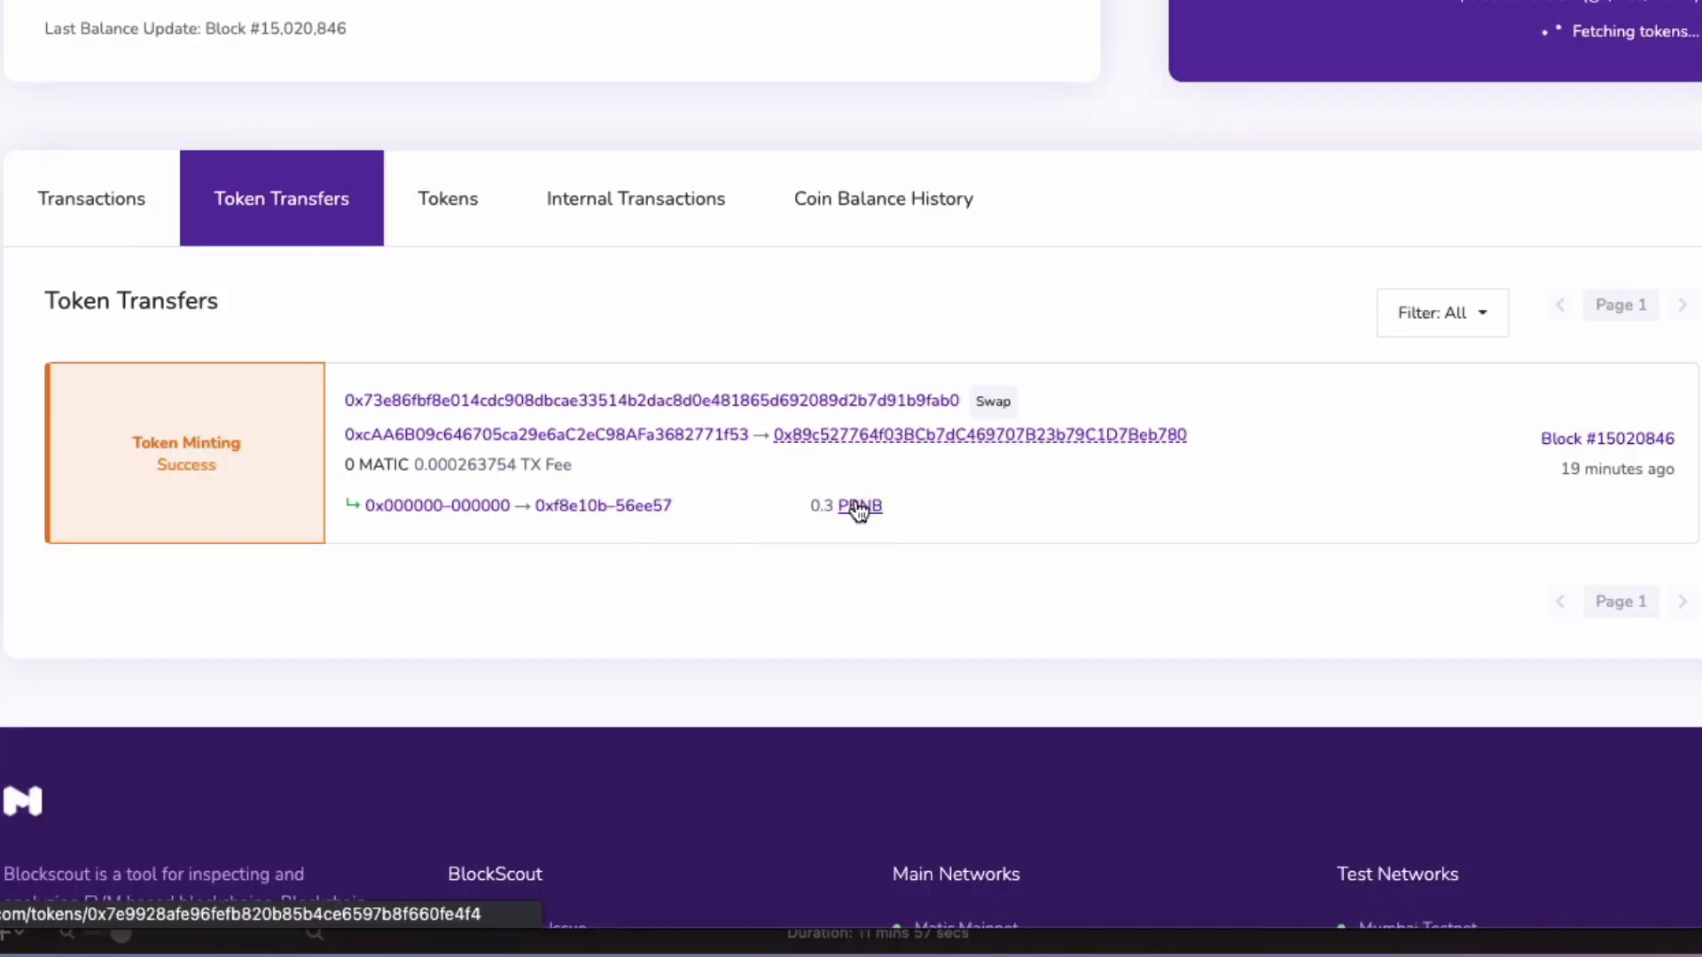
{"action": "left_click", "coordinate": [858, 507]}
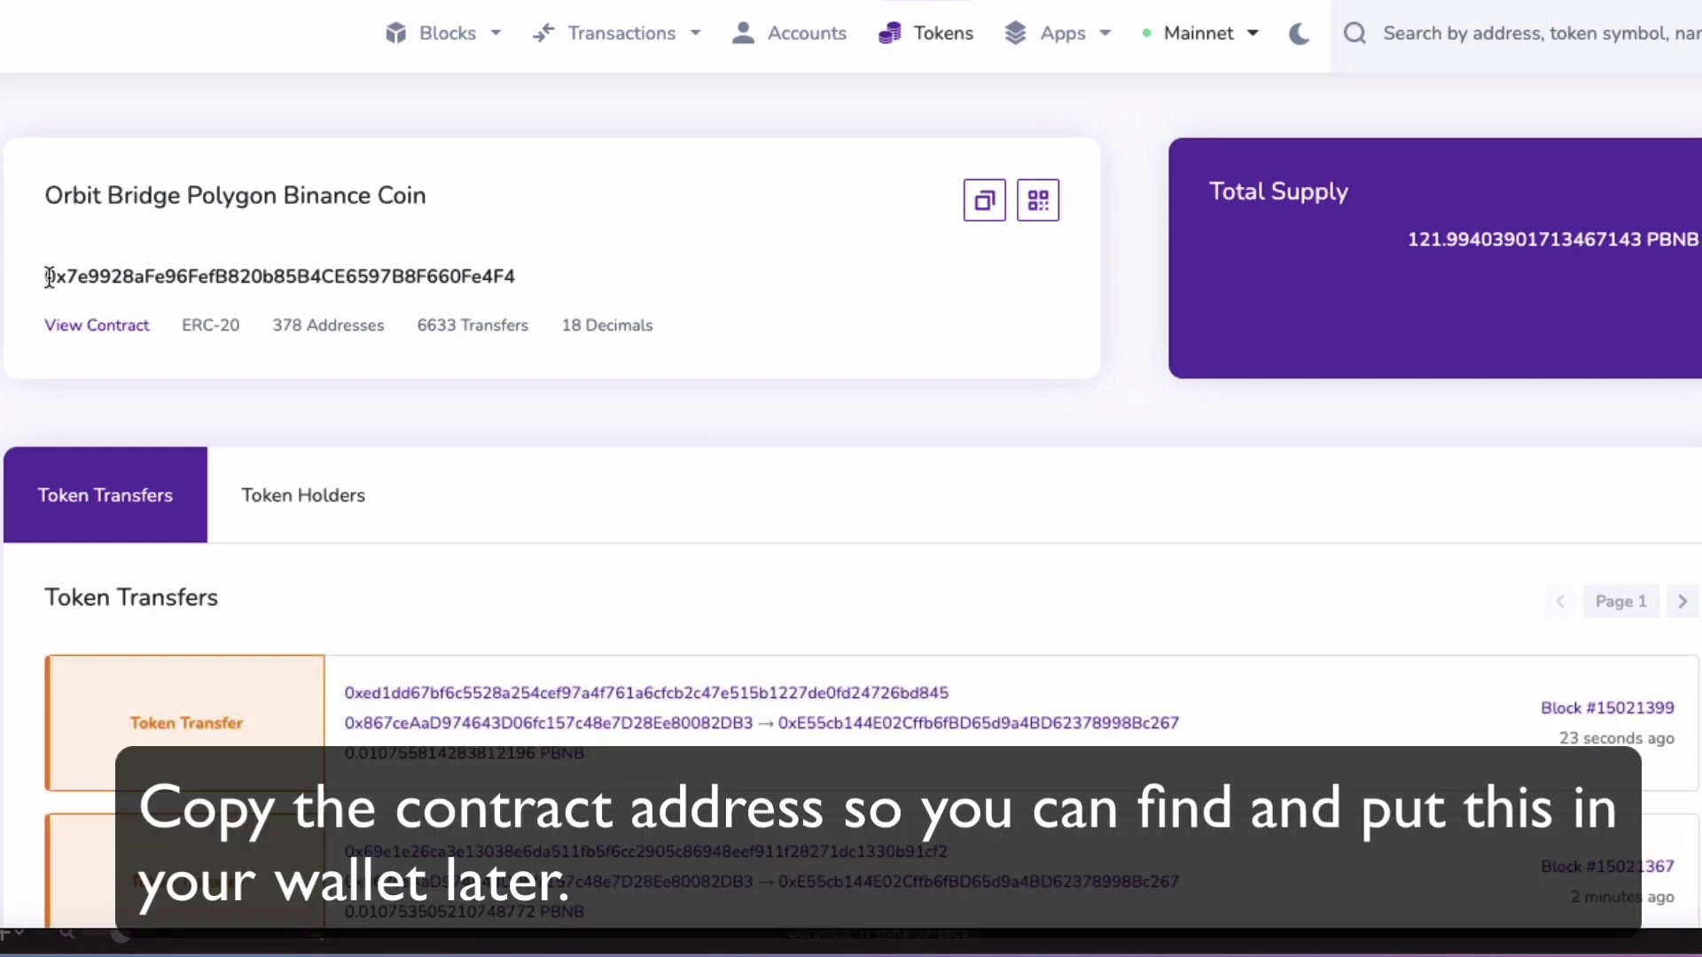
{"action": "left_click_drag", "start_coordinate": [46, 277], "coordinate": [521, 278]}
{"action": "right_click", "coordinate": [456, 277]}
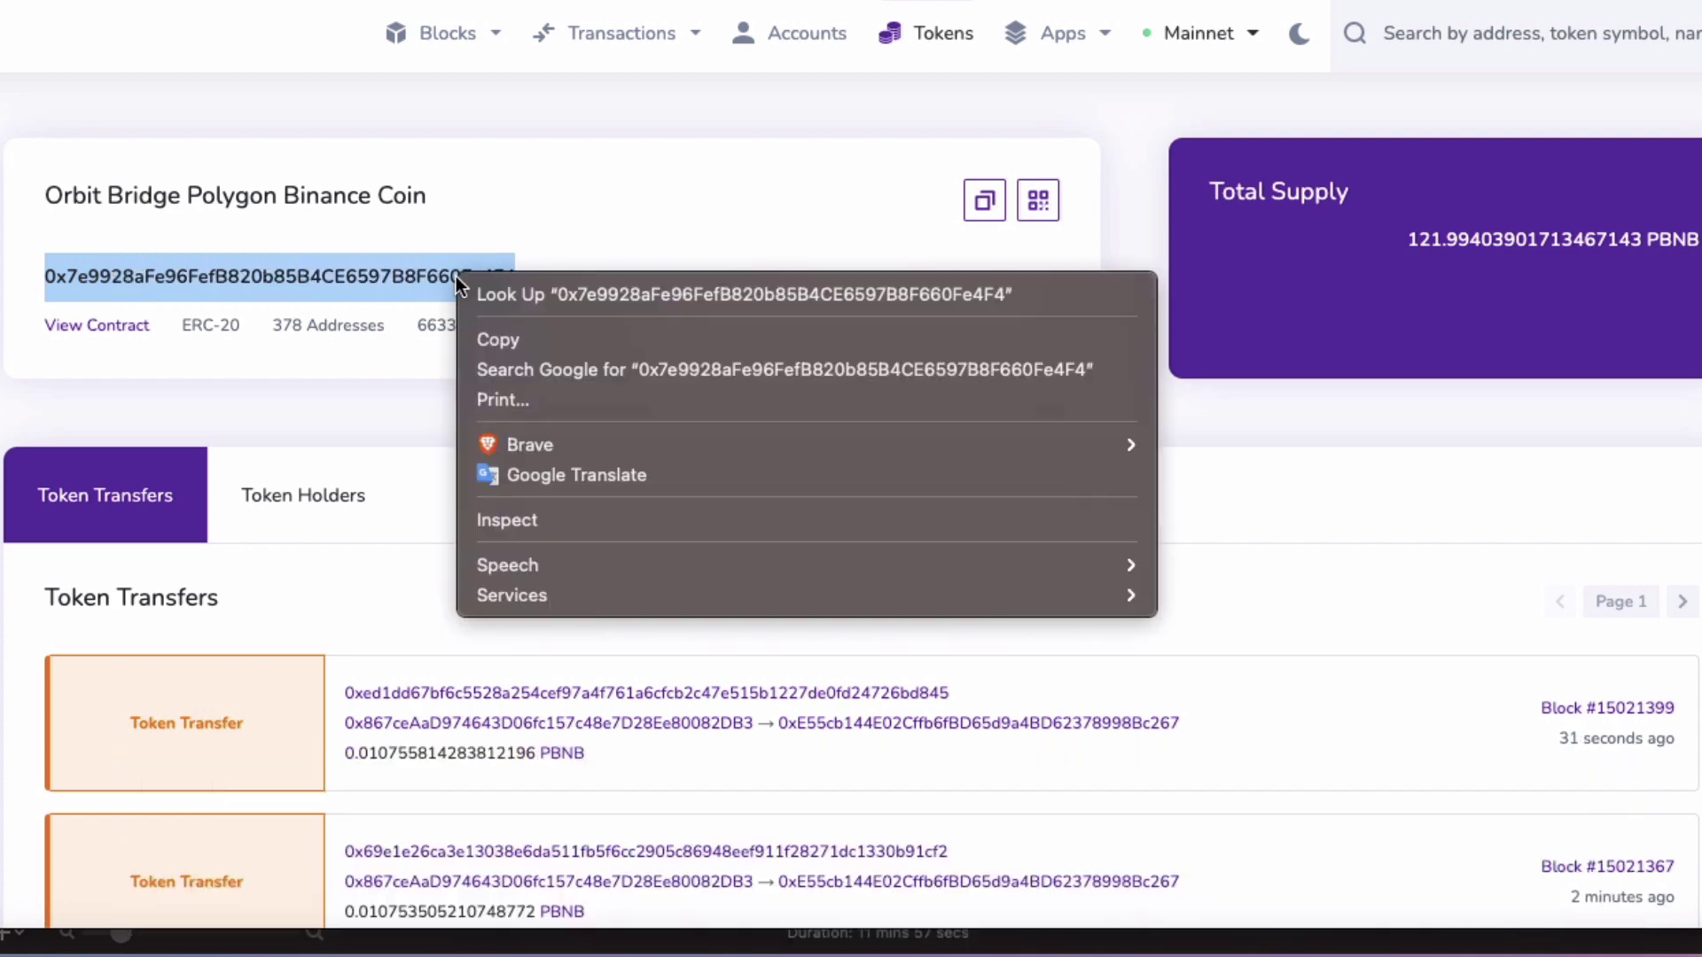
{"action": "left_click", "coordinate": [504, 343]}
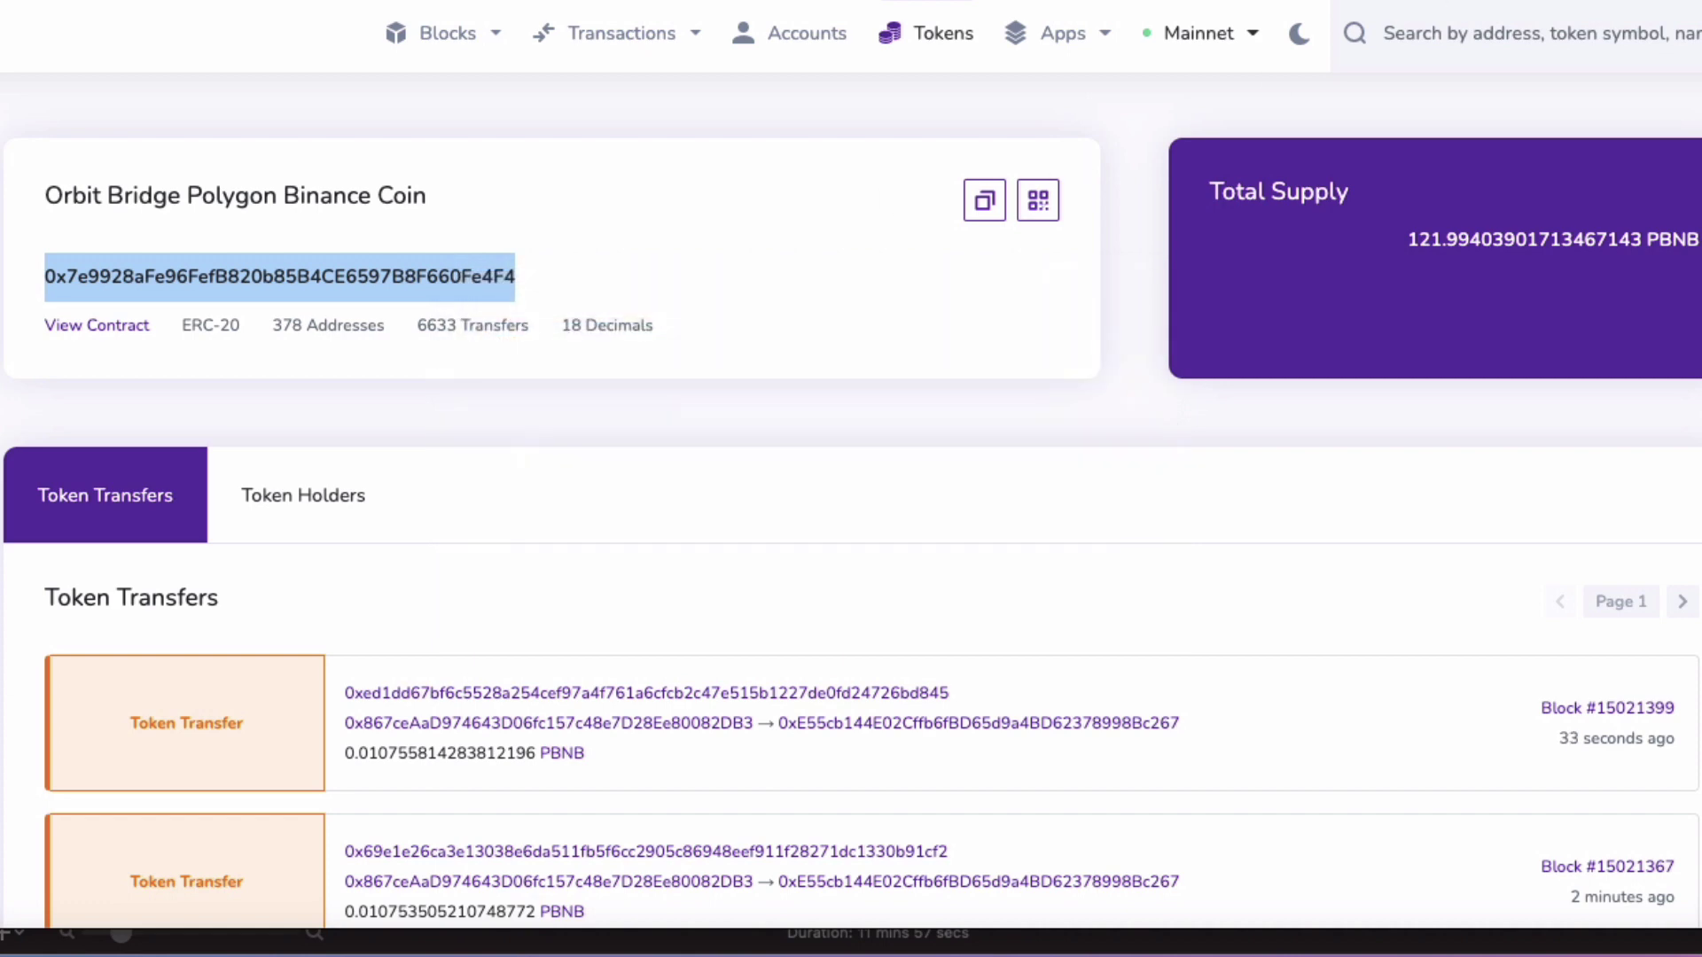
Add PBNB to MetaMask as a custom token using the pasted contract address.
{"action": "key", "text": "alt+shift+m"}
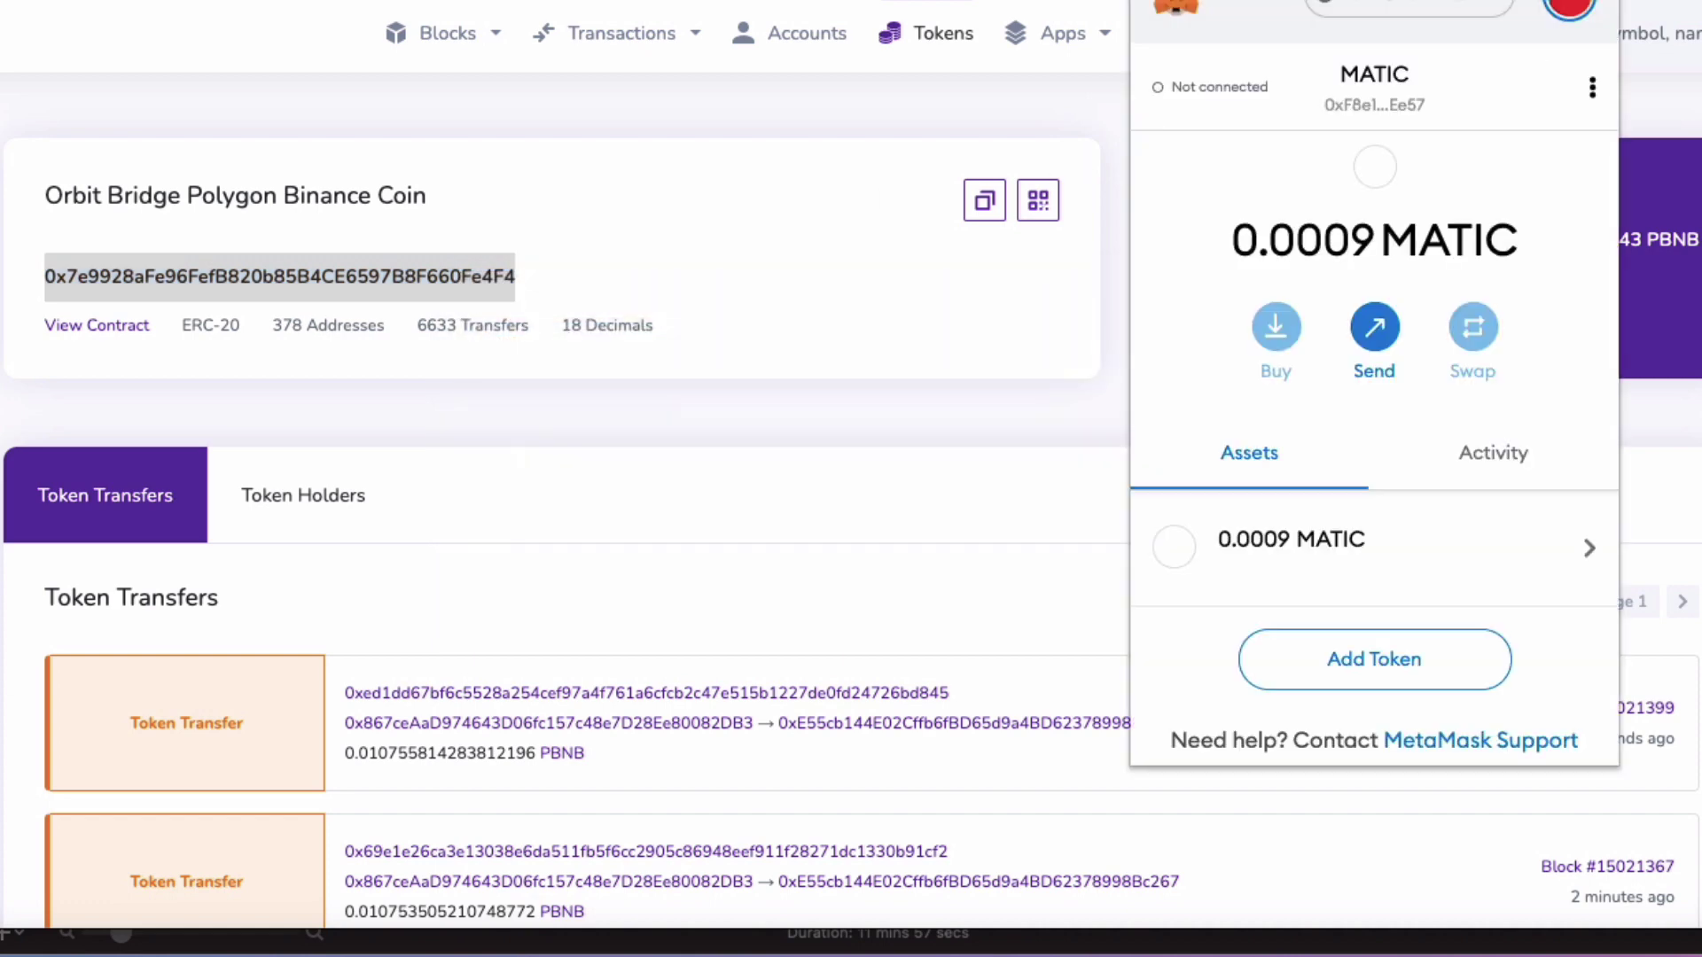
{"action": "left_click", "coordinate": [1376, 656]}
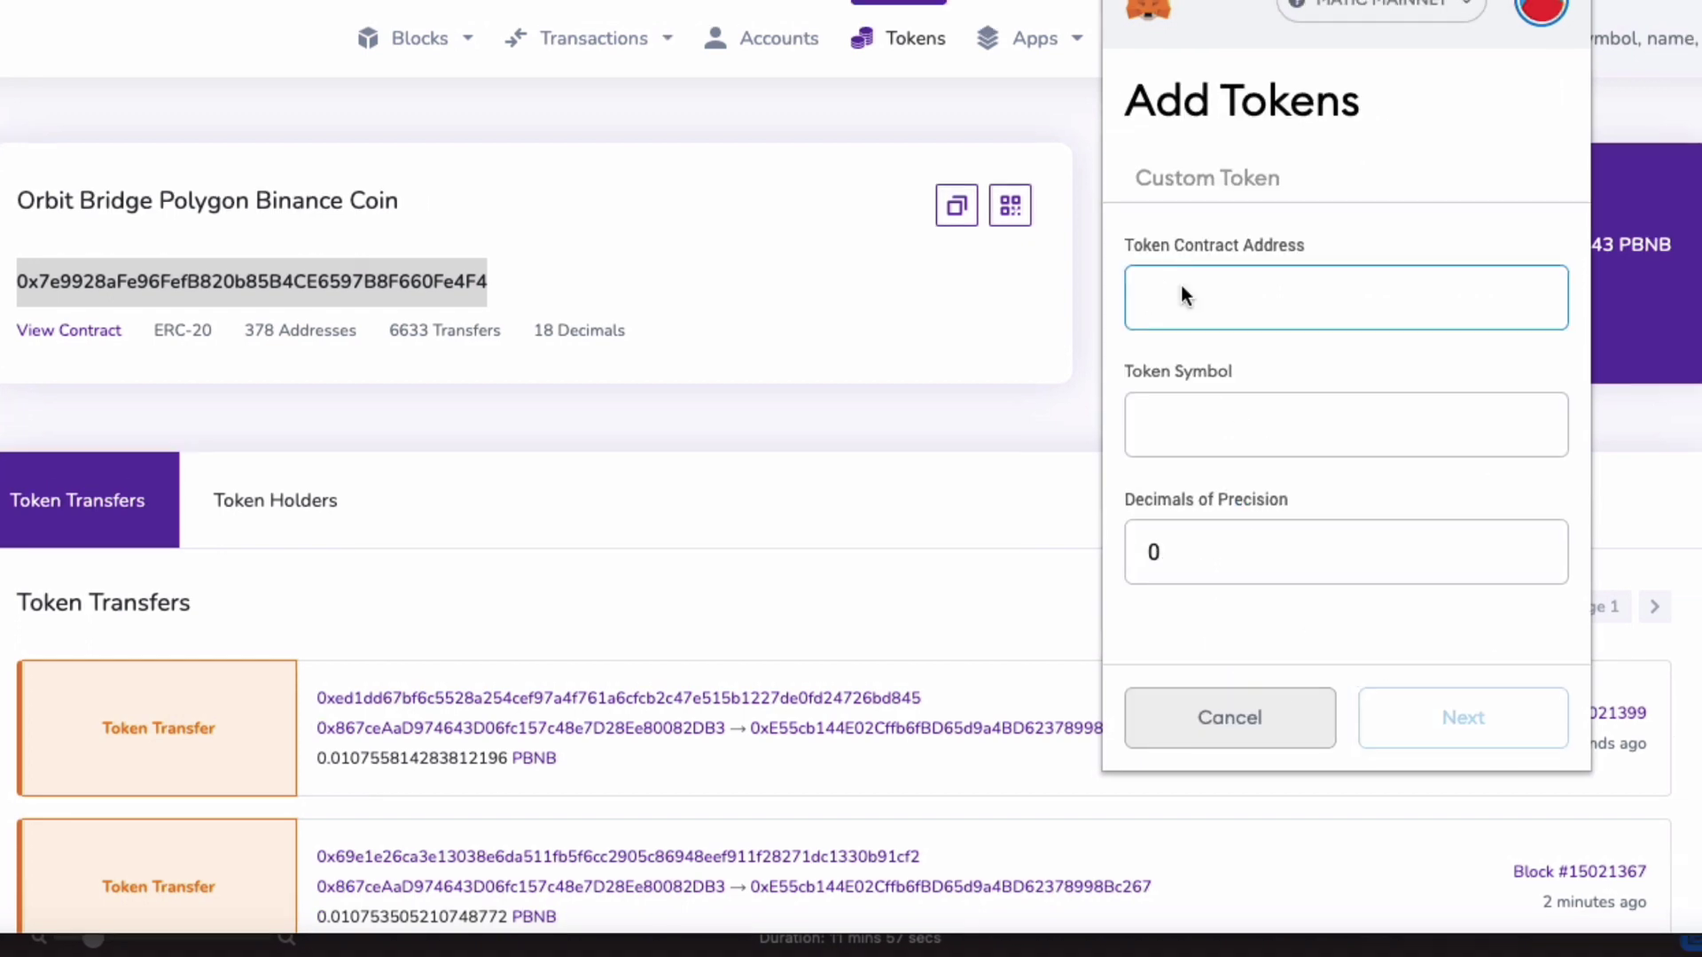
{"action": "left_click", "coordinate": [1182, 296]}
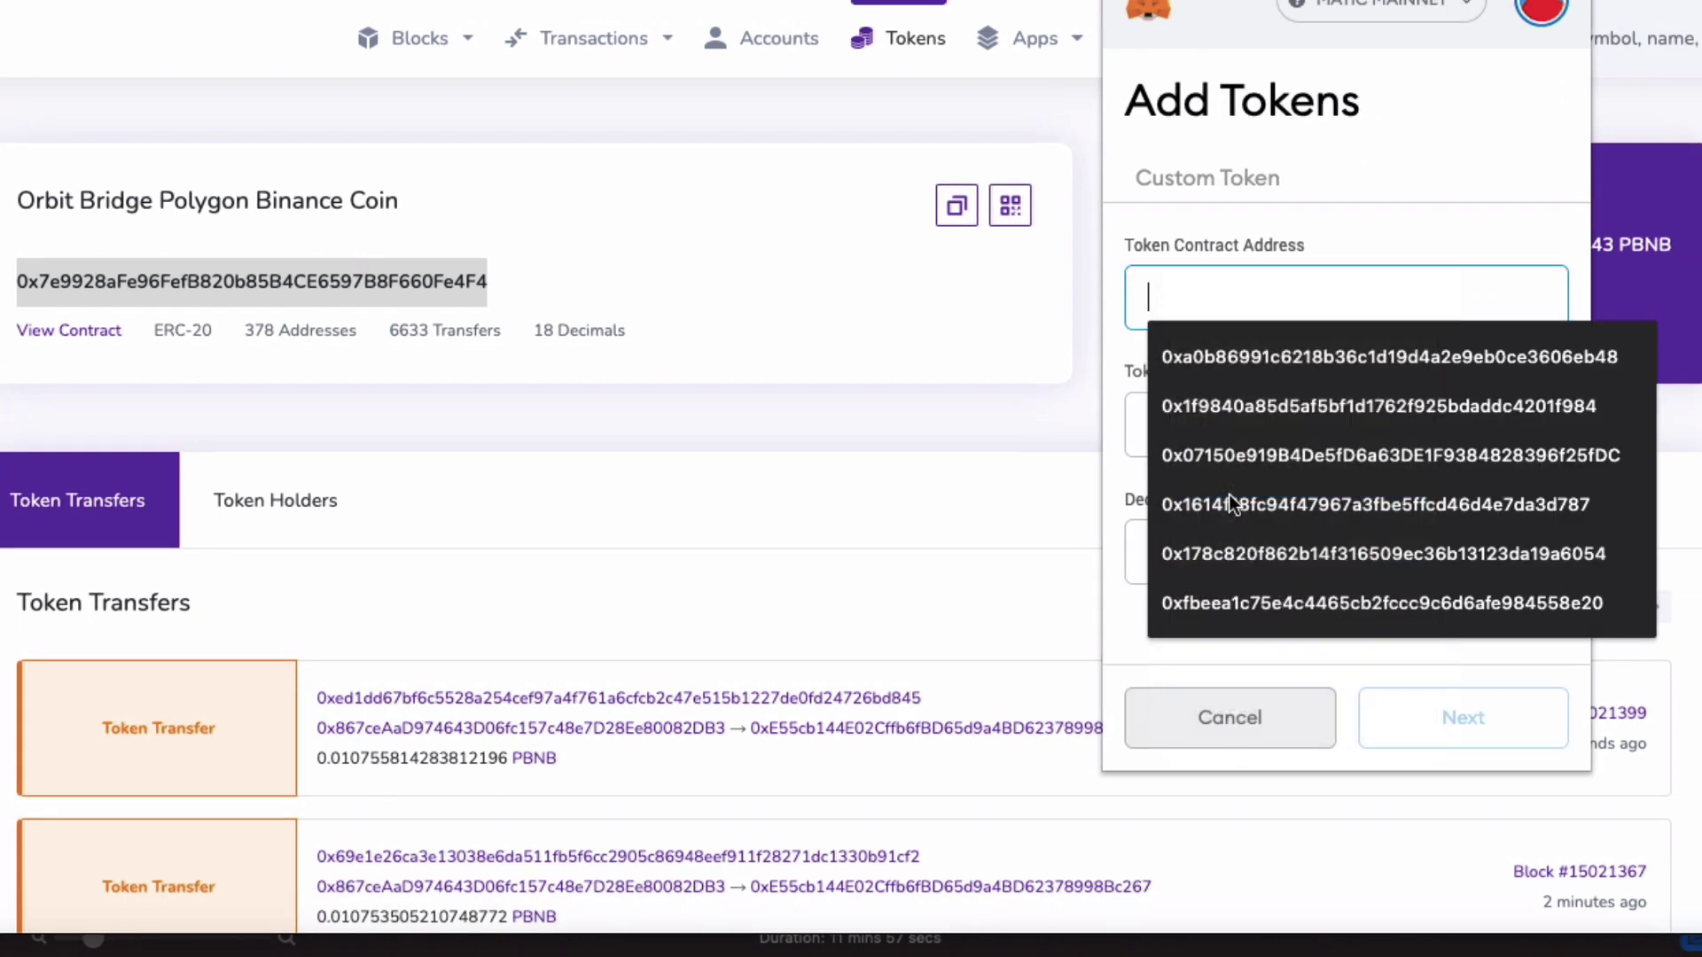
{"action": "key", "text": "ctrl+v"}
{"action": "left_click", "coordinate": [1463, 717]}
{"action": "left_click", "coordinate": [1460, 714]}
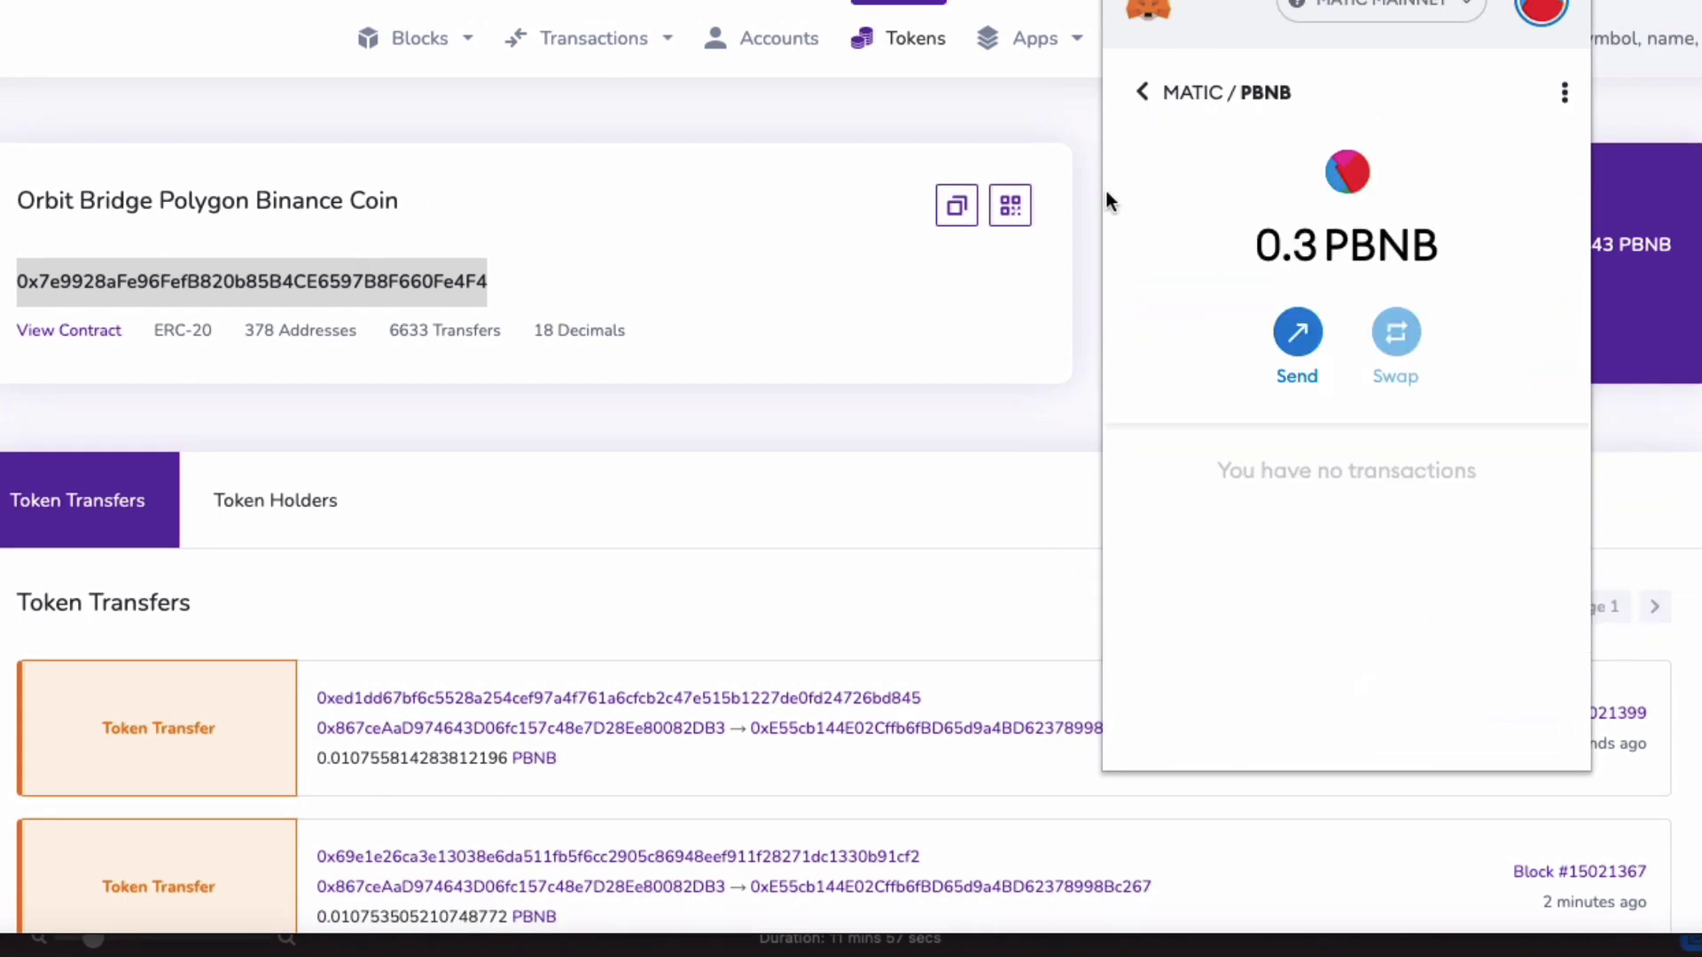
{"action": "left_click", "coordinate": [1143, 91]}
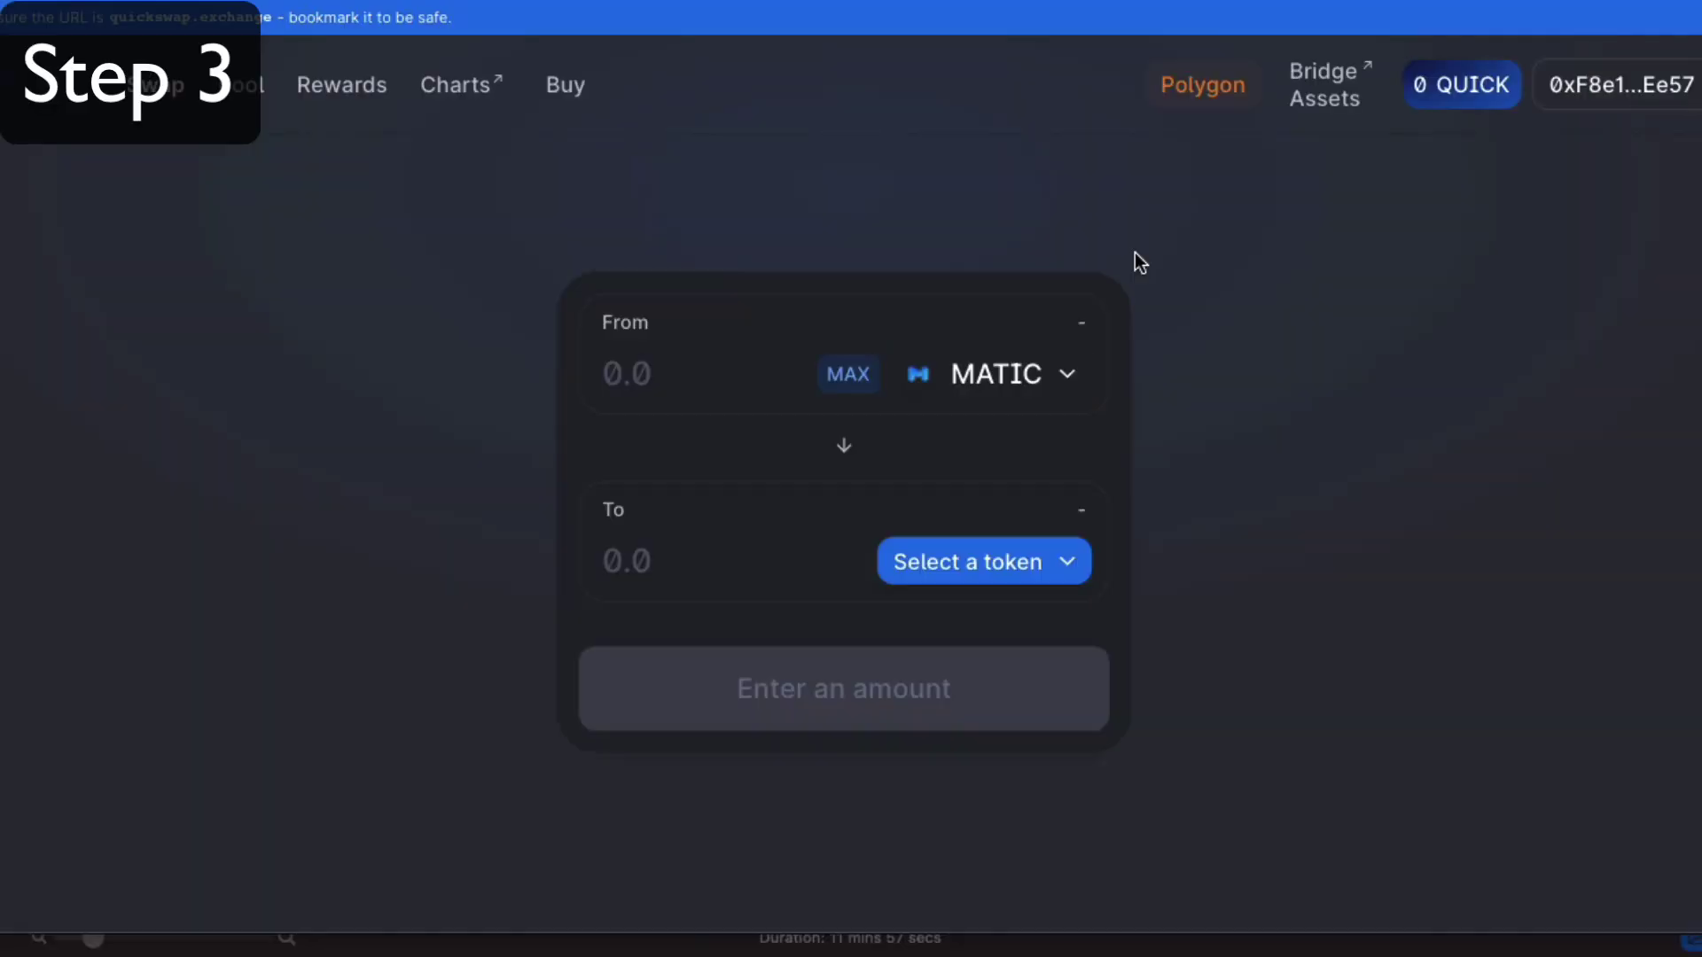
Set up a QuickSwap trade of the full 0.3 PBNB balance into MATIC.
{"action": "left_click", "coordinate": [1067, 377]}
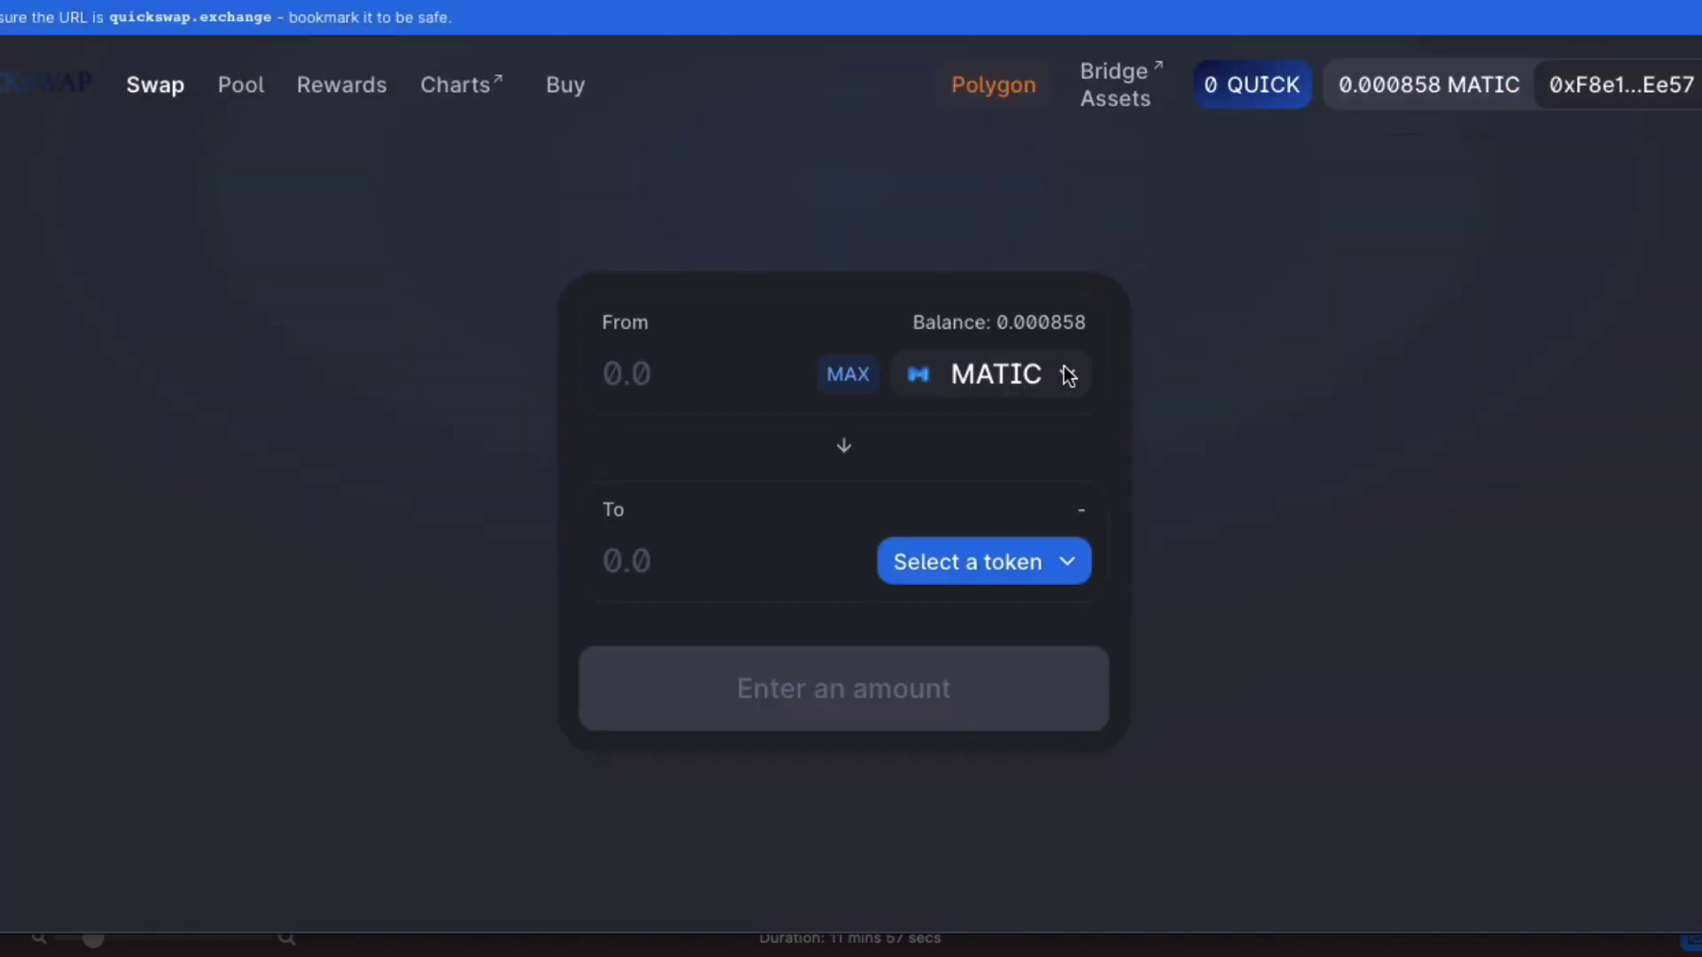
{"action": "left_click", "coordinate": [1068, 377]}
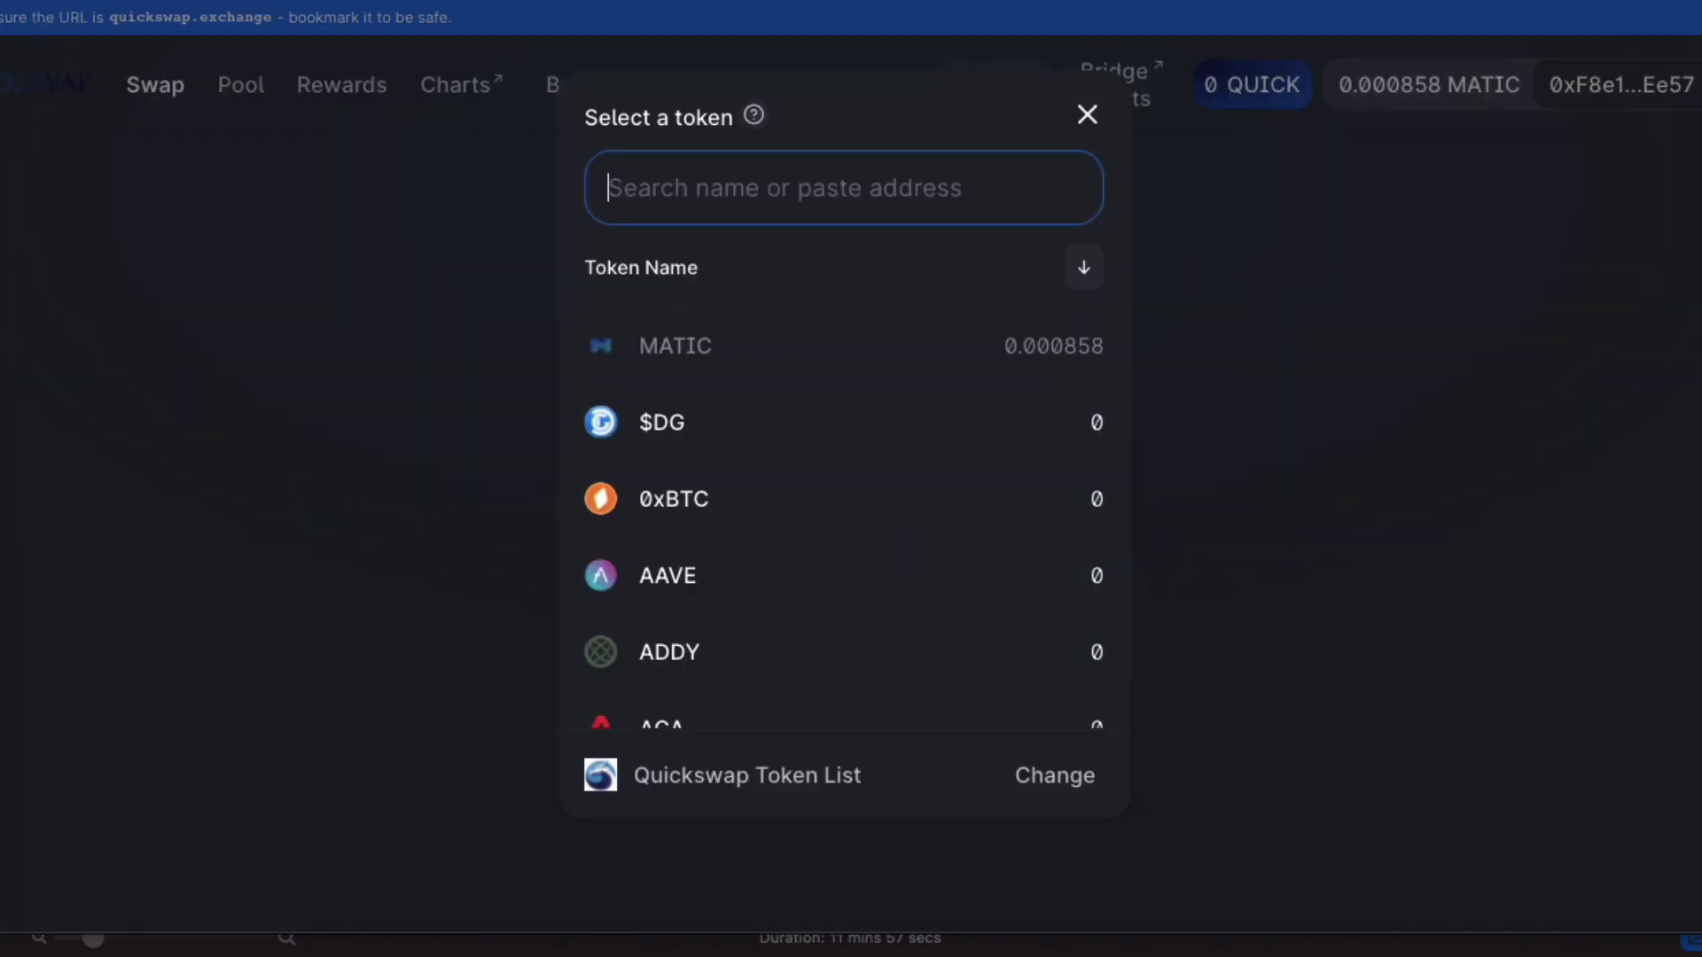
{"action": "left_click", "coordinate": [682, 185]}
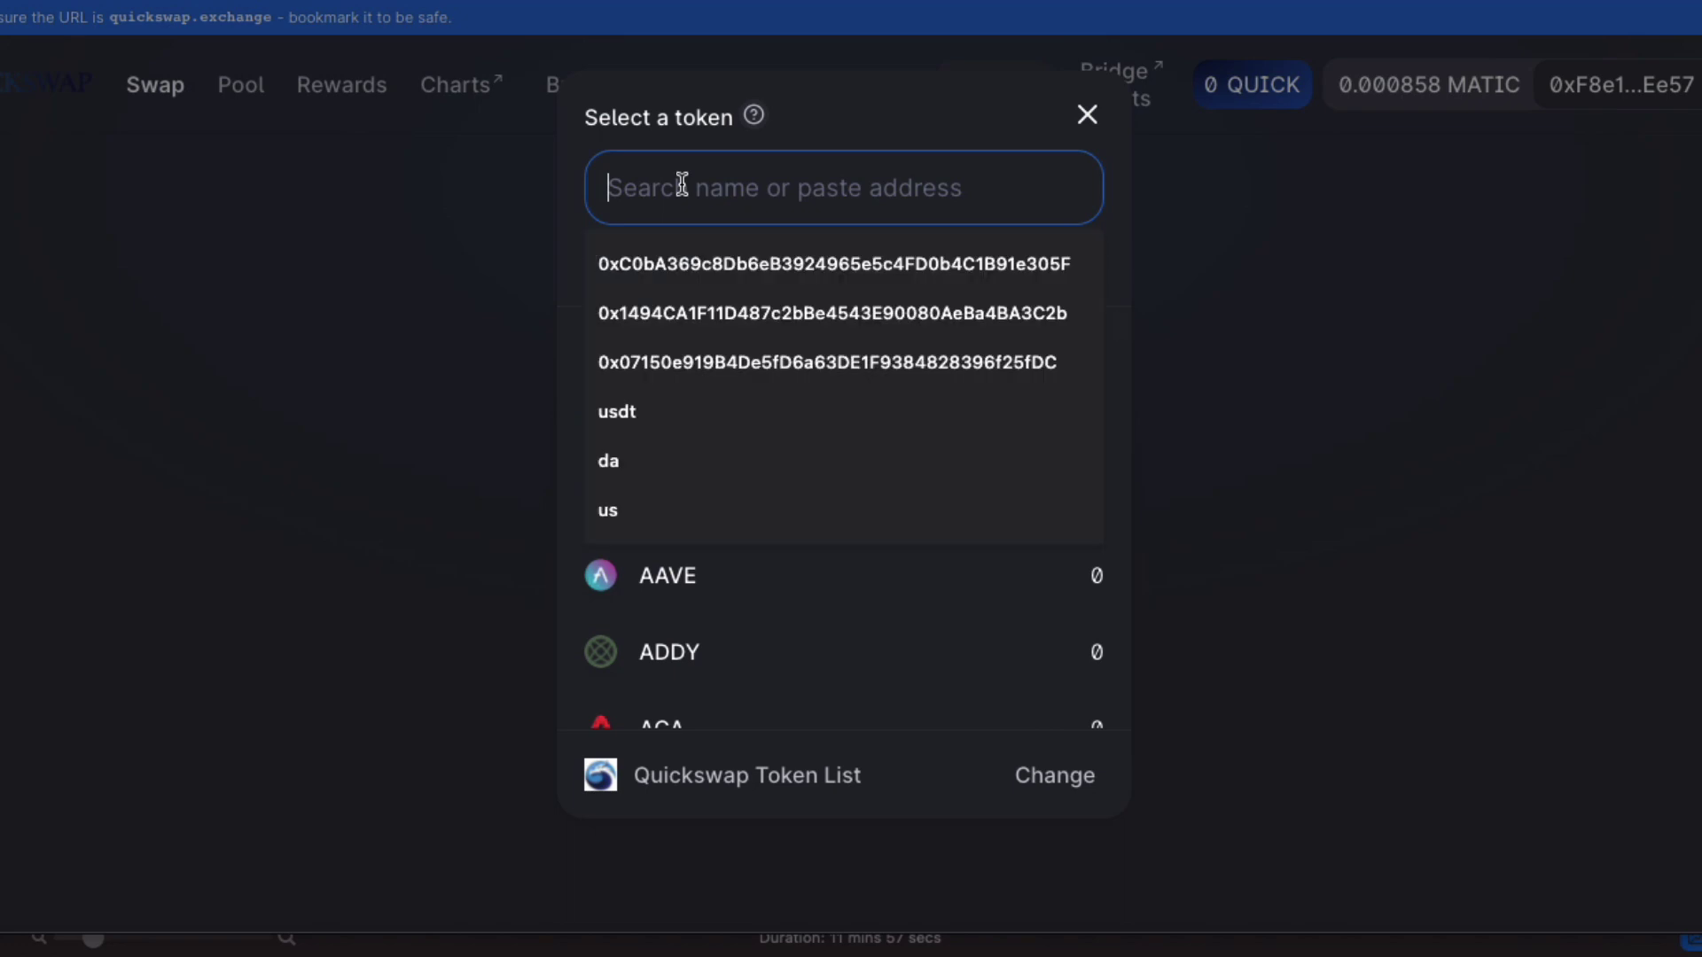
{"action": "right_click", "coordinate": [682, 184]}
{"action": "left_click", "coordinate": [741, 380]}
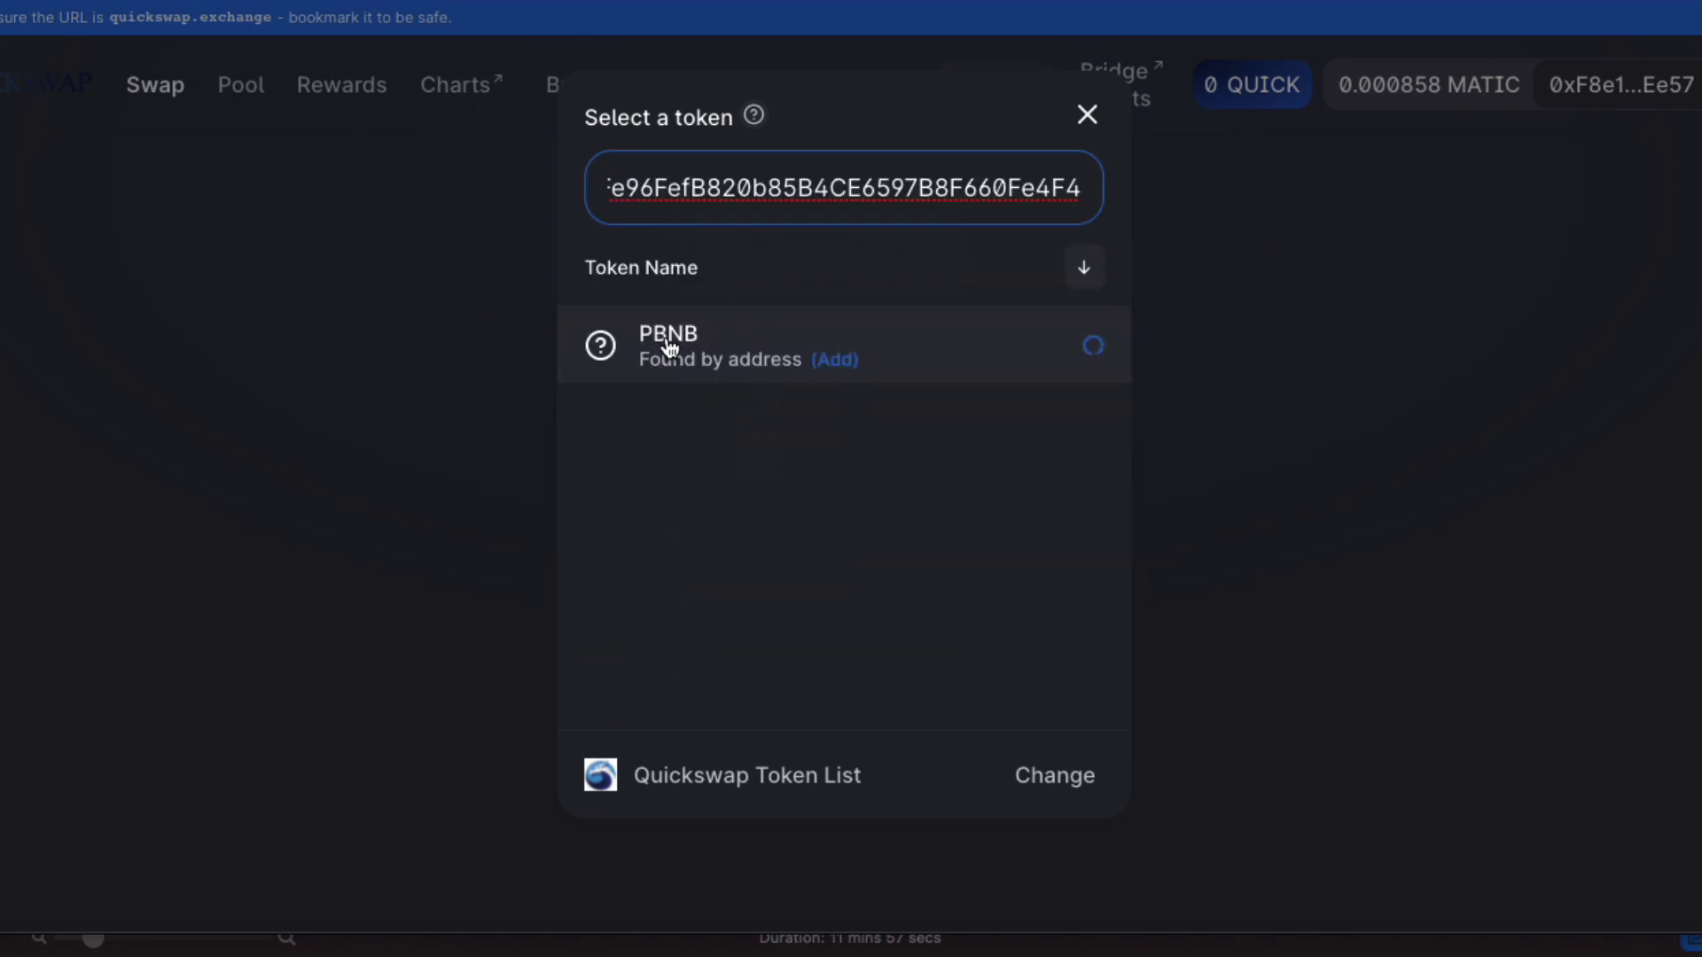
{"action": "left_click", "coordinate": [680, 342]}
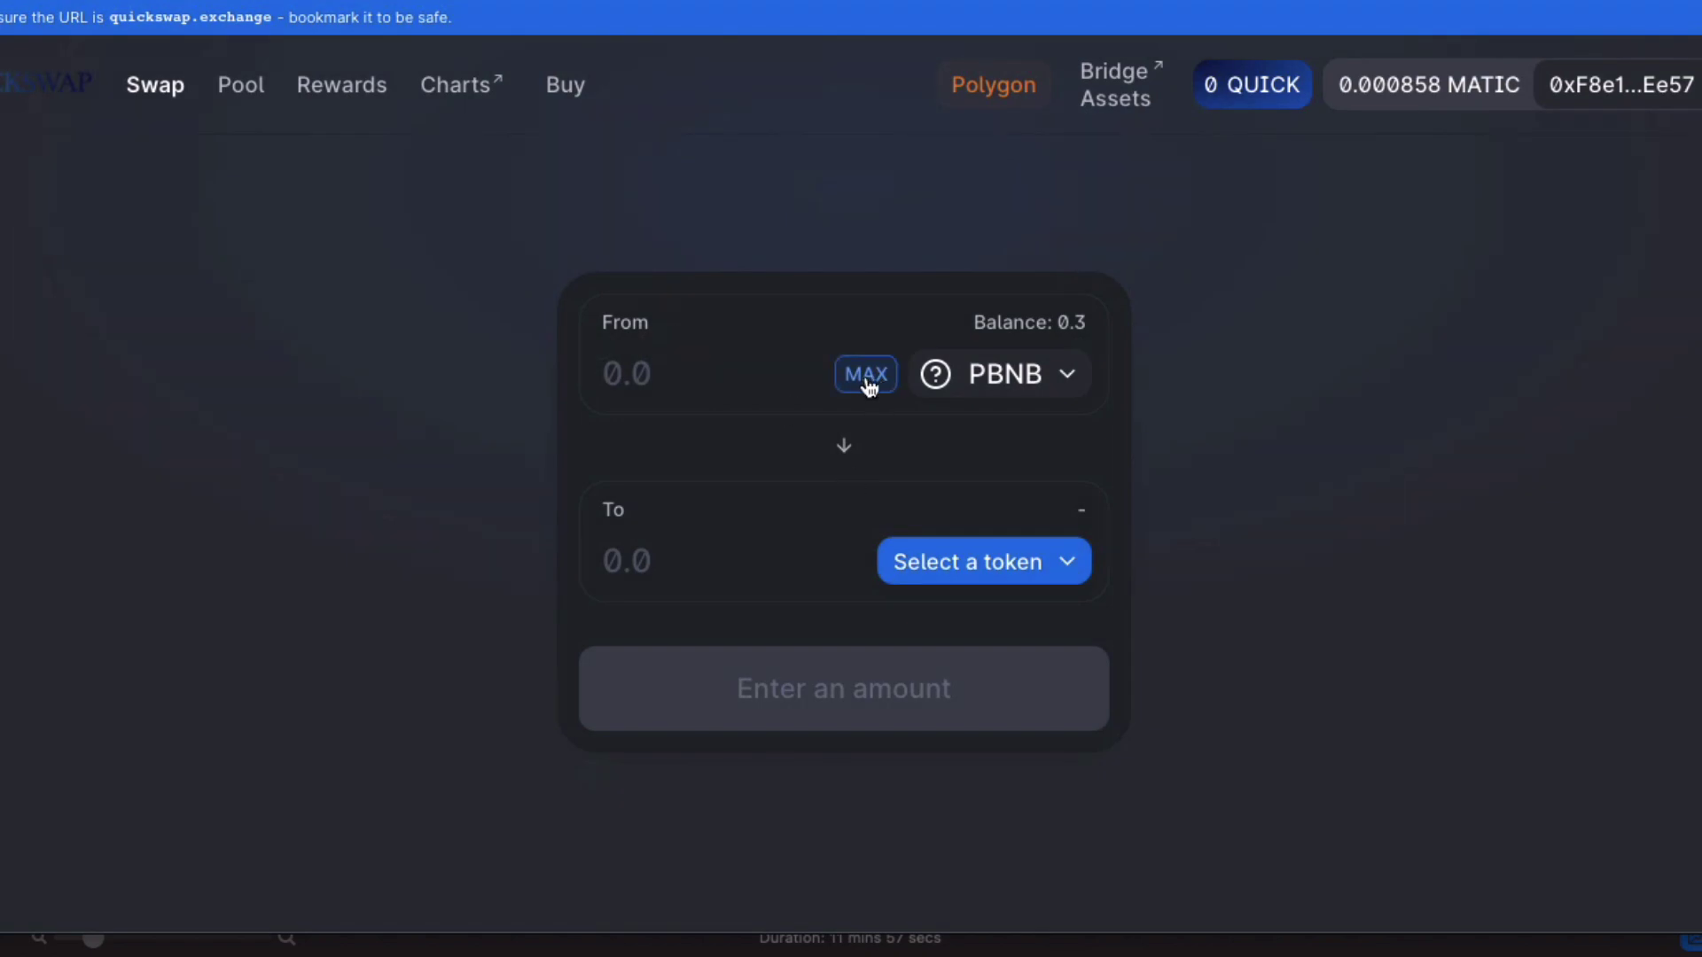
{"action": "left_click", "coordinate": [866, 376]}
{"action": "left_click", "coordinate": [975, 561]}
{"action": "left_click", "coordinate": [653, 347]}
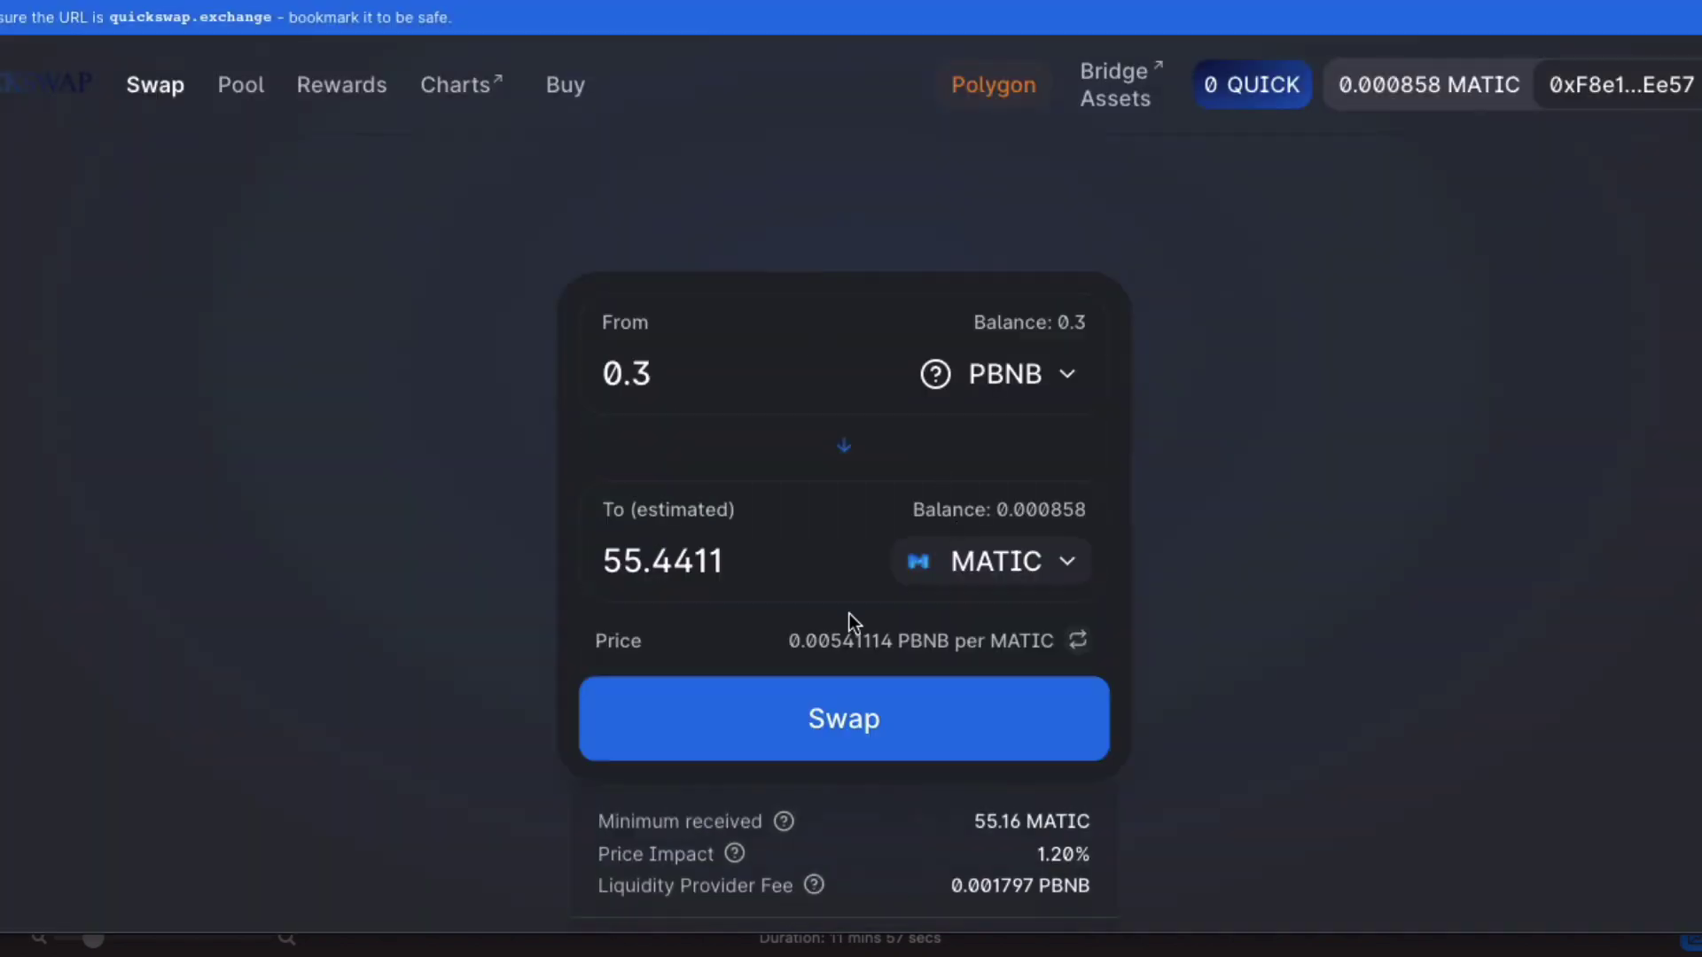
Approve PBNB spending and confirm the PBNB-to-MATIC swap in MetaMask.
{"action": "left_click", "coordinate": [707, 719]}
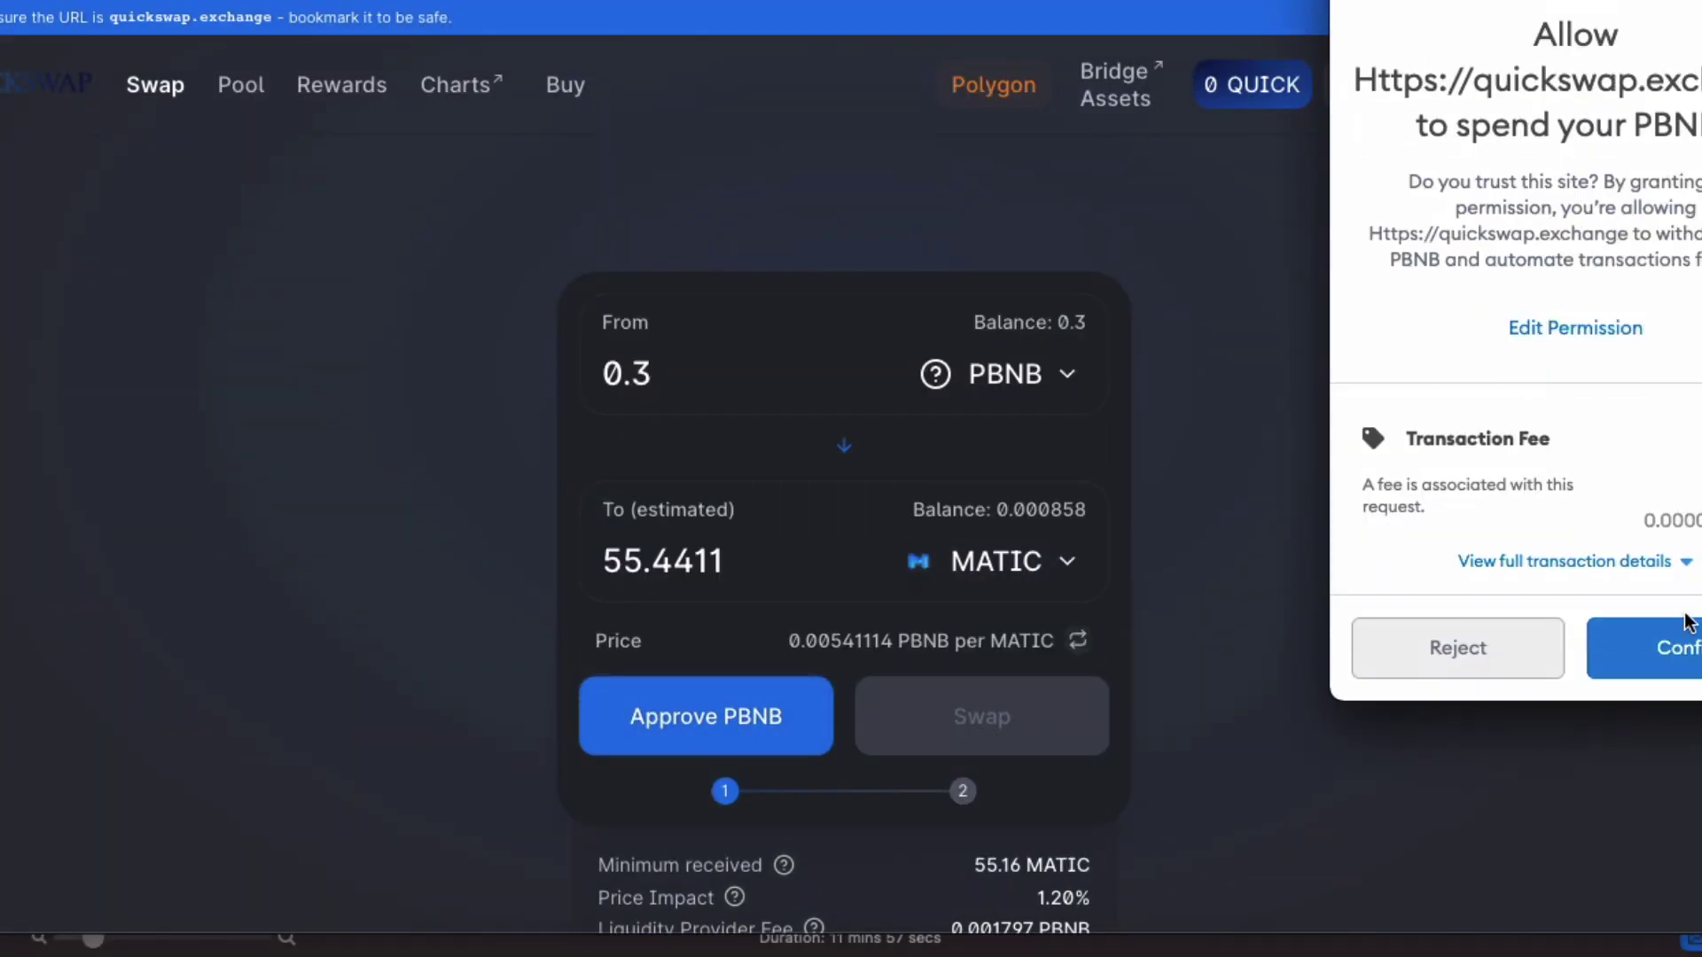
{"action": "left_click", "coordinate": [1693, 647]}
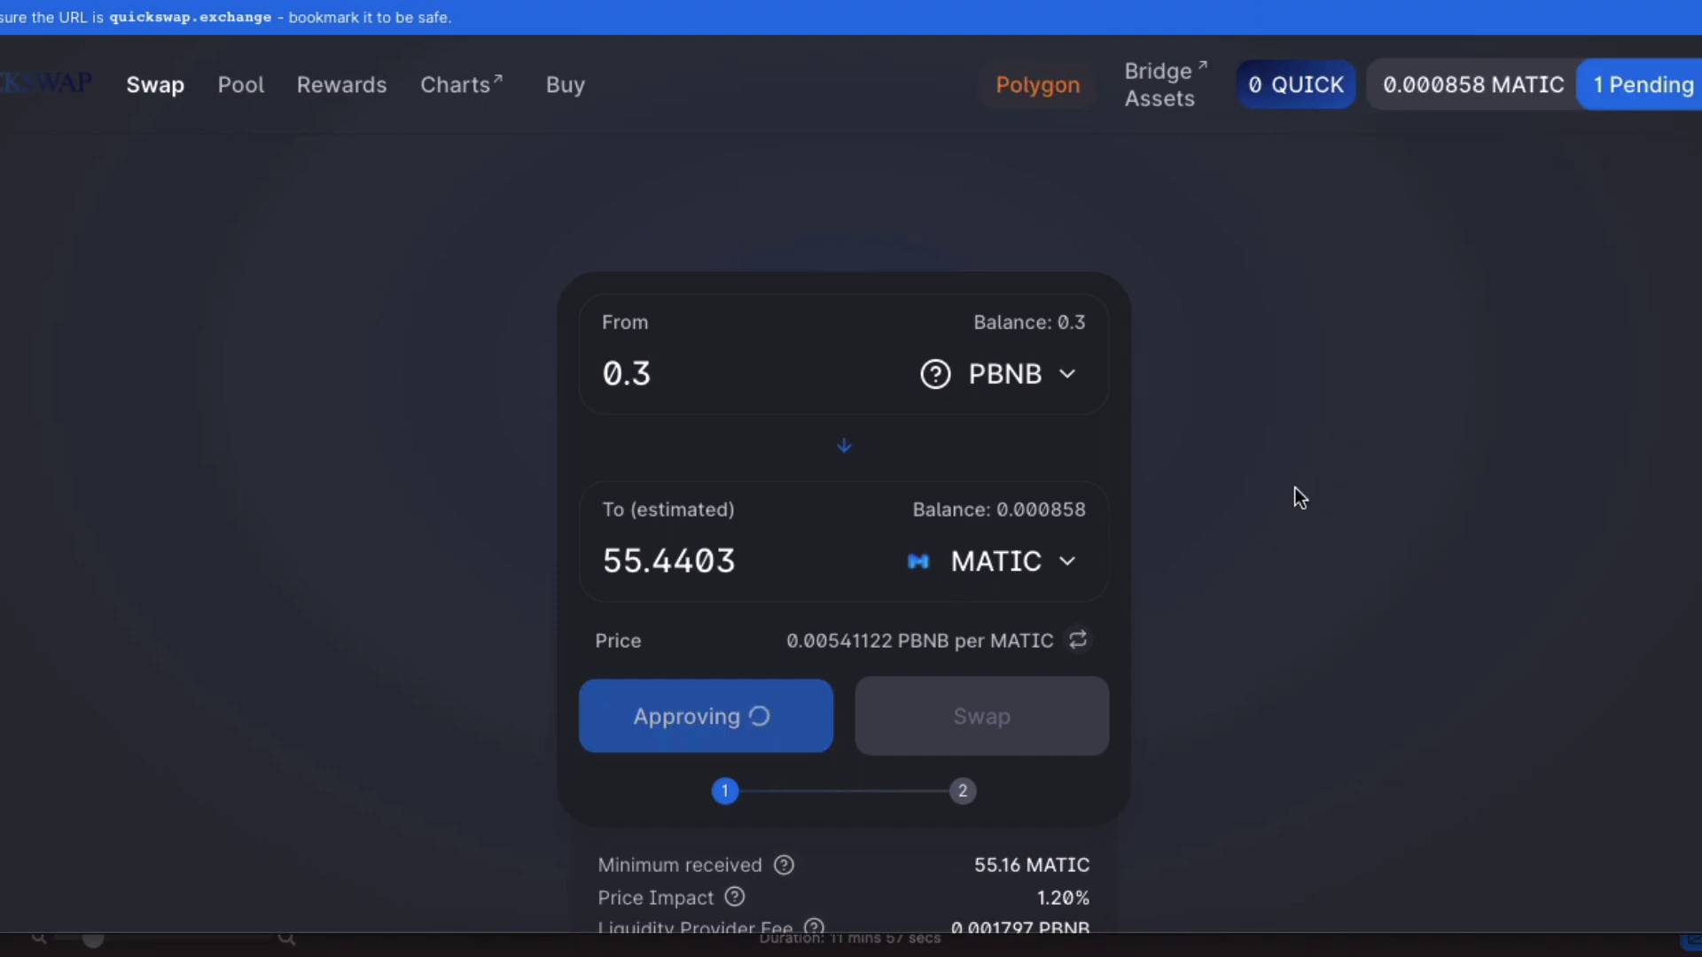
{"action": "left_click", "coordinate": [872, 712]}
{"action": "left_click", "coordinate": [876, 690]}
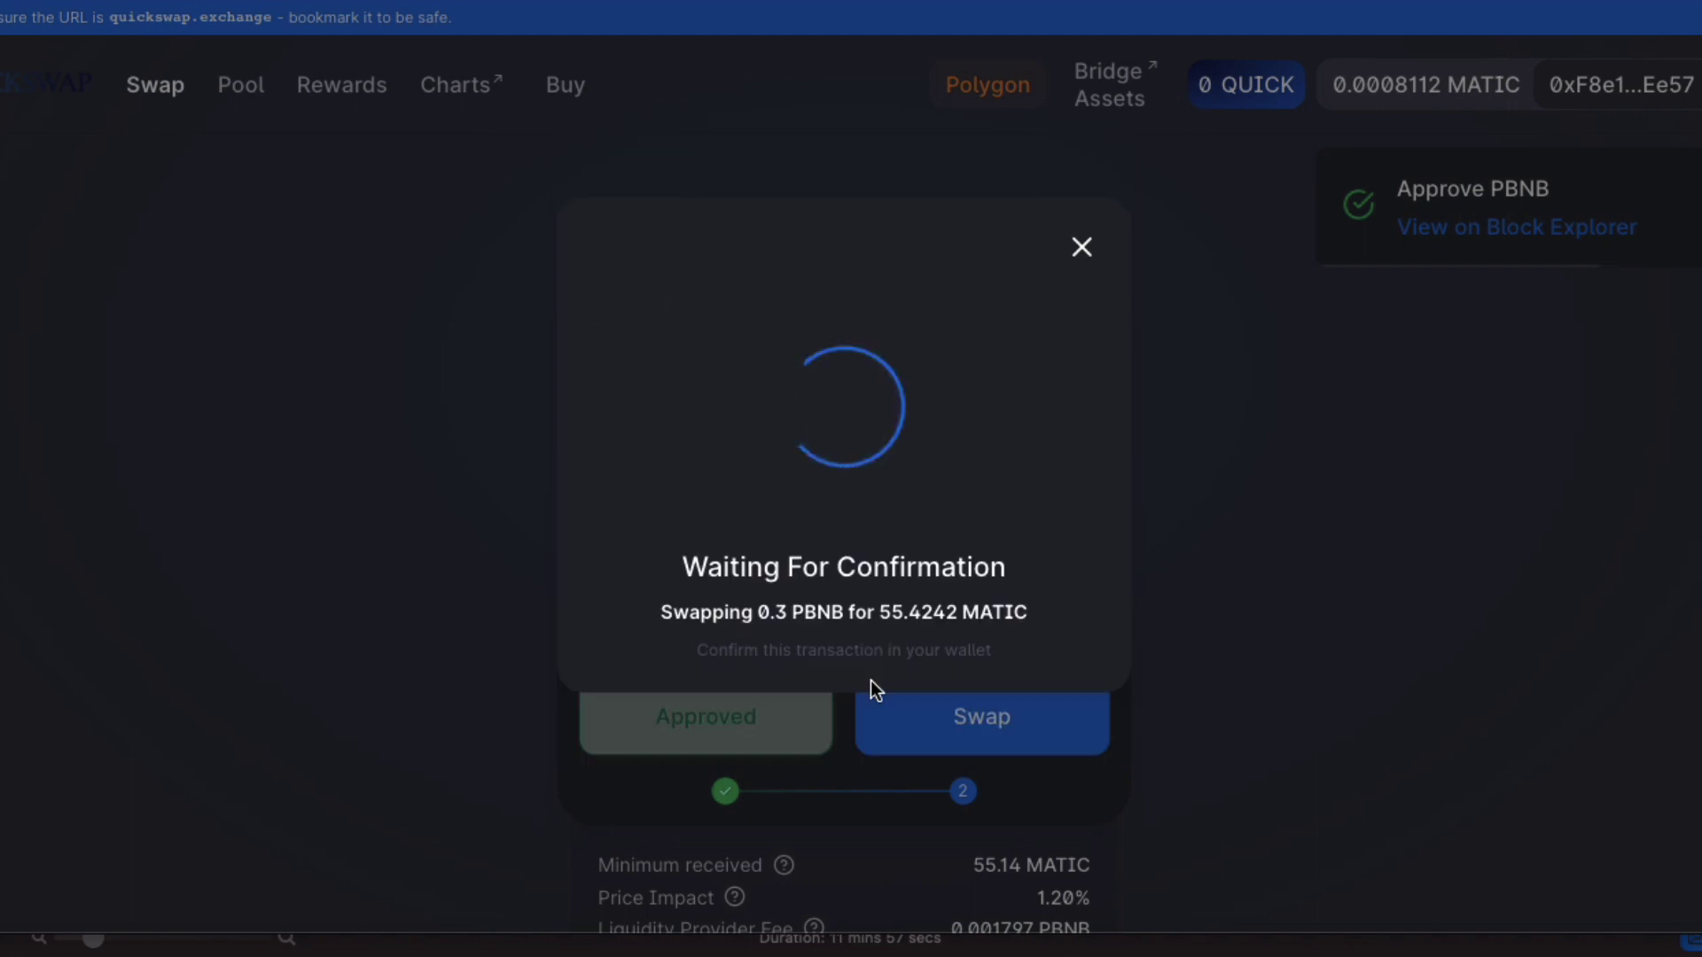
{"action": "left_click", "coordinate": [1680, 647]}
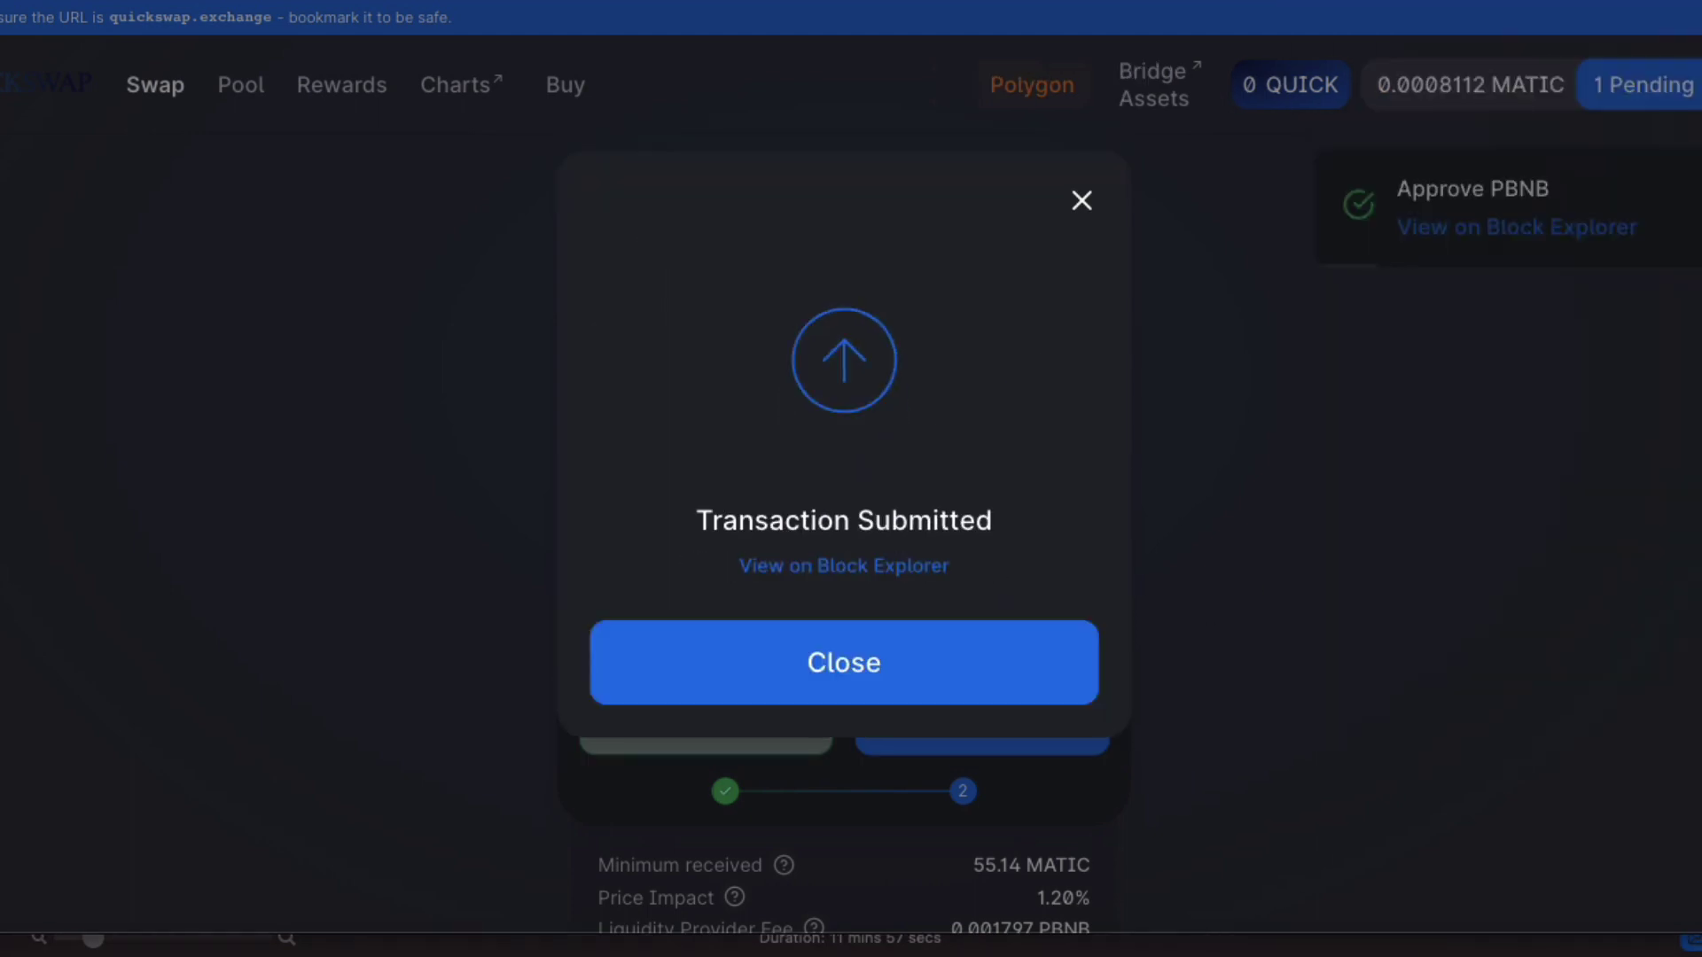
{"action": "left_click", "coordinate": [1569, 5]}
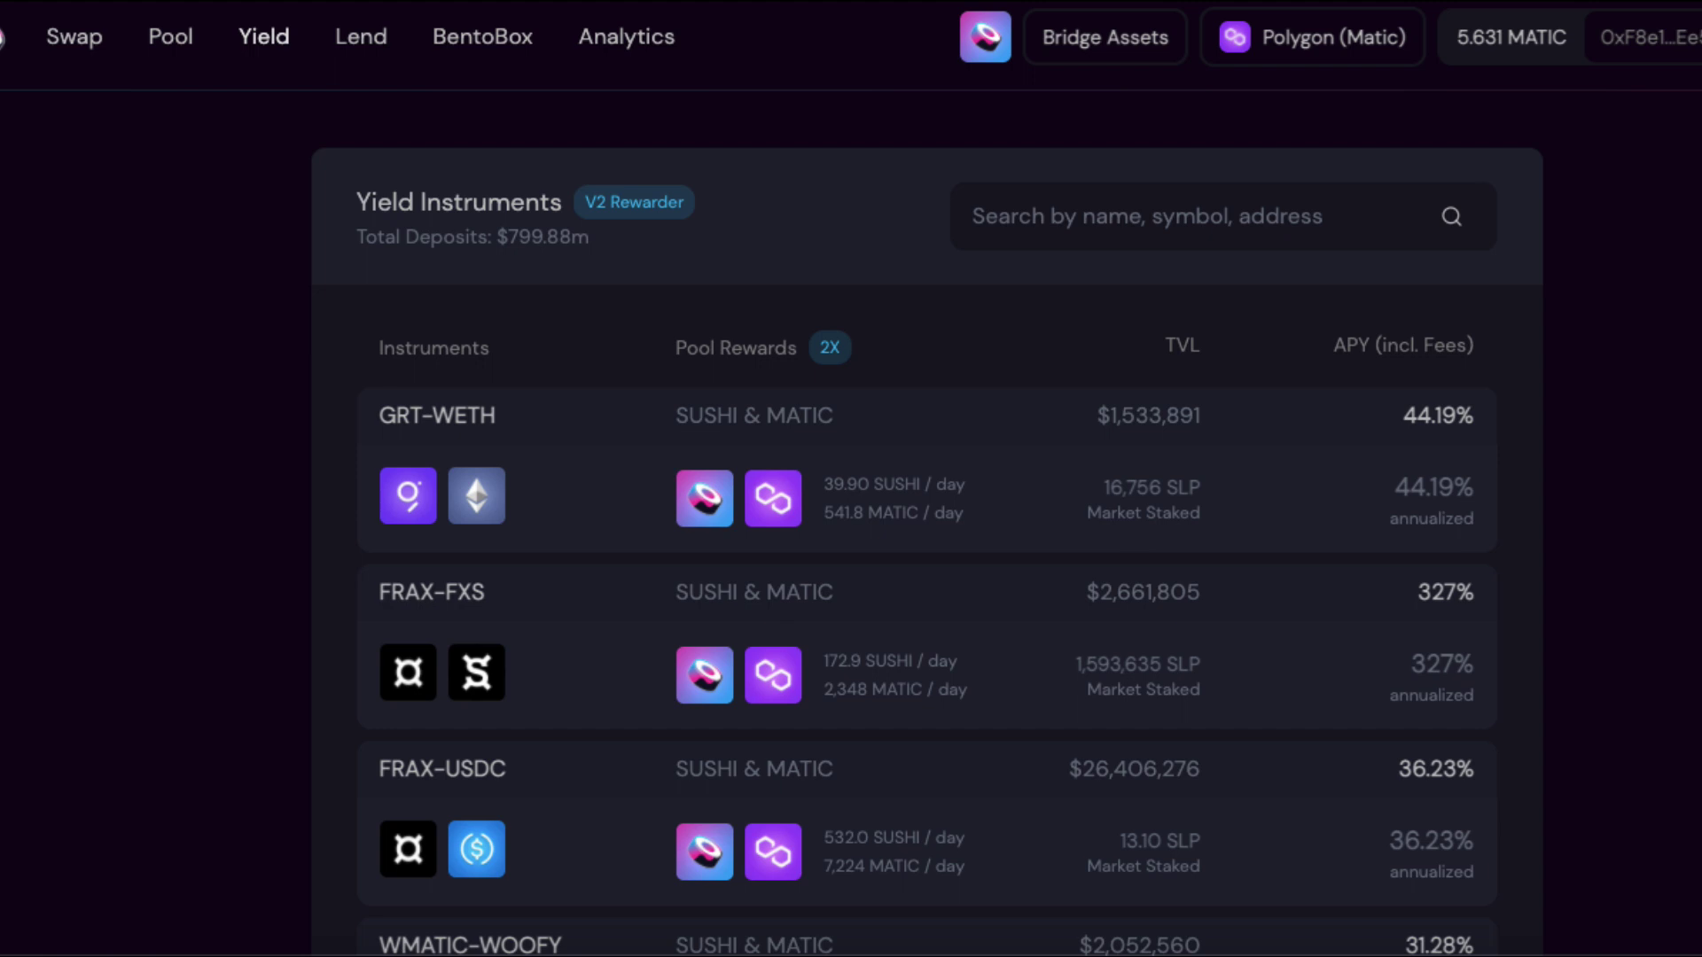
Reload SushiSwap's yield farm list and expand the WMATIC-WETH farm at the bottom.
{"action": "left_click", "coordinate": [266, 40]}
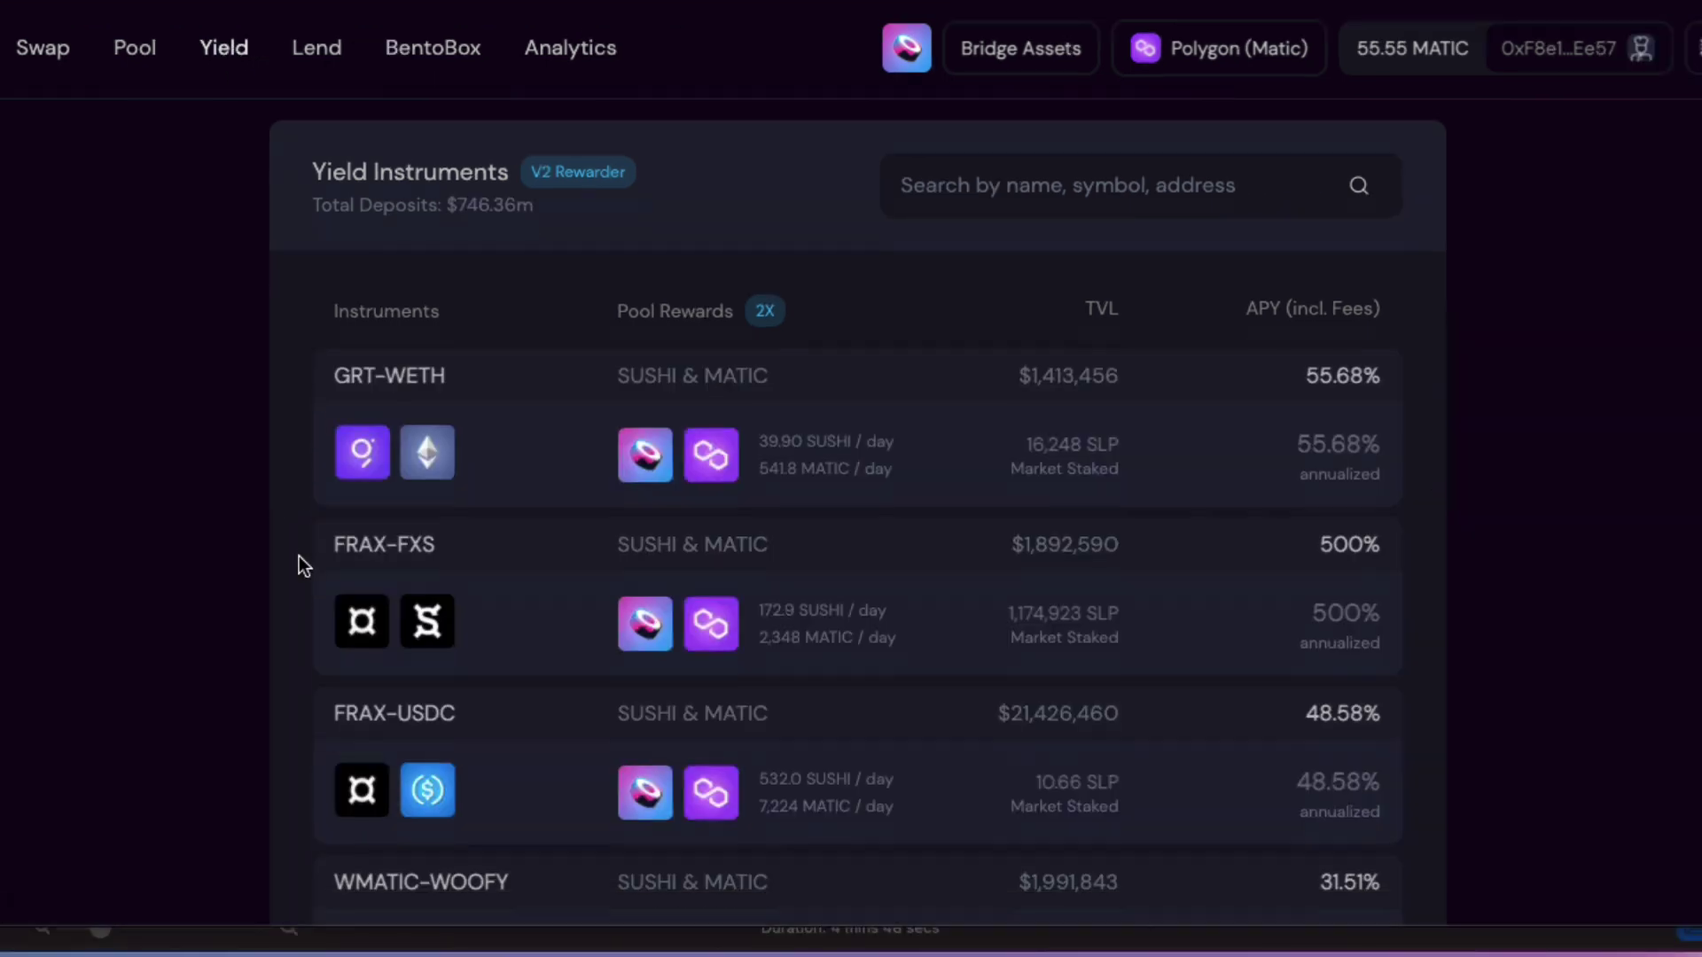
{"action": "scroll", "coordinate": [300, 556], "scroll_direction": "down", "scroll_amount": 10}
{"action": "scroll", "coordinate": [300, 556], "scroll_direction": "down", "scroll_amount": 12}
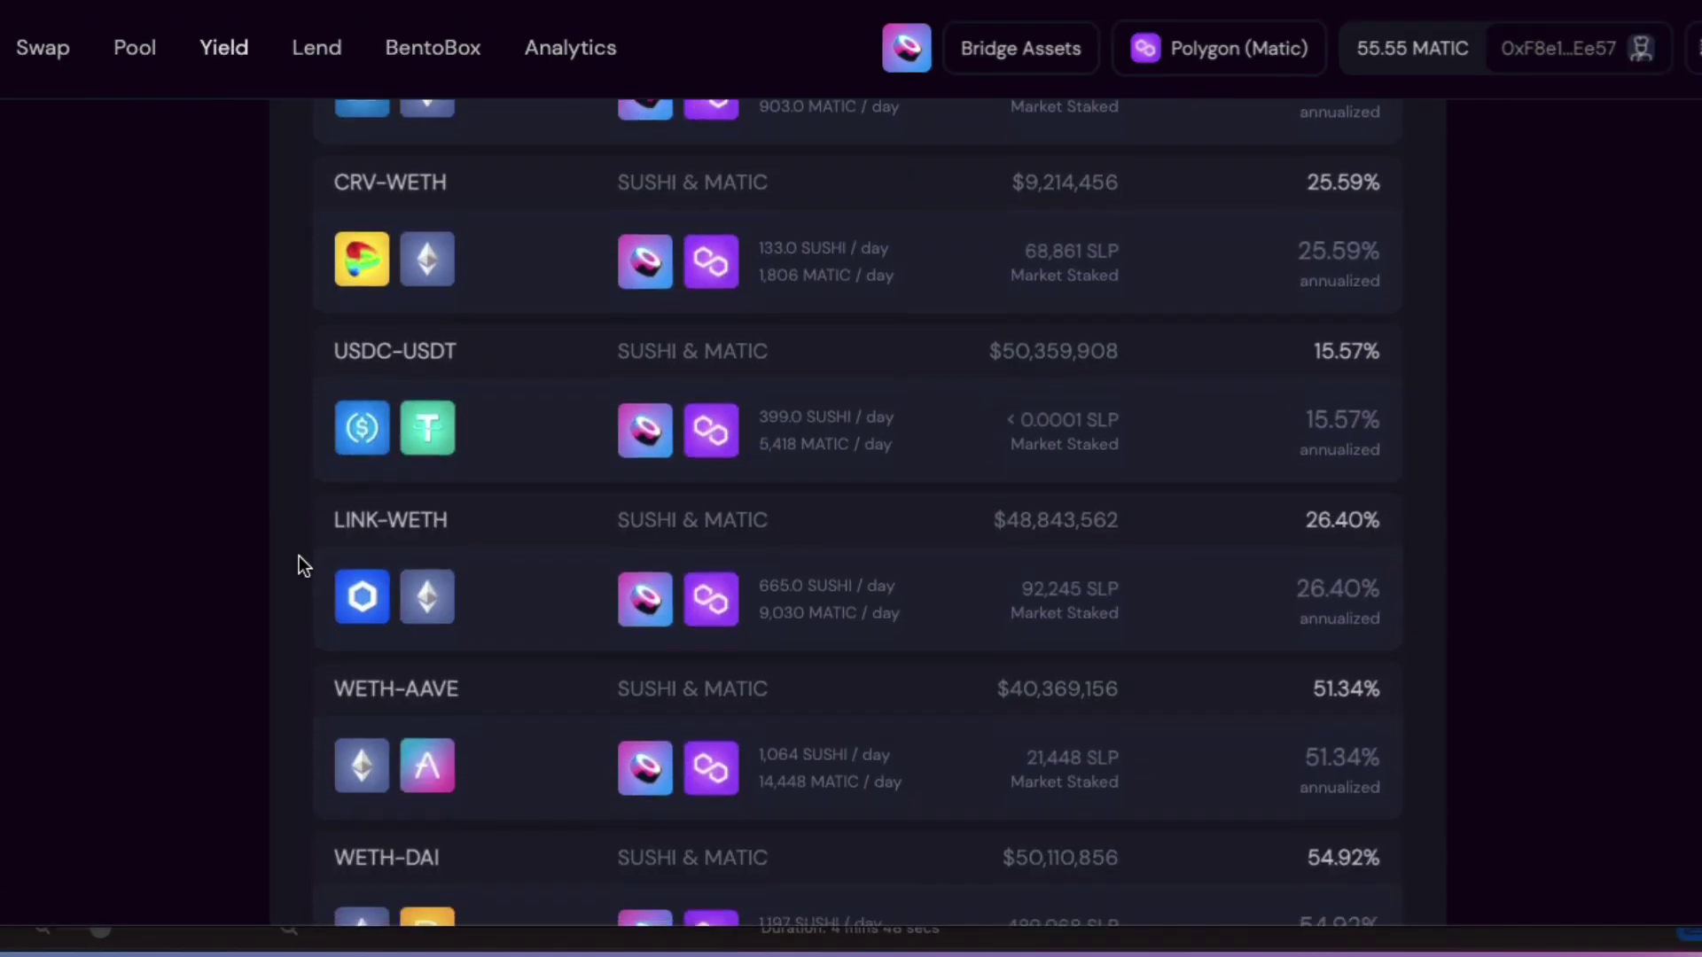
{"action": "scroll", "coordinate": [300, 556], "scroll_direction": "down", "scroll_amount": 1}
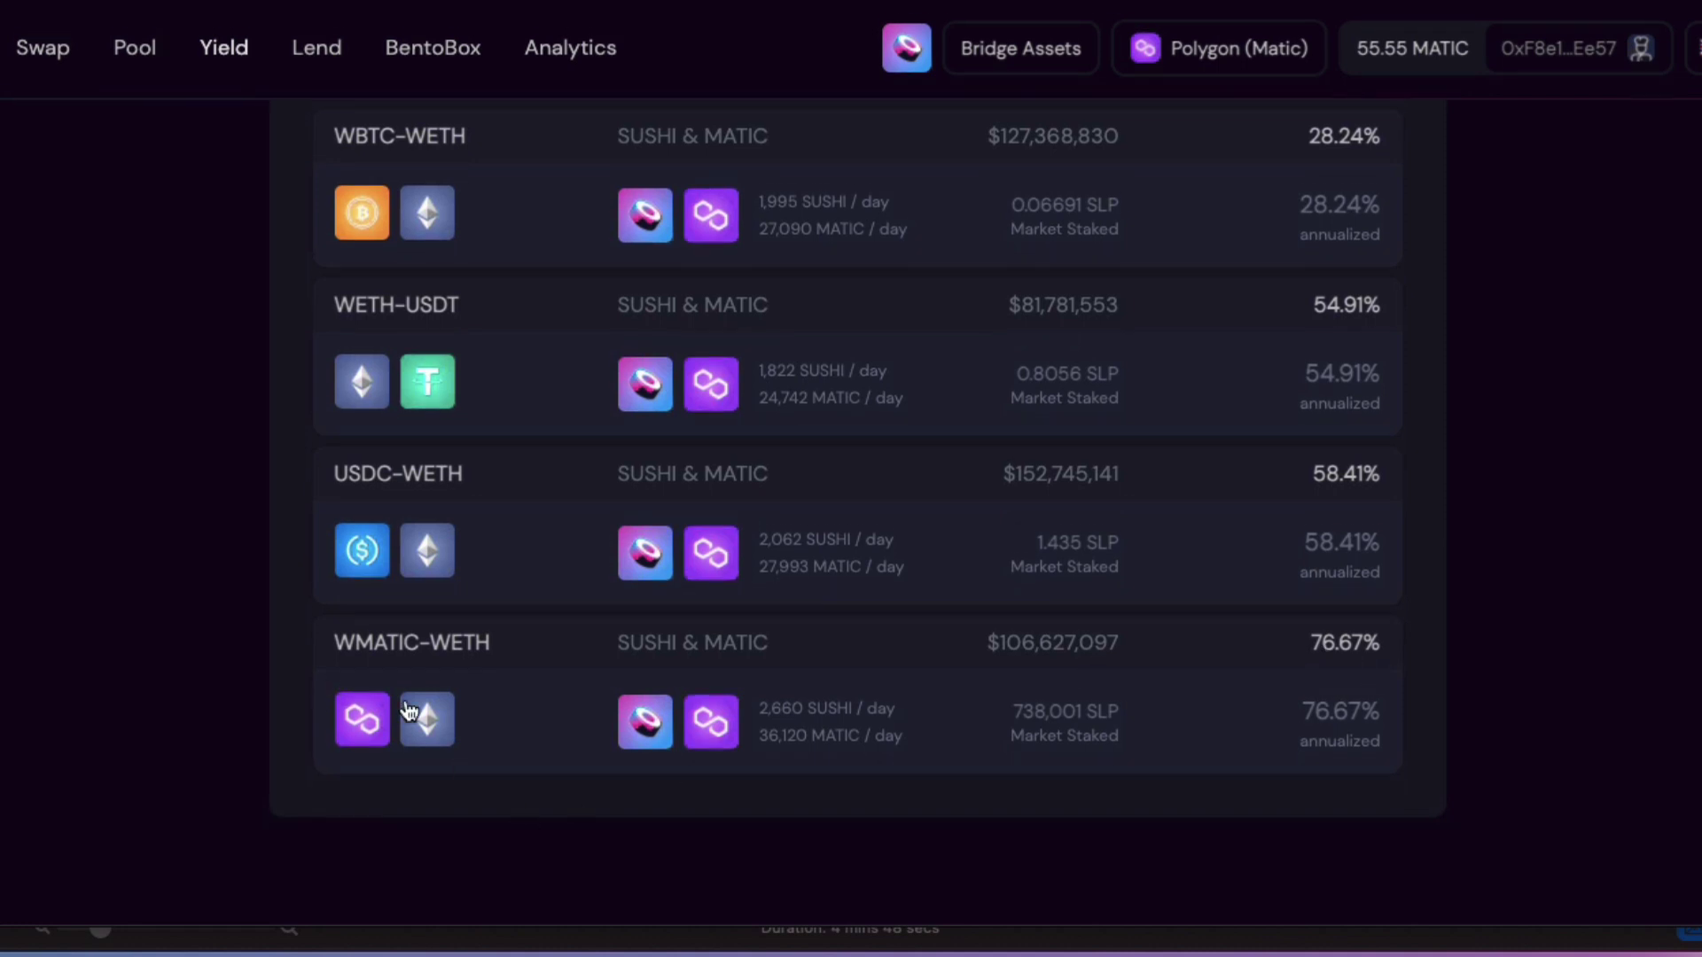
{"action": "left_click", "coordinate": [368, 724]}
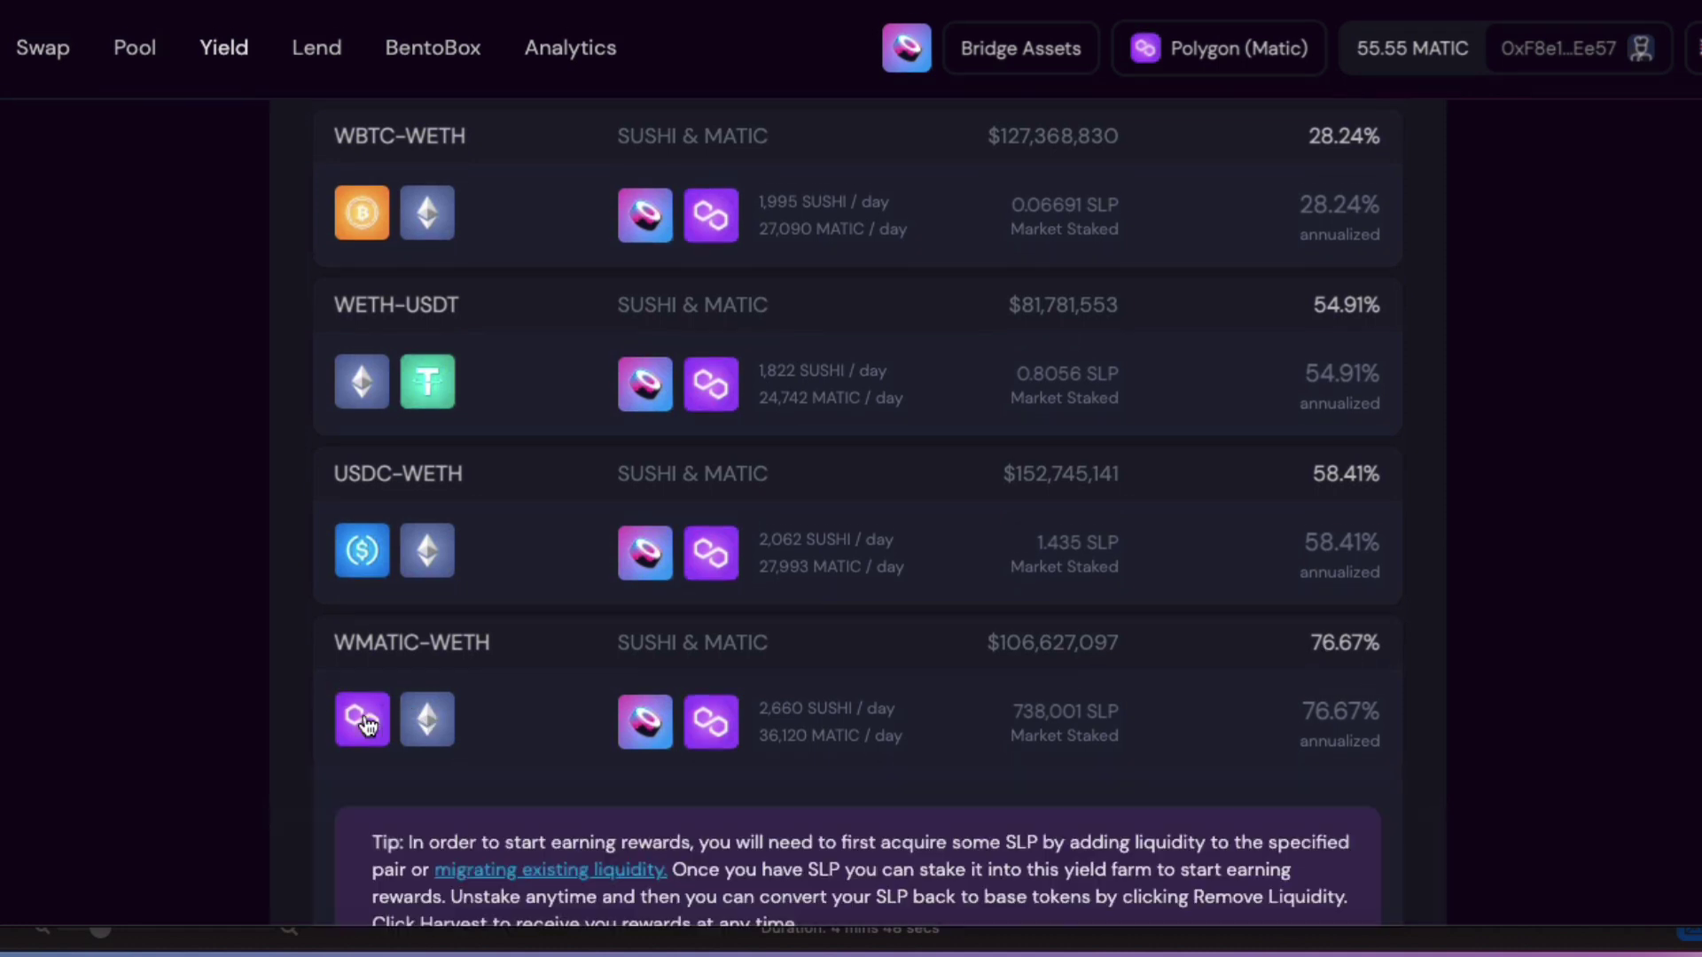
{"action": "scroll", "coordinate": [366, 724], "scroll_direction": "down", "scroll_amount": 6}
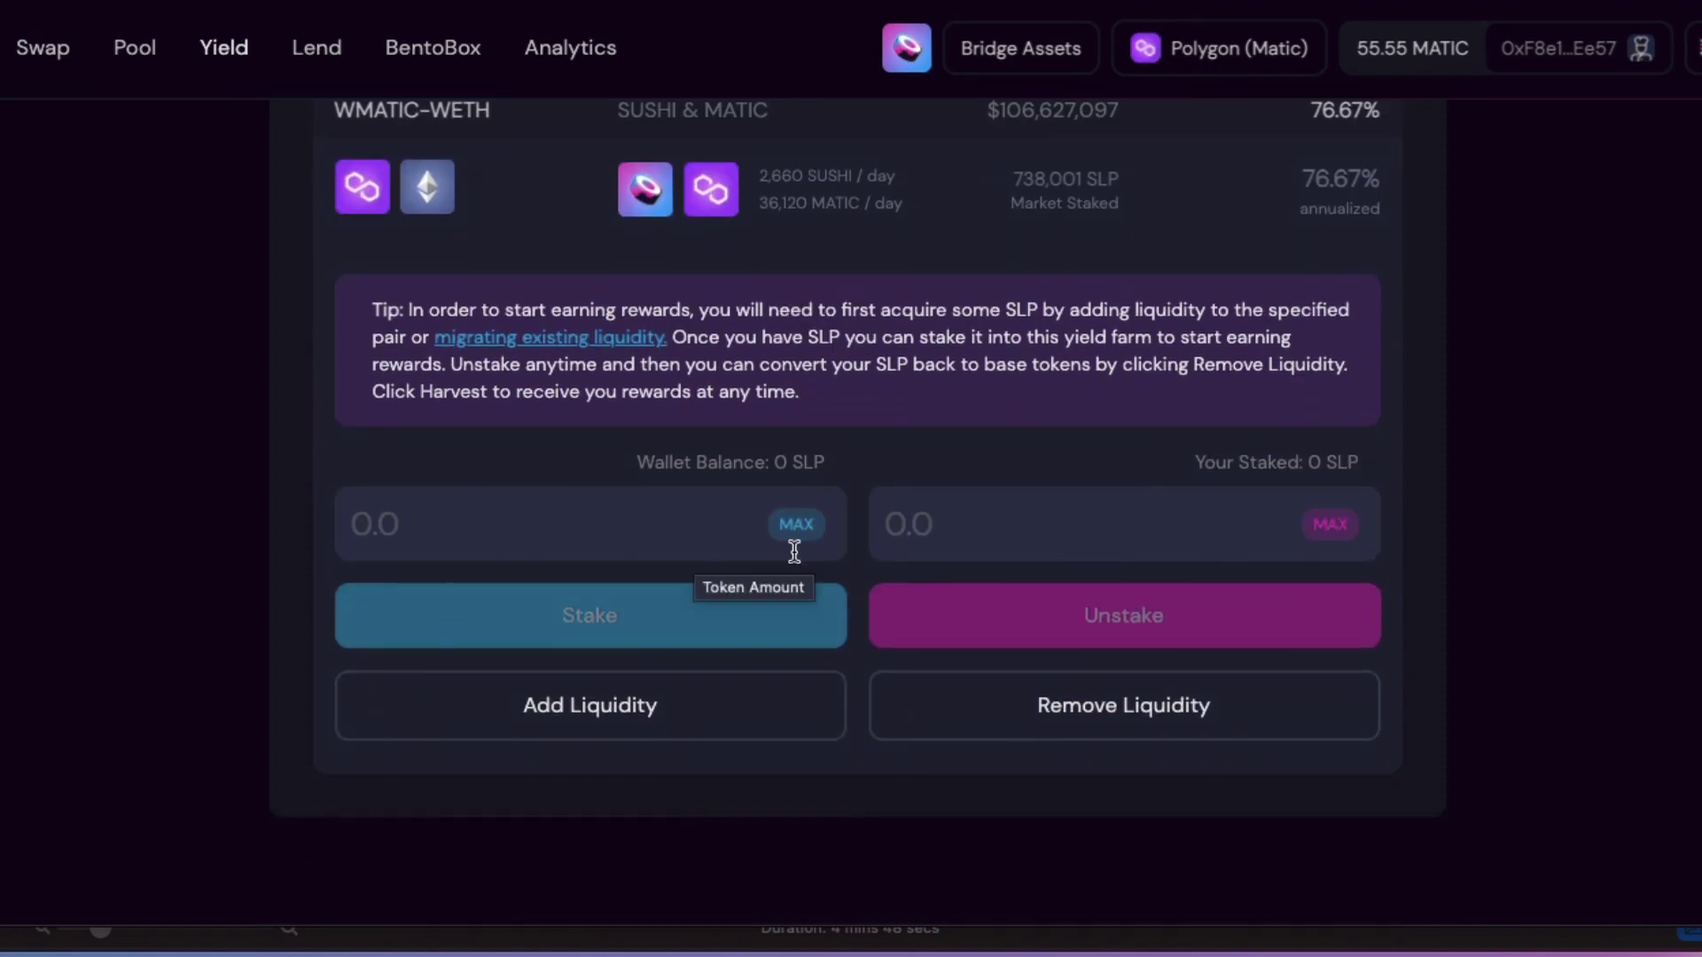
Swap 25 MATIC for about 0.0186811 WETH on SushiSwap, approving it in MetaMask.
{"action": "left_click", "coordinate": [45, 51]}
{"action": "scroll", "coordinate": [228, 512], "scroll_direction": "down", "scroll_amount": 2}
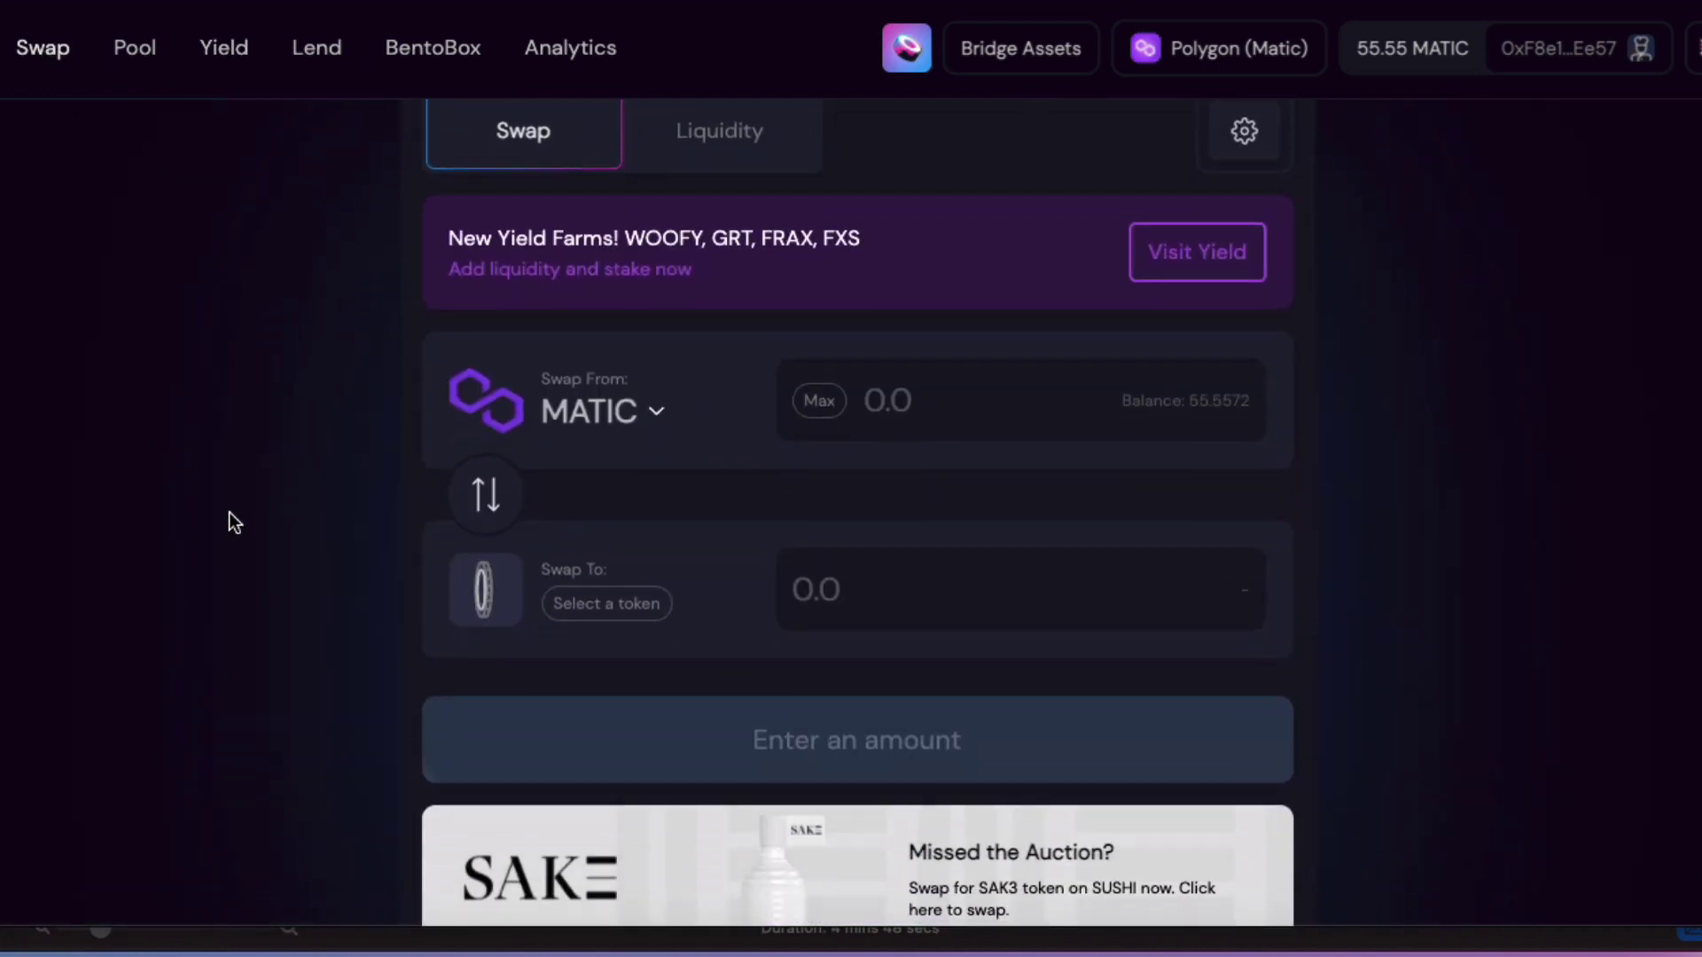
{"action": "scroll", "coordinate": [229, 518], "scroll_direction": "down", "scroll_amount": 1}
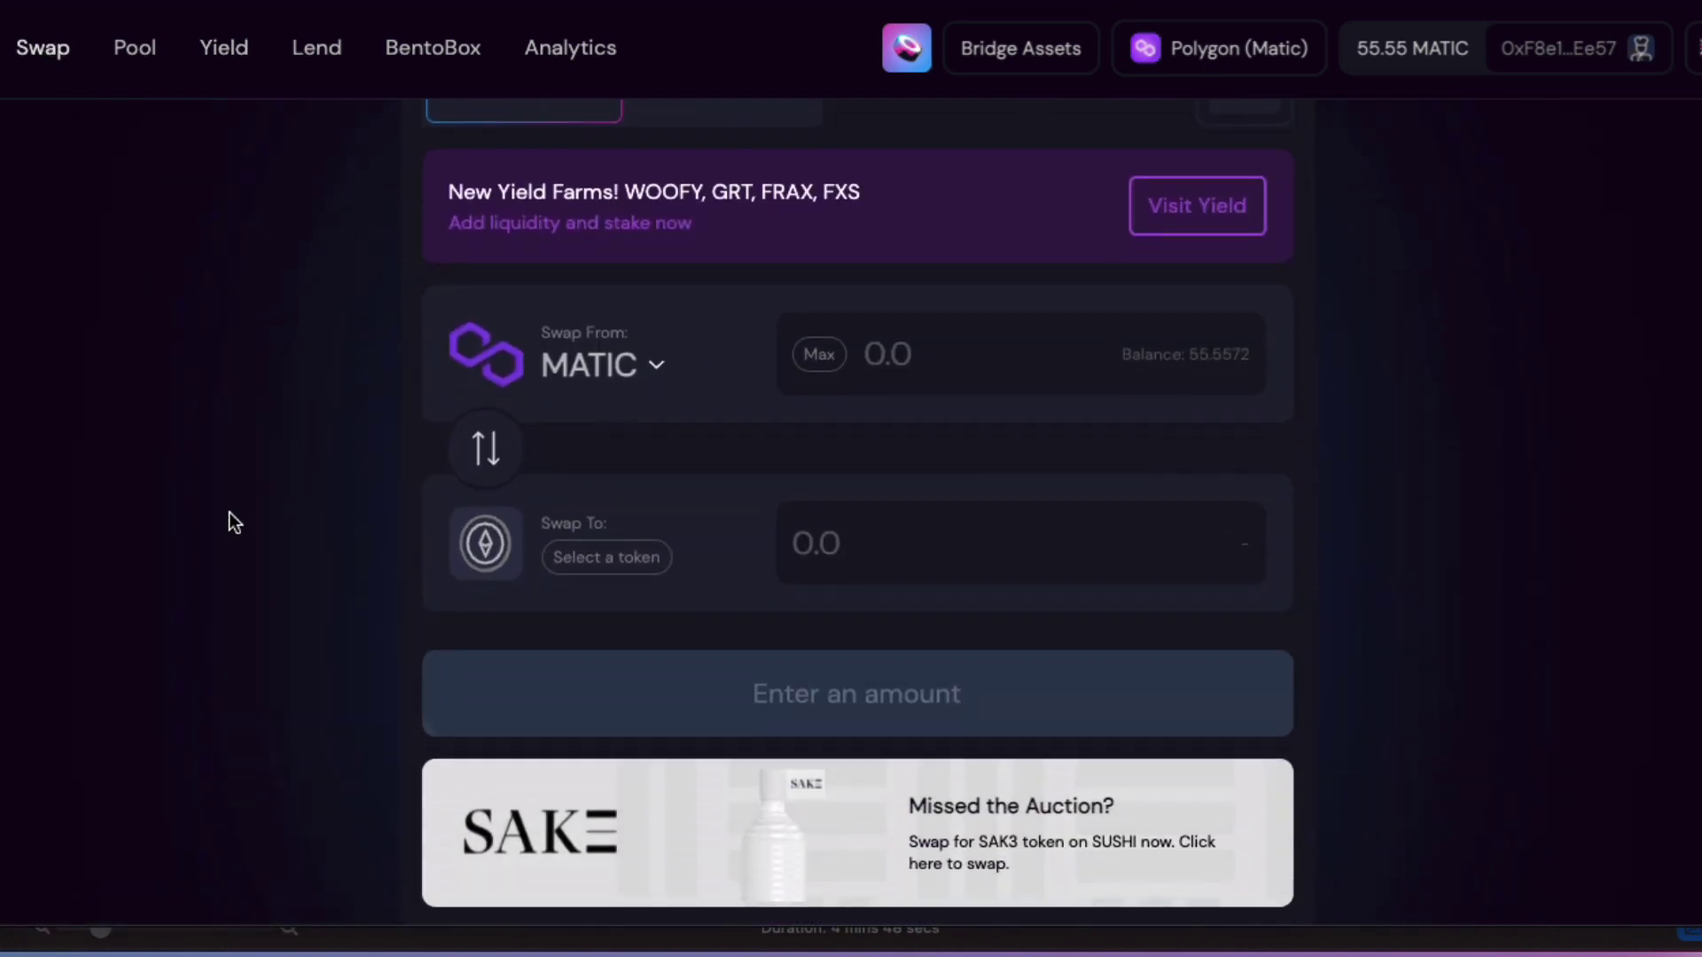
{"action": "left_click", "coordinate": [902, 355]}
{"action": "type", "text": "25"}
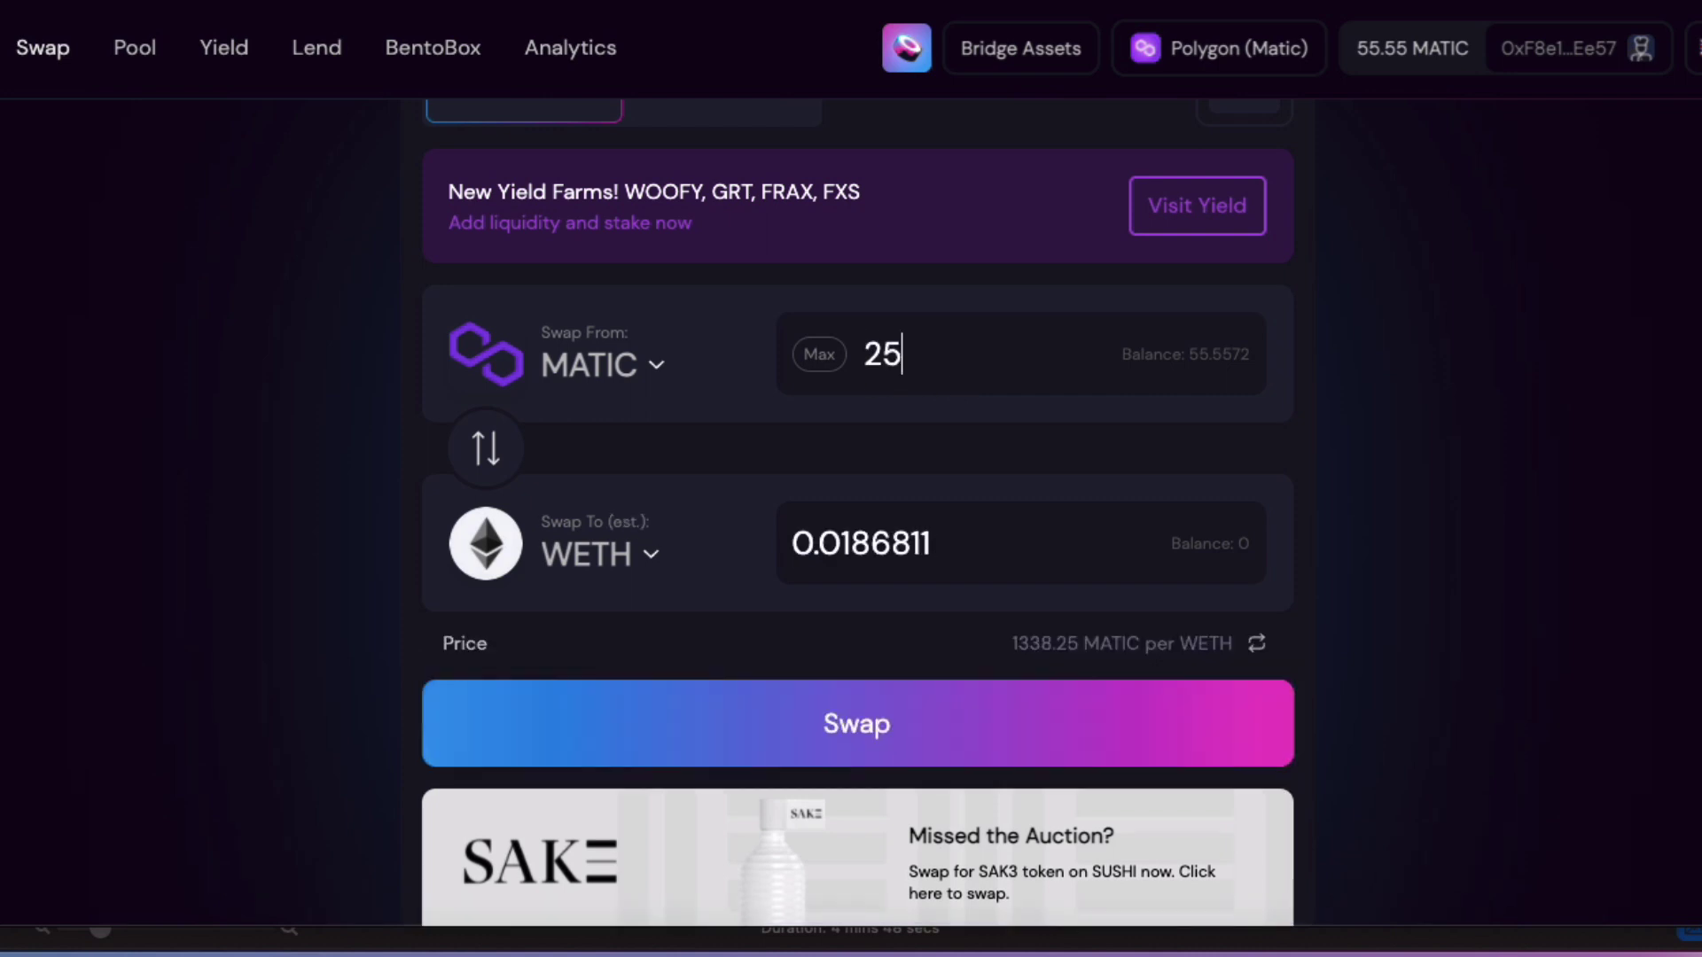
{"action": "left_click", "coordinate": [867, 723]}
{"action": "left_click", "coordinate": [883, 671]}
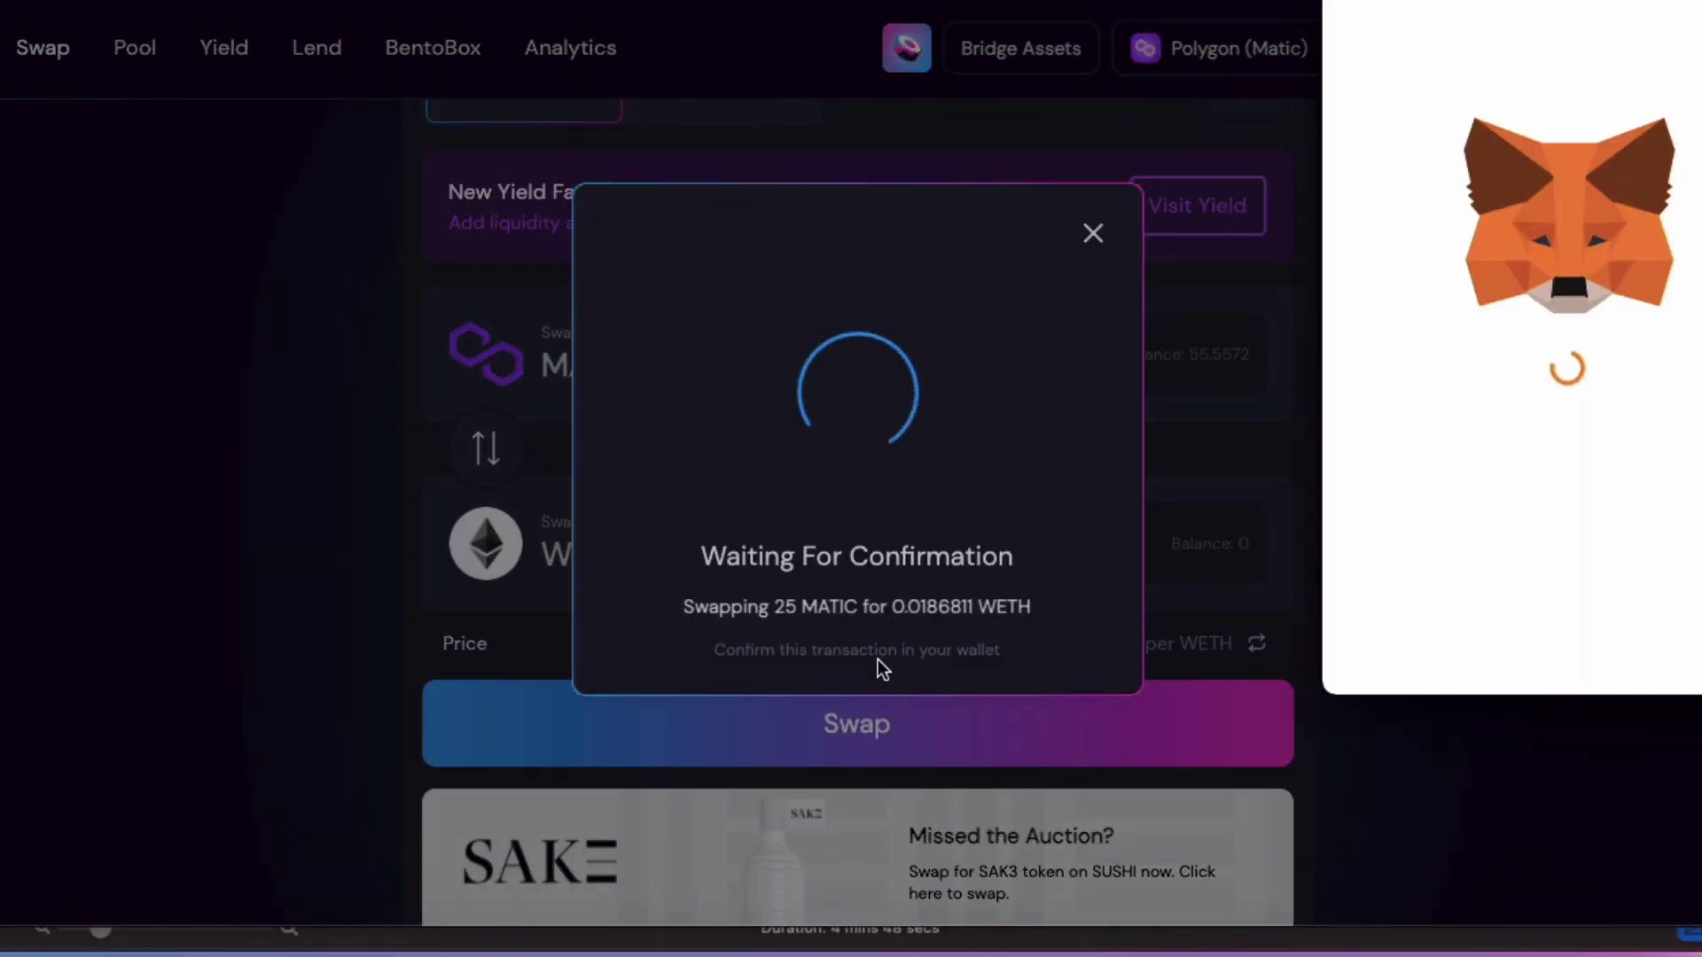
{"action": "left_click", "coordinate": [1660, 640]}
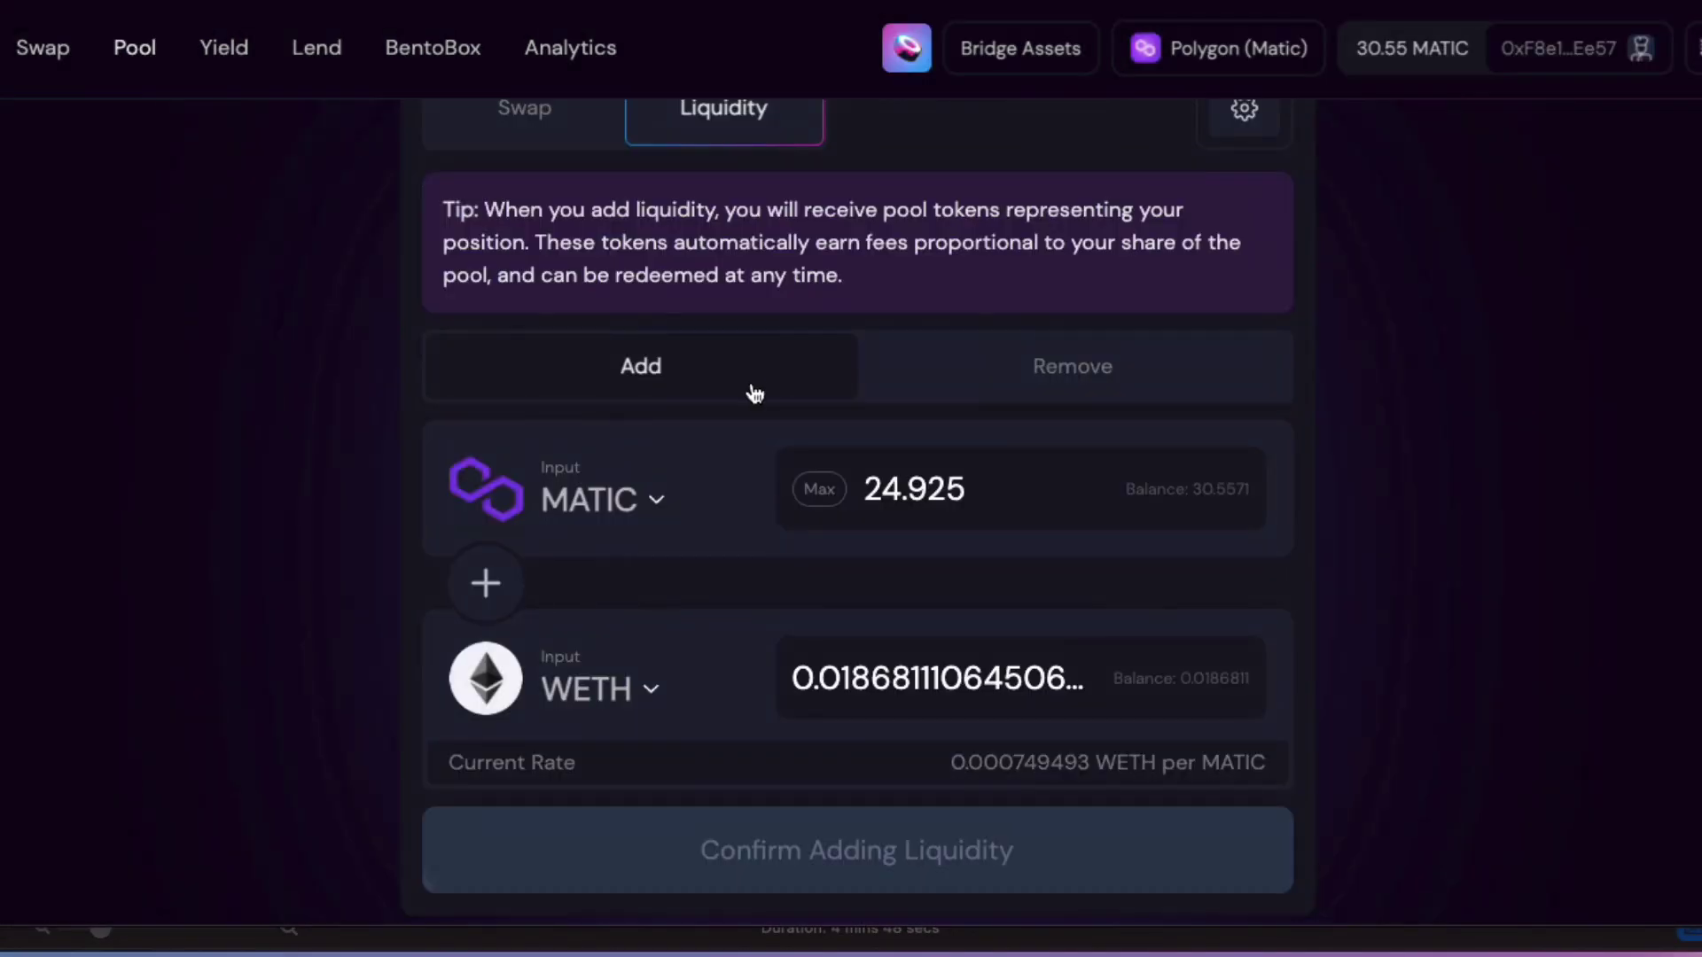
Approve SushiSwap to spend WETH and confirm the approval in MetaMask.
{"action": "scroll", "coordinate": [727, 368], "scroll_direction": "up", "scroll_amount": 2}
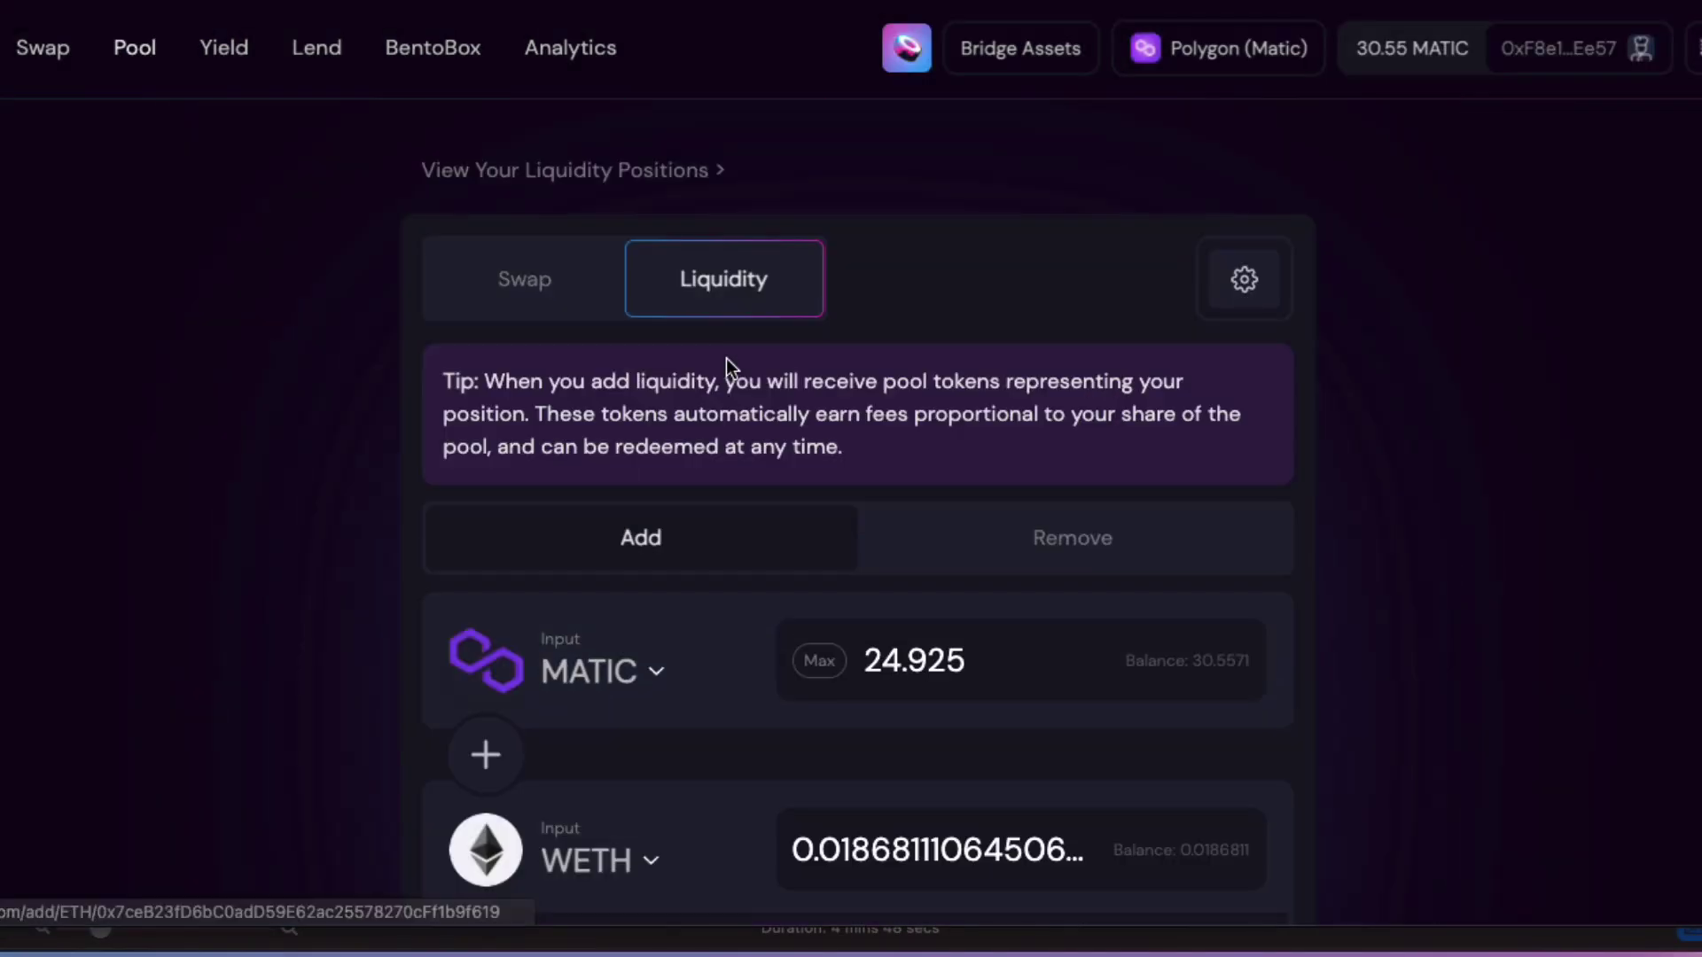
{"action": "scroll", "coordinate": [743, 411], "scroll_direction": "down", "scroll_amount": 3}
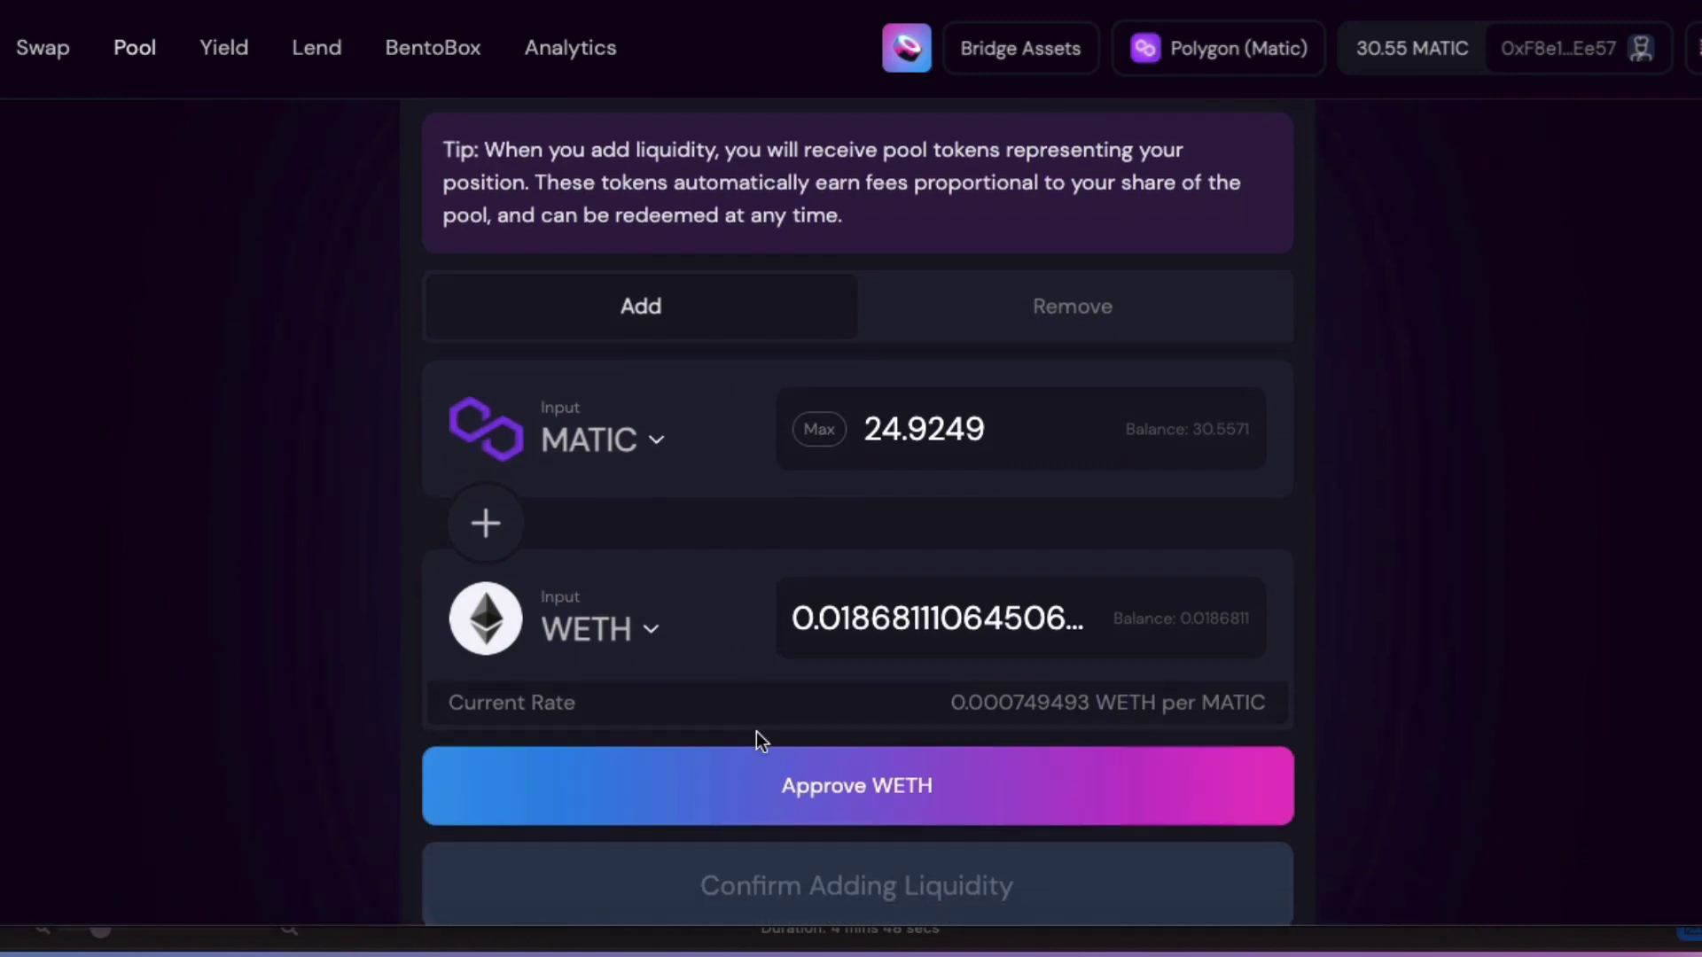
{"action": "left_click", "coordinate": [872, 784]}
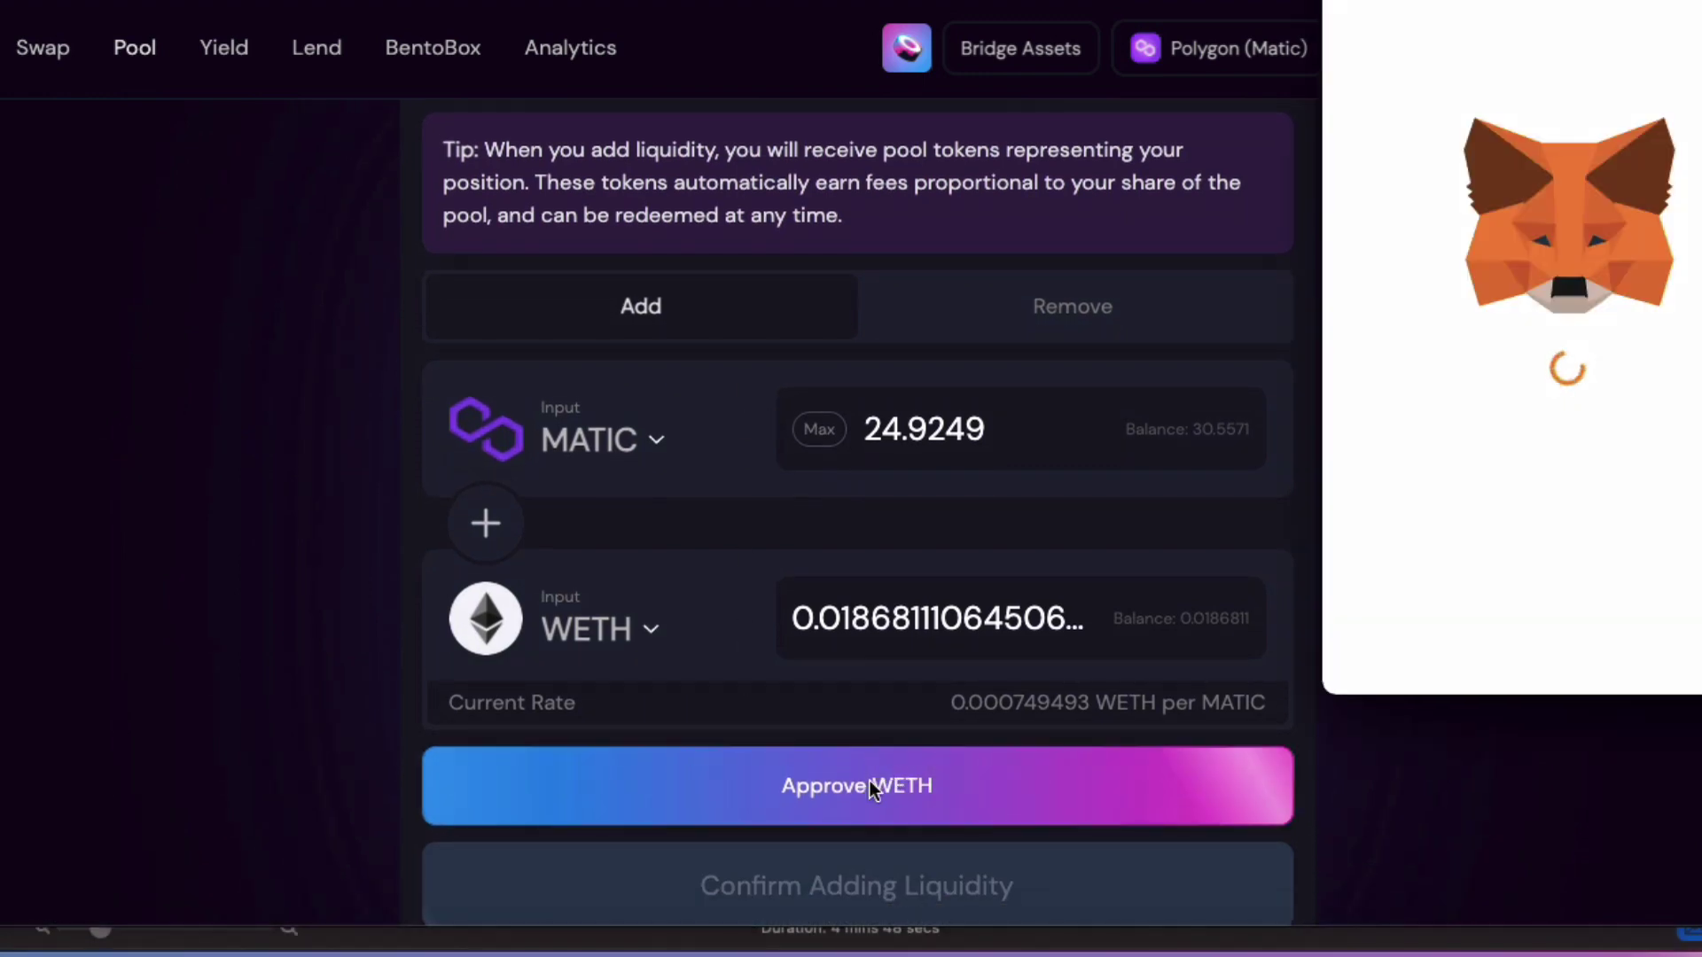
{"action": "left_click", "coordinate": [1667, 634]}
Supply 24.92 MATIC and 0.018681 WETH to the pool, confirming the transaction in MetaMask.
{"action": "scroll", "coordinate": [1179, 705], "scroll_direction": "down", "scroll_amount": 2}
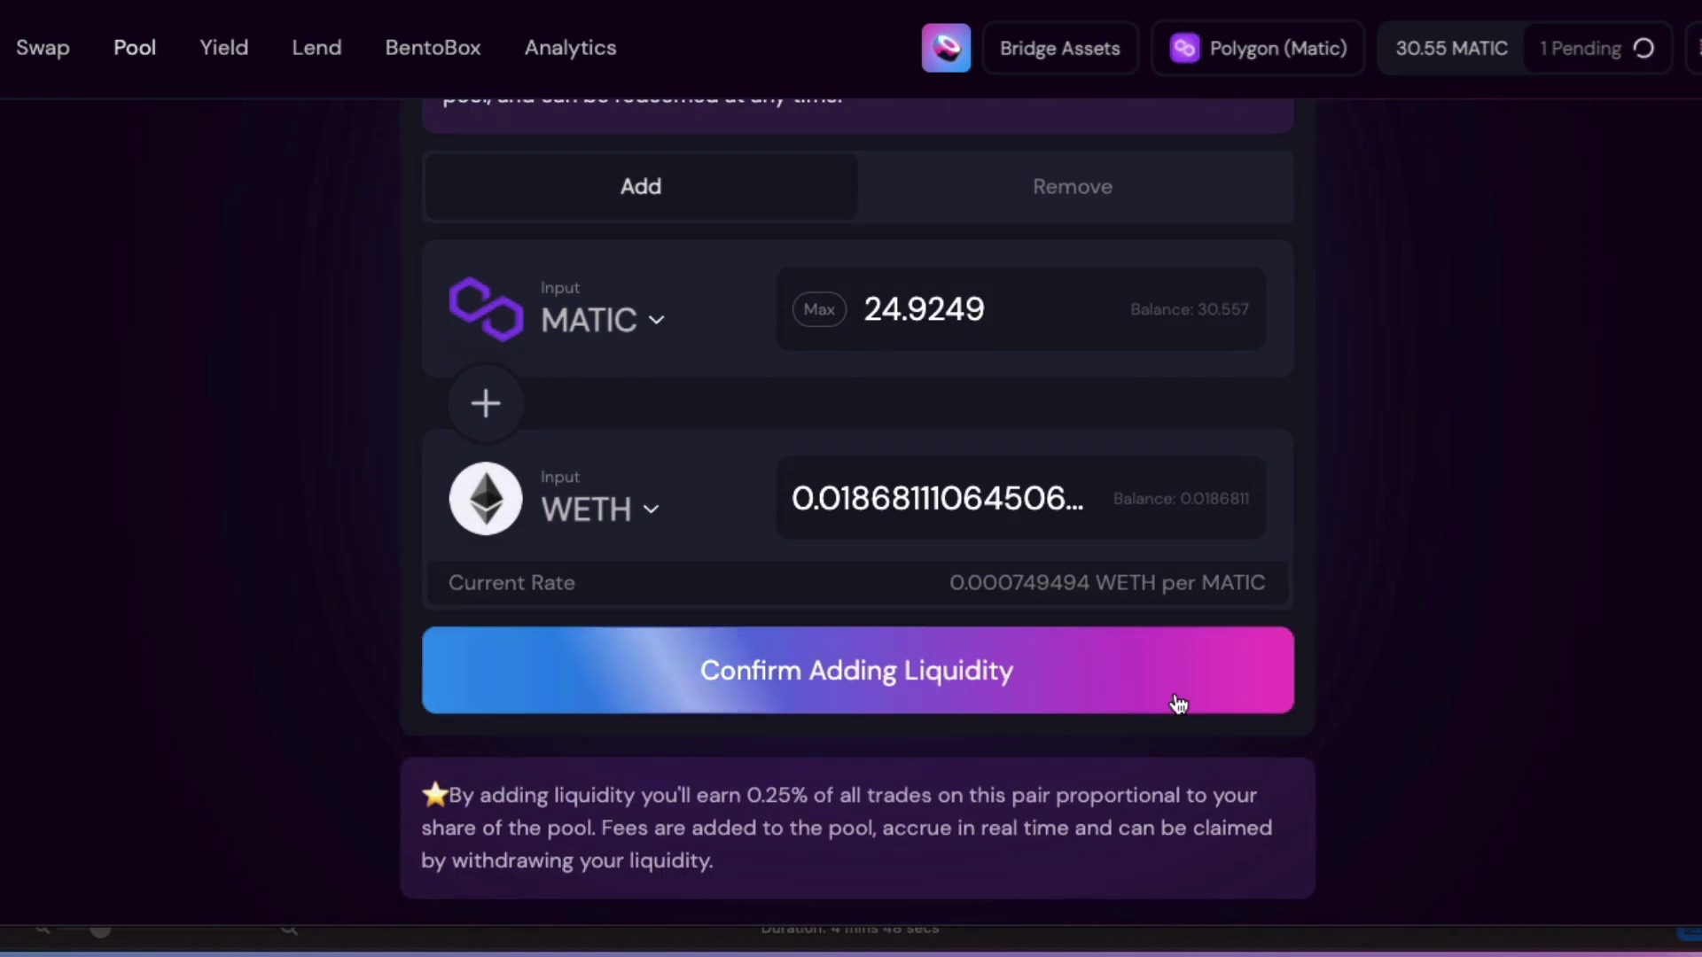
{"action": "left_click", "coordinate": [853, 734]}
{"action": "left_click", "coordinate": [857, 745]}
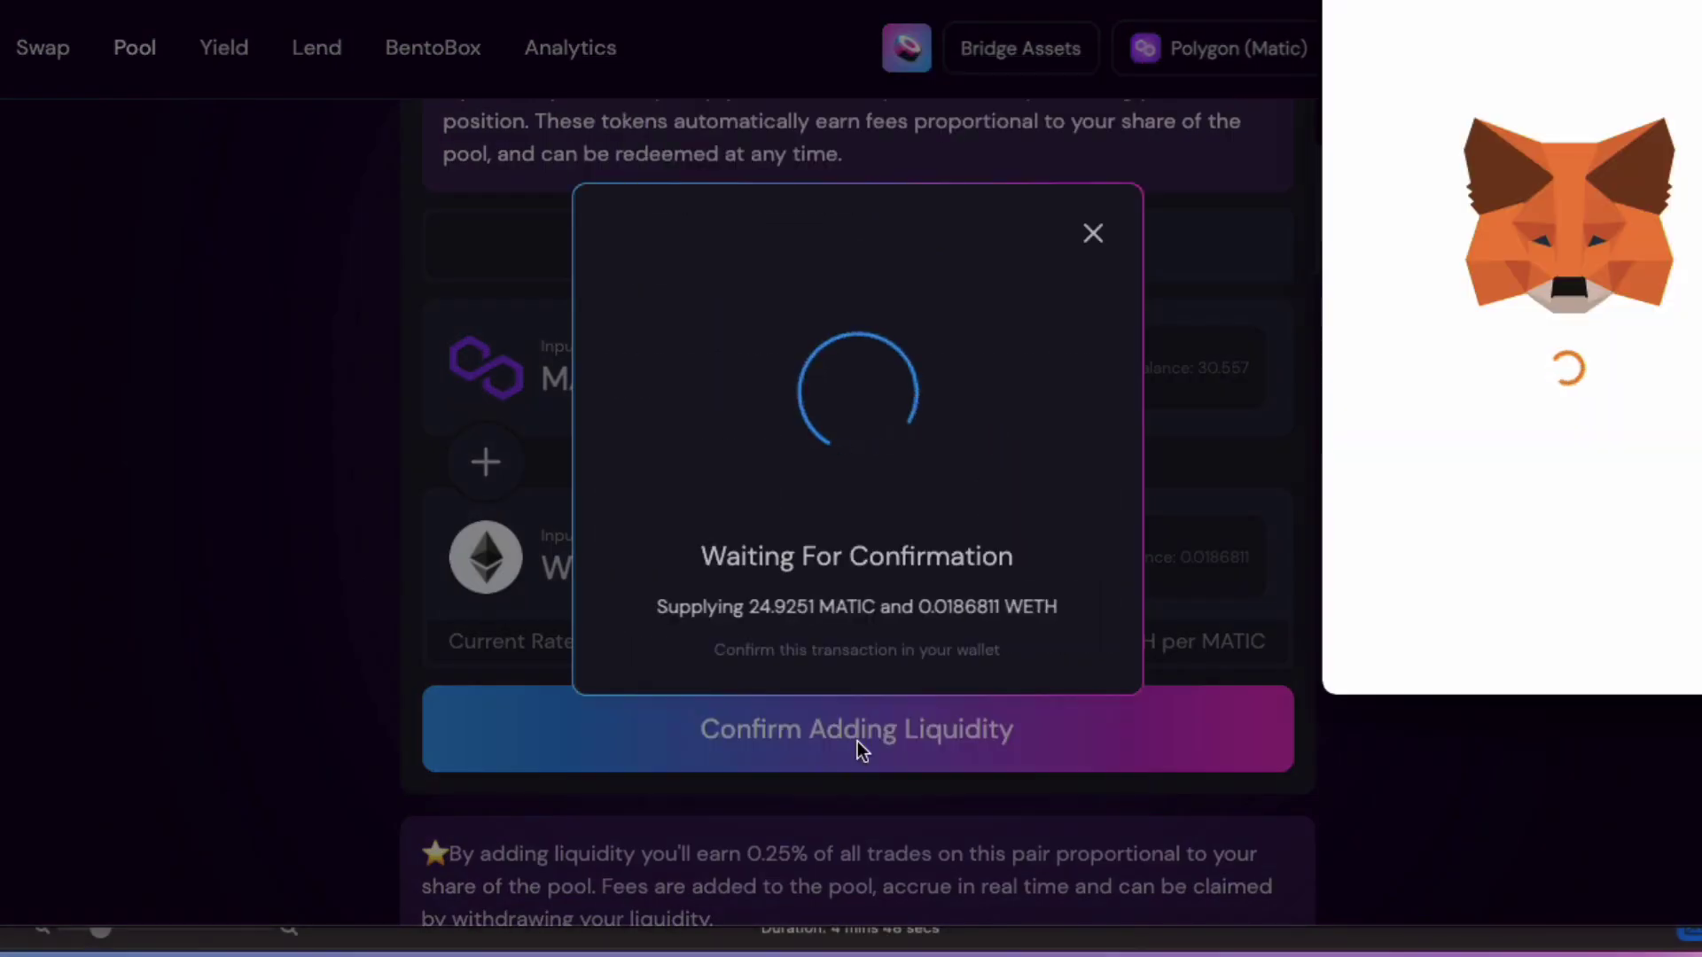
{"action": "left_click", "coordinate": [1662, 638]}
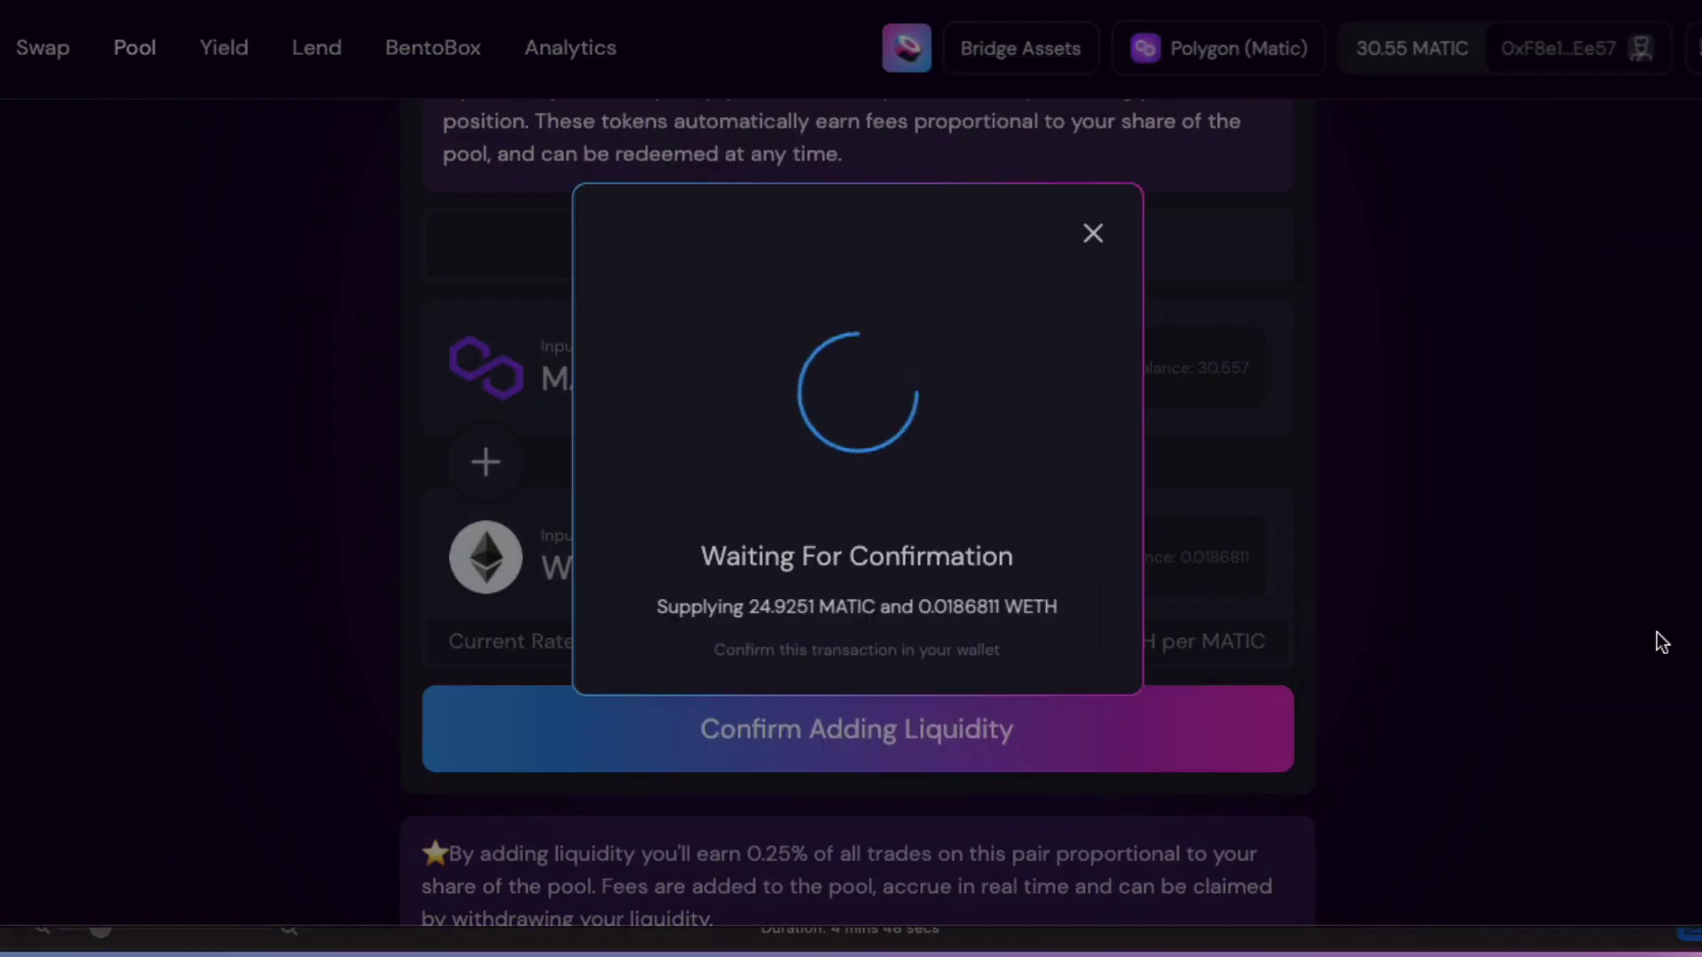
{"action": "left_click", "coordinate": [1239, 536]}
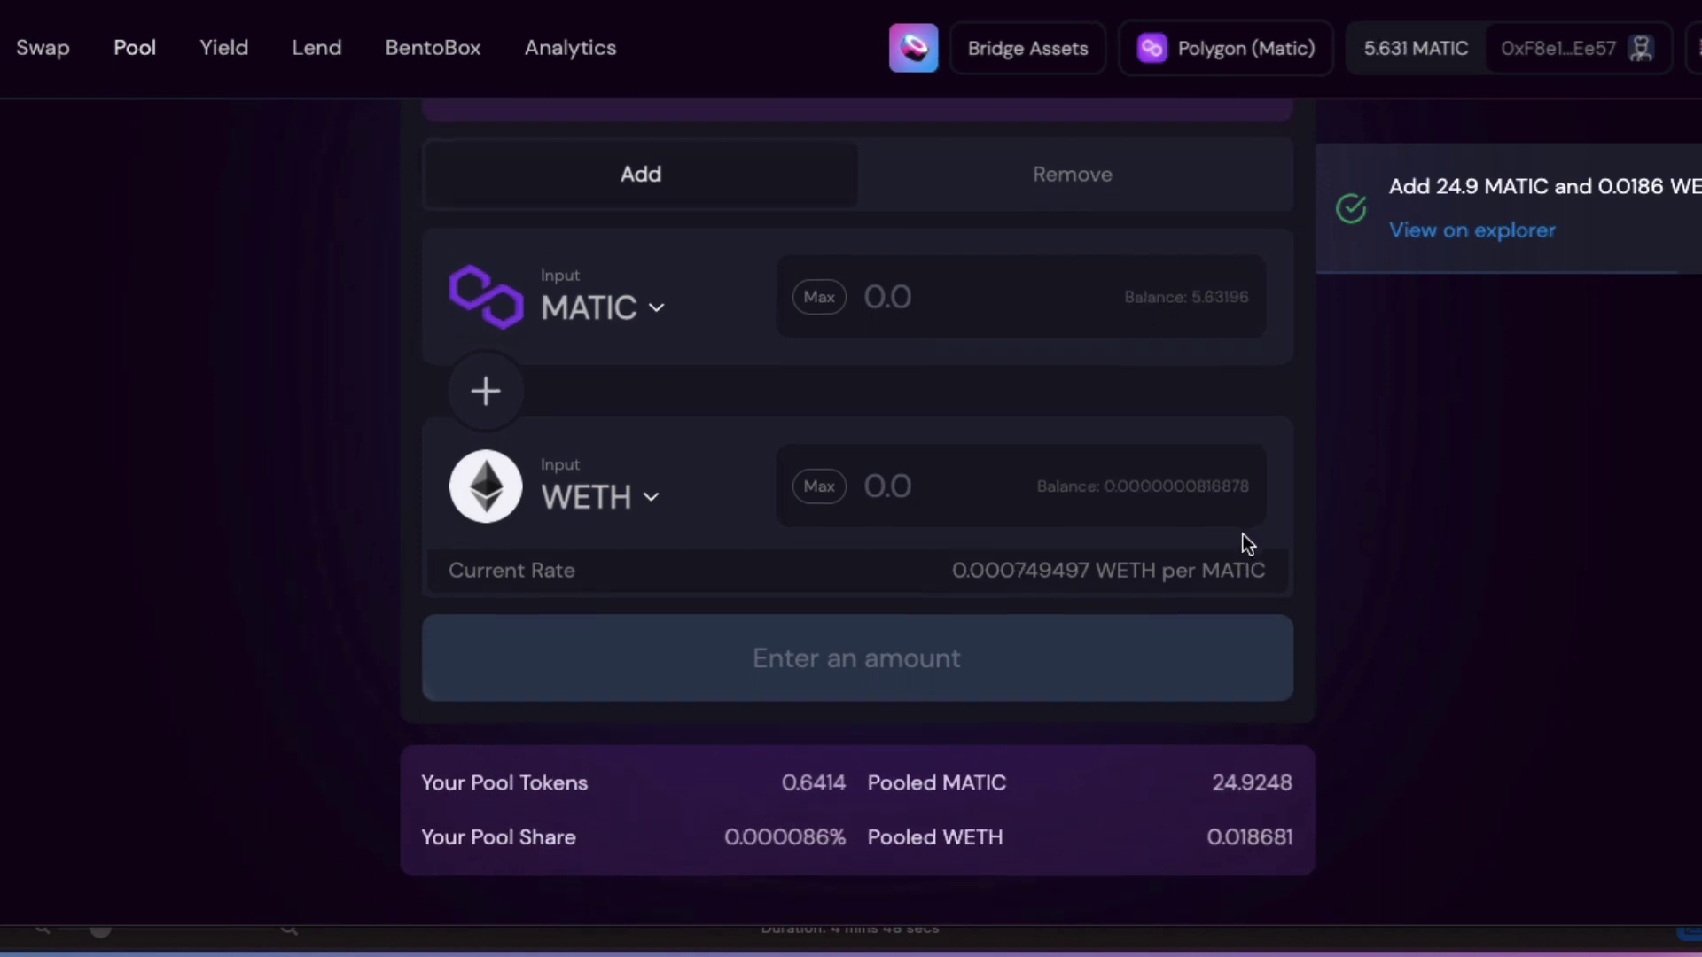
{"action": "scroll", "coordinate": [1243, 533], "scroll_direction": "down", "scroll_amount": 1}
{"action": "scroll", "coordinate": [1244, 534], "scroll_direction": "down", "scroll_amount": 1}
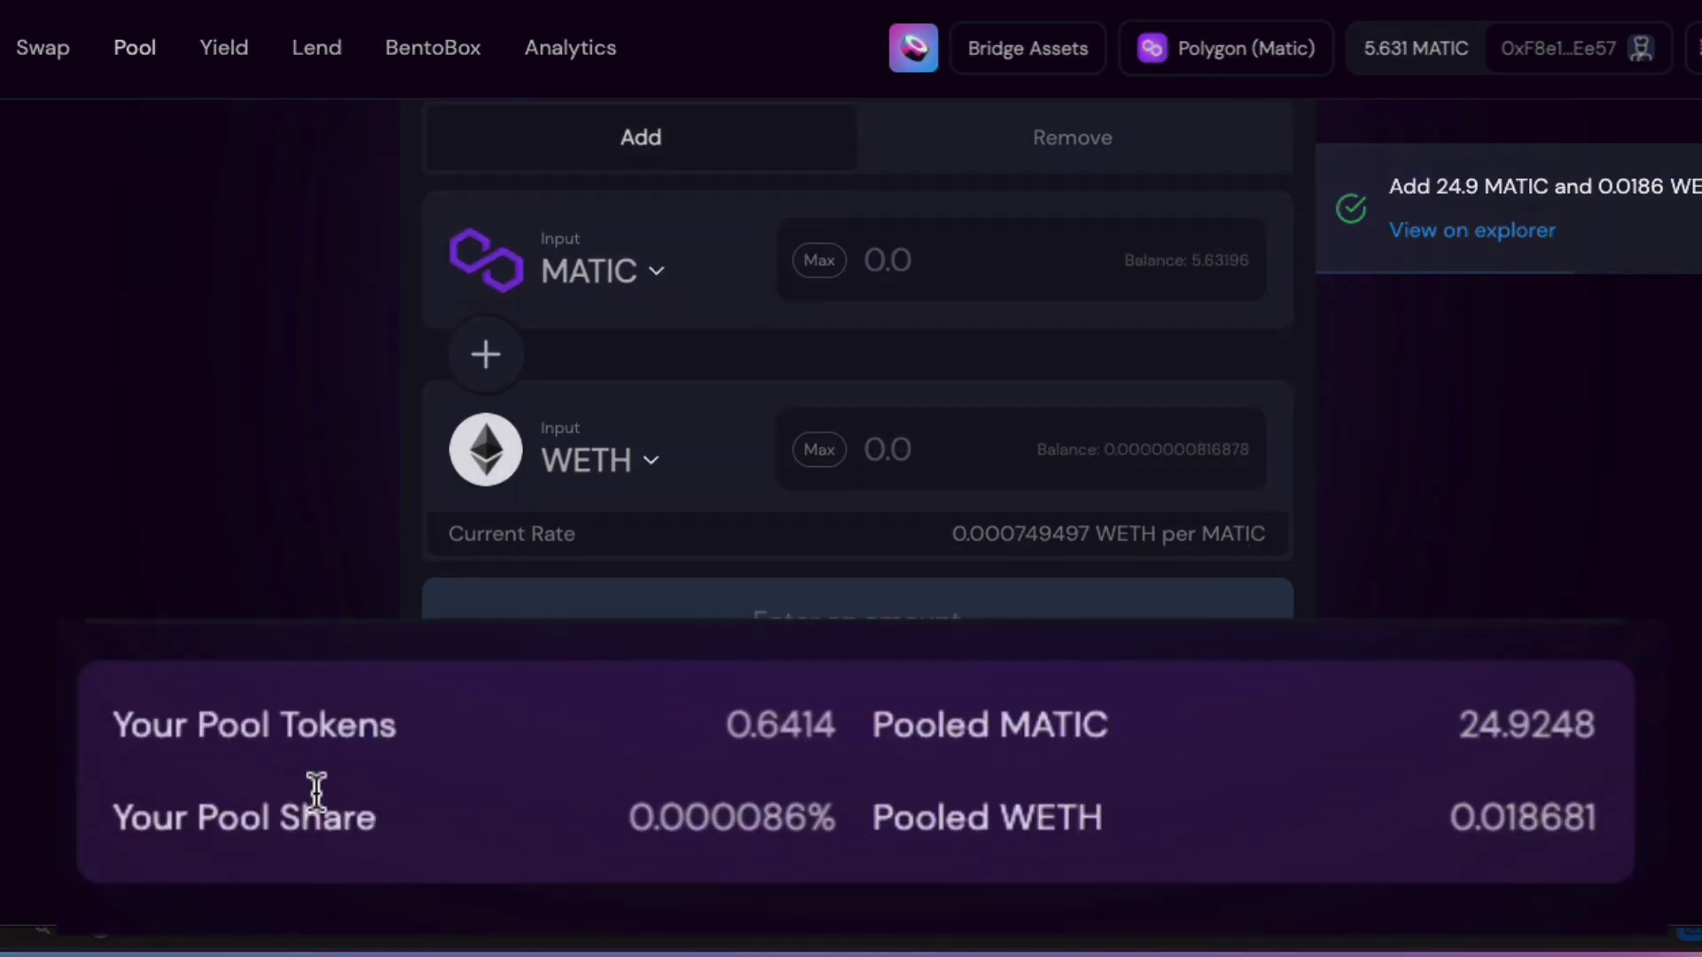
Review the MATIC/WETH liquidity position details from the Pool list.
{"action": "left_click", "coordinate": [135, 47]}
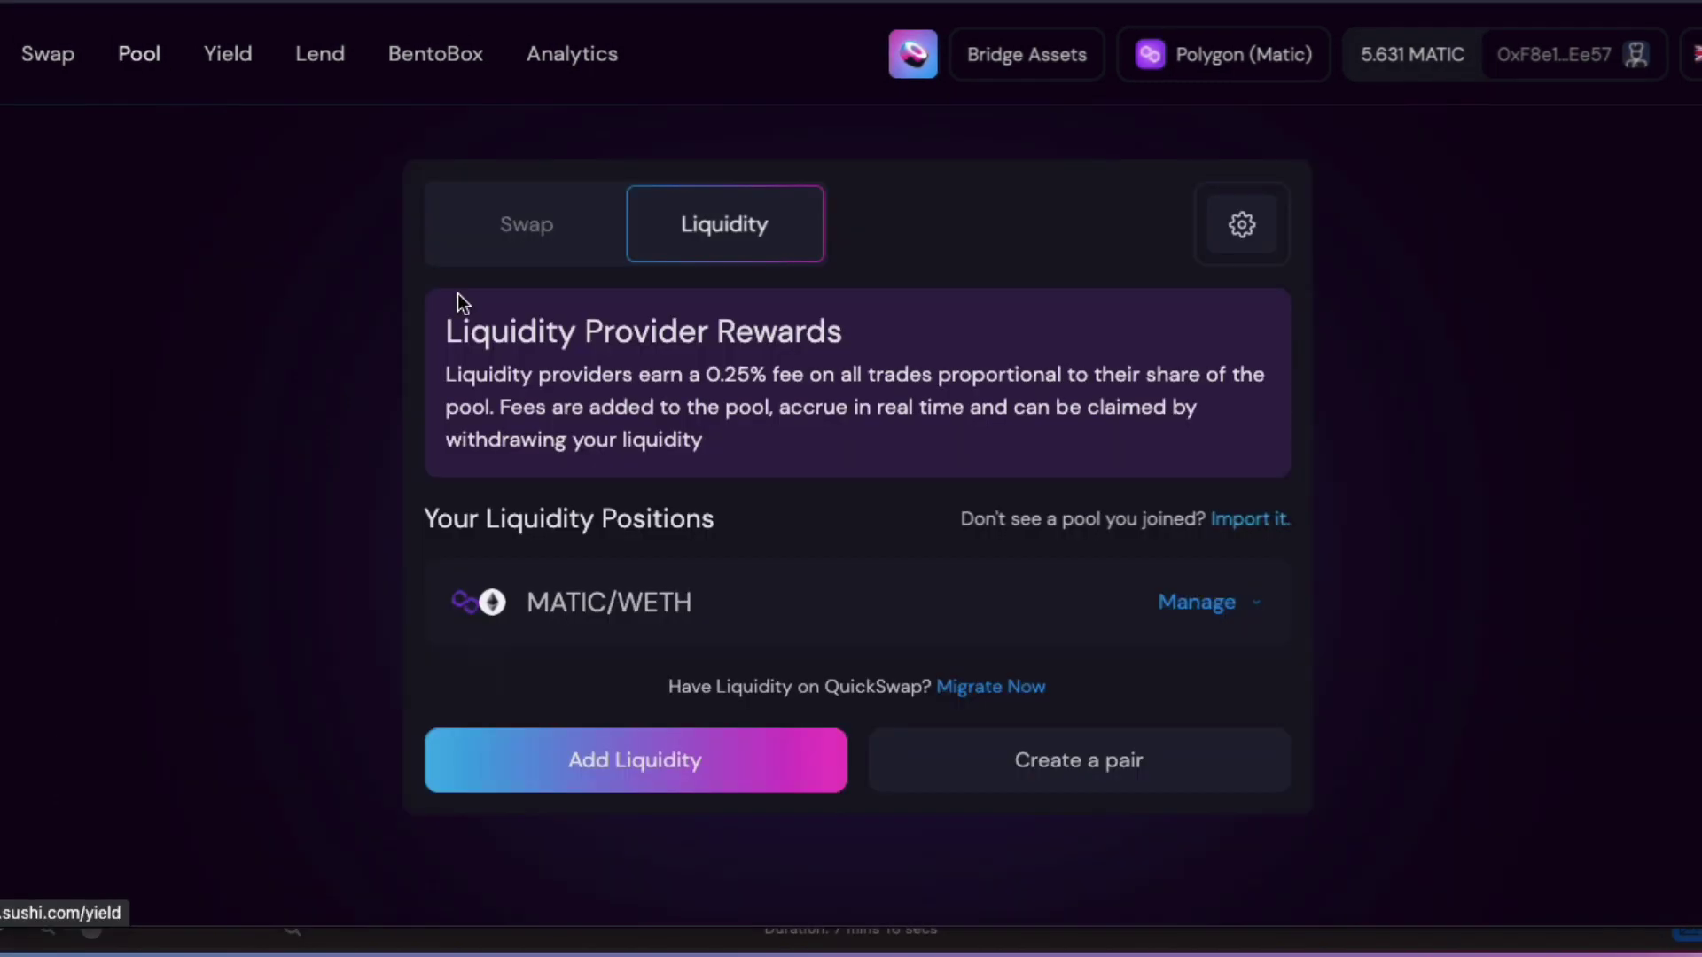
{"action": "left_click", "coordinate": [1248, 602]}
{"action": "scroll", "coordinate": [1359, 628], "scroll_direction": "down", "scroll_amount": 2}
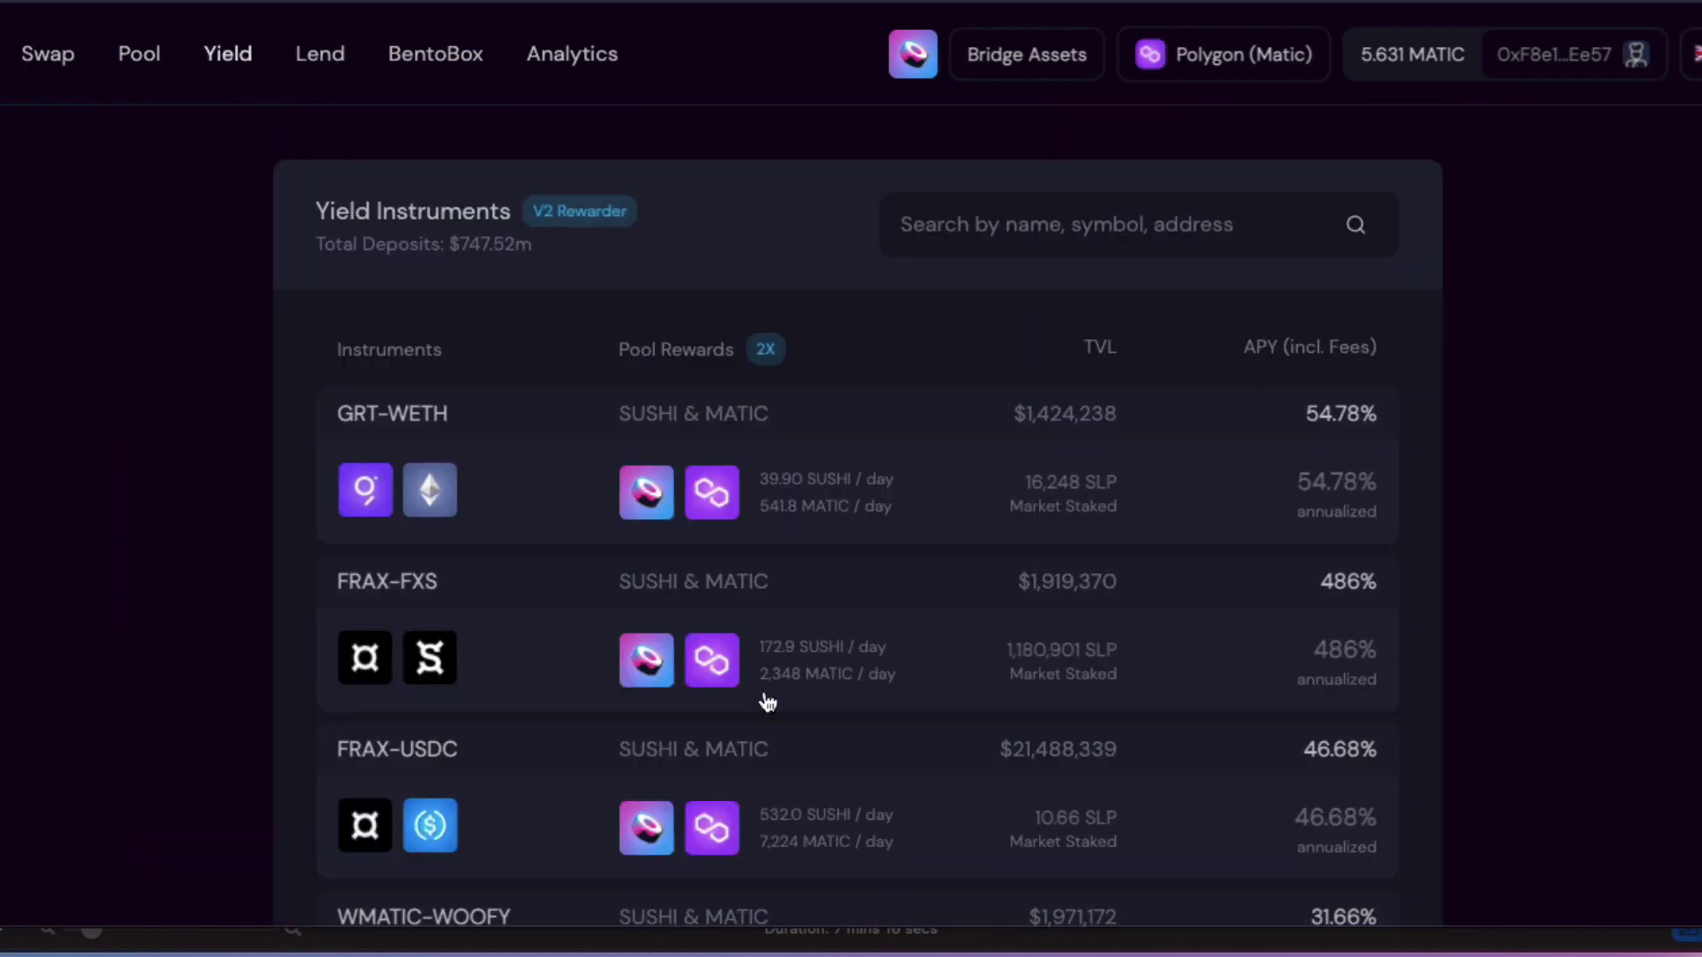
{"action": "scroll", "coordinate": [763, 701], "scroll_direction": "down", "scroll_amount": 10}
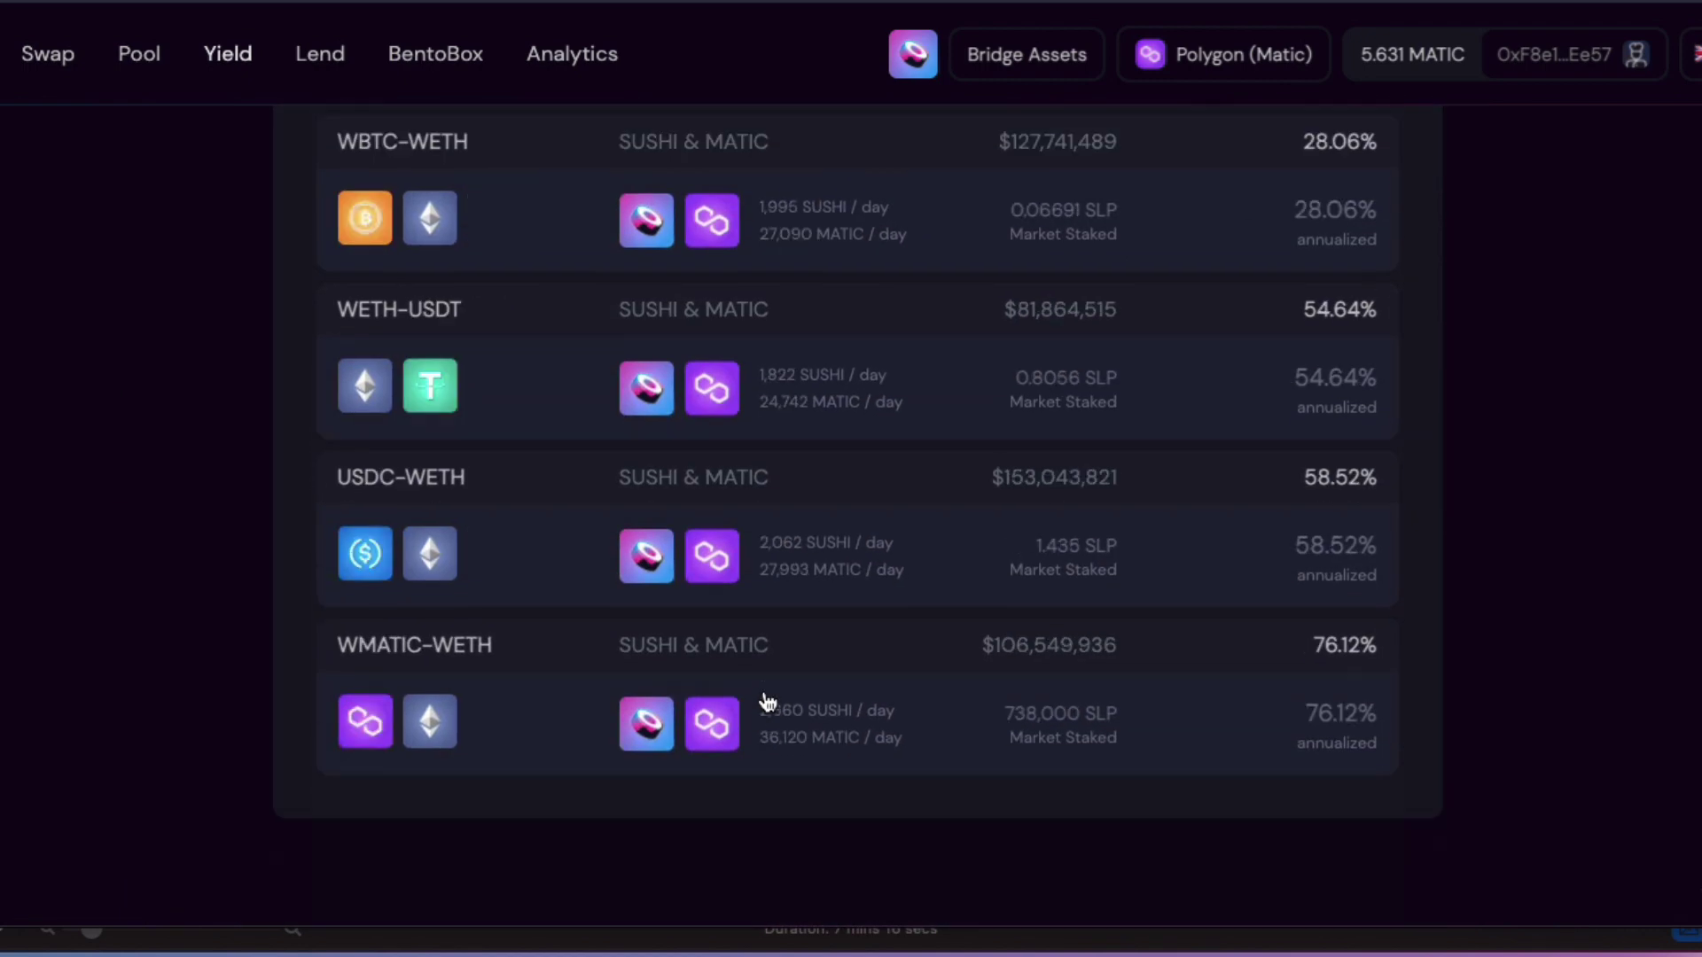
Expand the WMATIC-WETH farm to show the 0.6414 SLP wallet balance.
{"action": "left_click", "coordinate": [652, 718]}
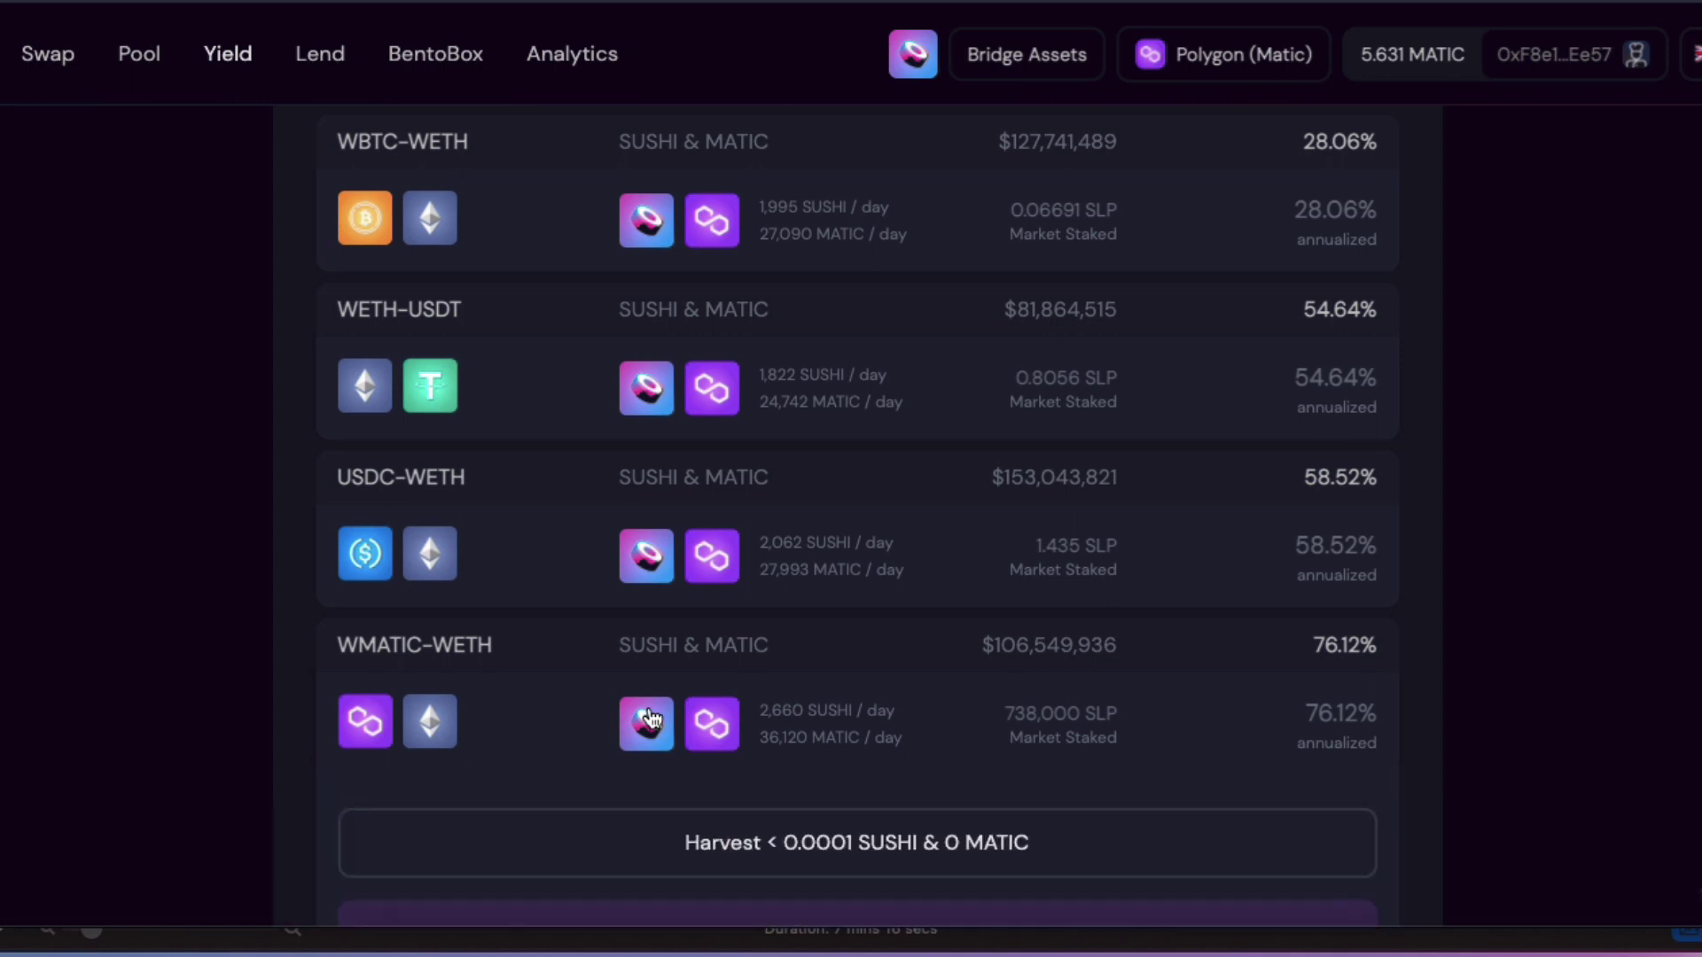
{"action": "scroll", "coordinate": [661, 760], "scroll_direction": "down", "scroll_amount": 4}
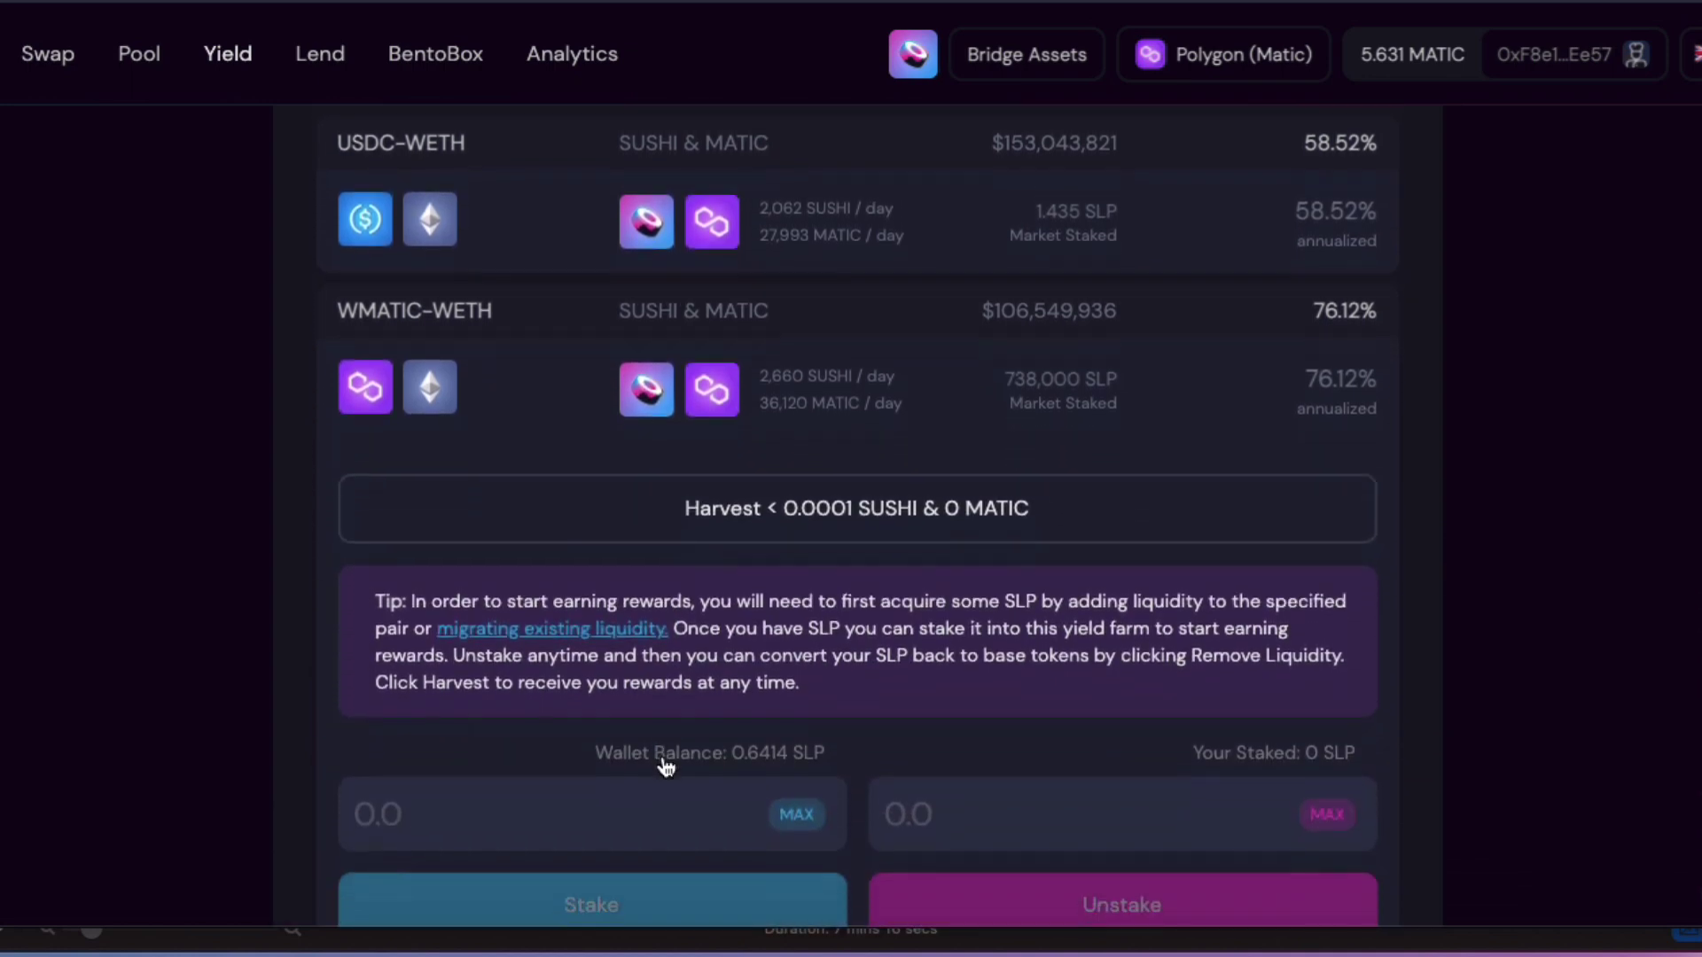
{"action": "scroll", "coordinate": [665, 767], "scroll_direction": "down", "scroll_amount": 1}
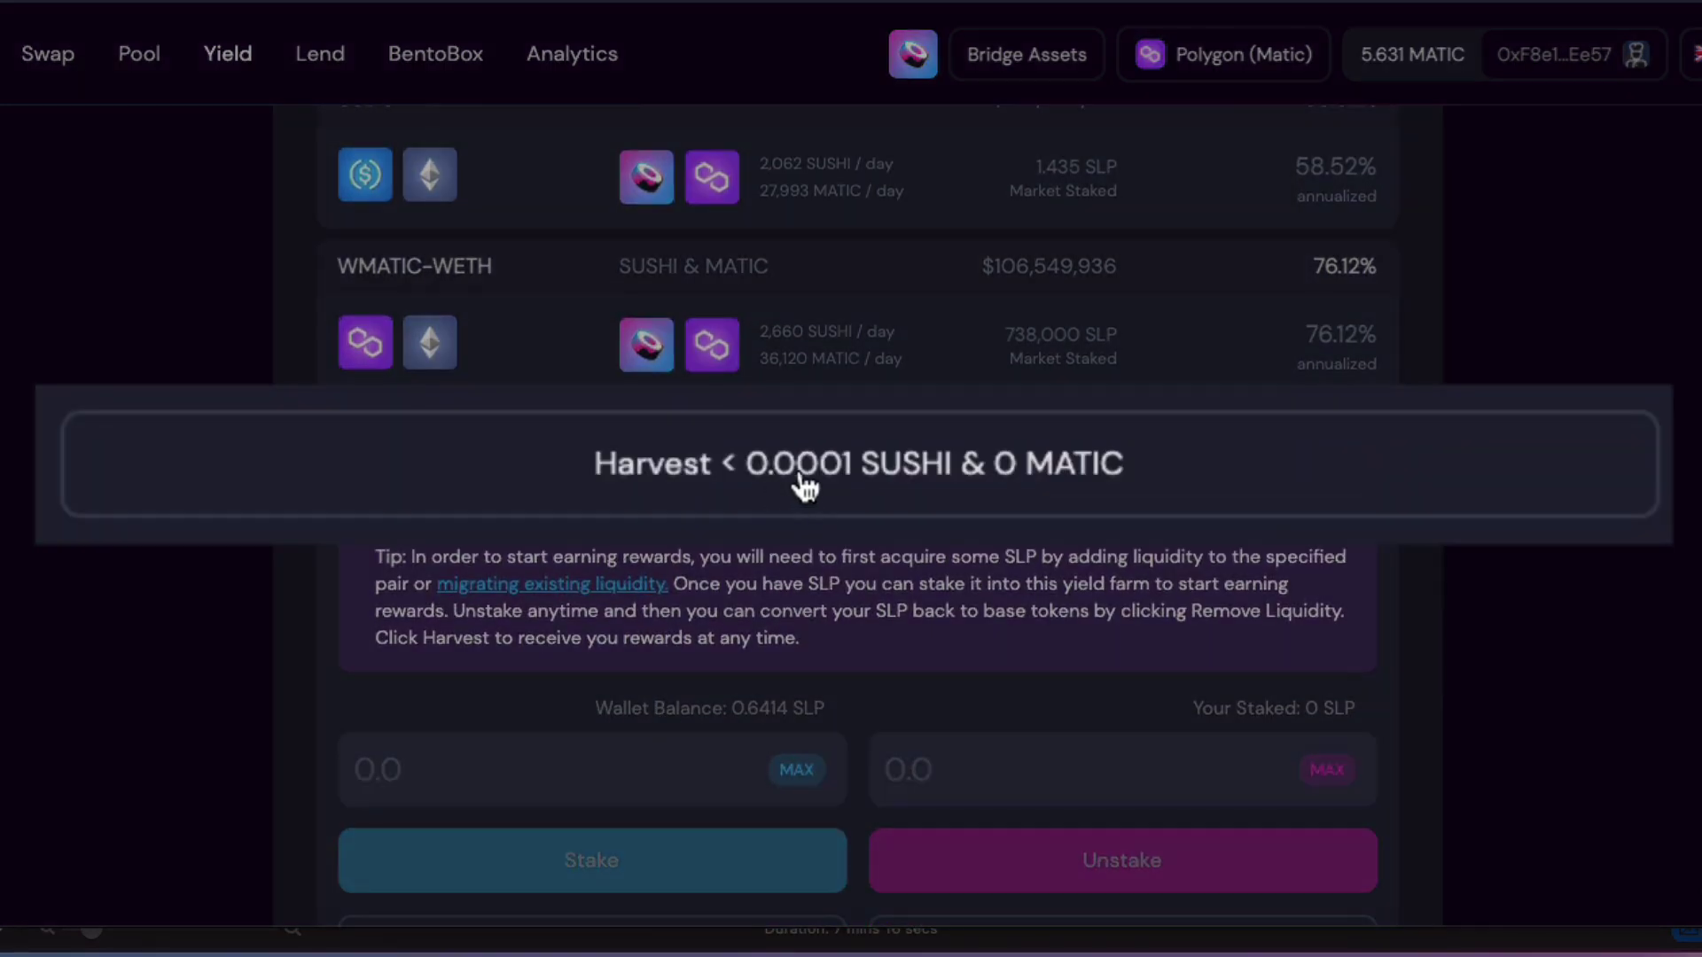